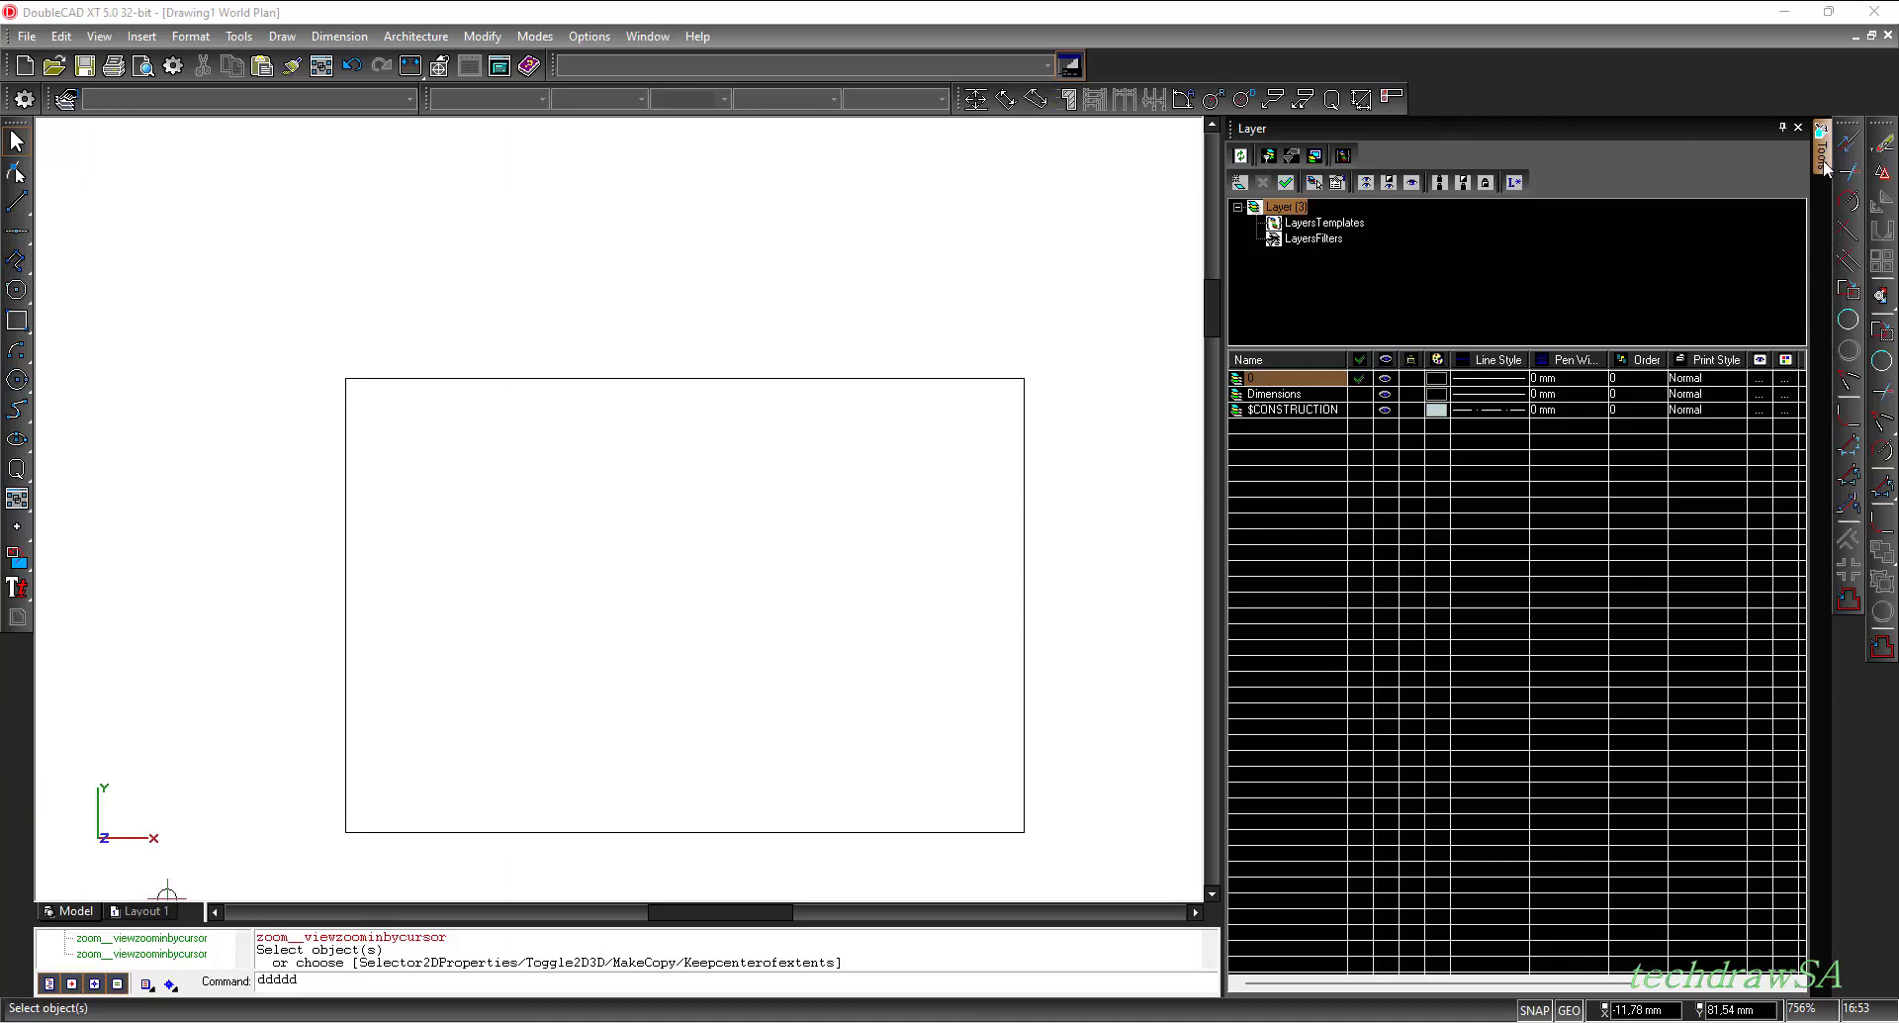
- Open the Tools palette and examine the options in its Snap Modes section
{"action": "mouse_move", "coordinate": [1824, 158]}
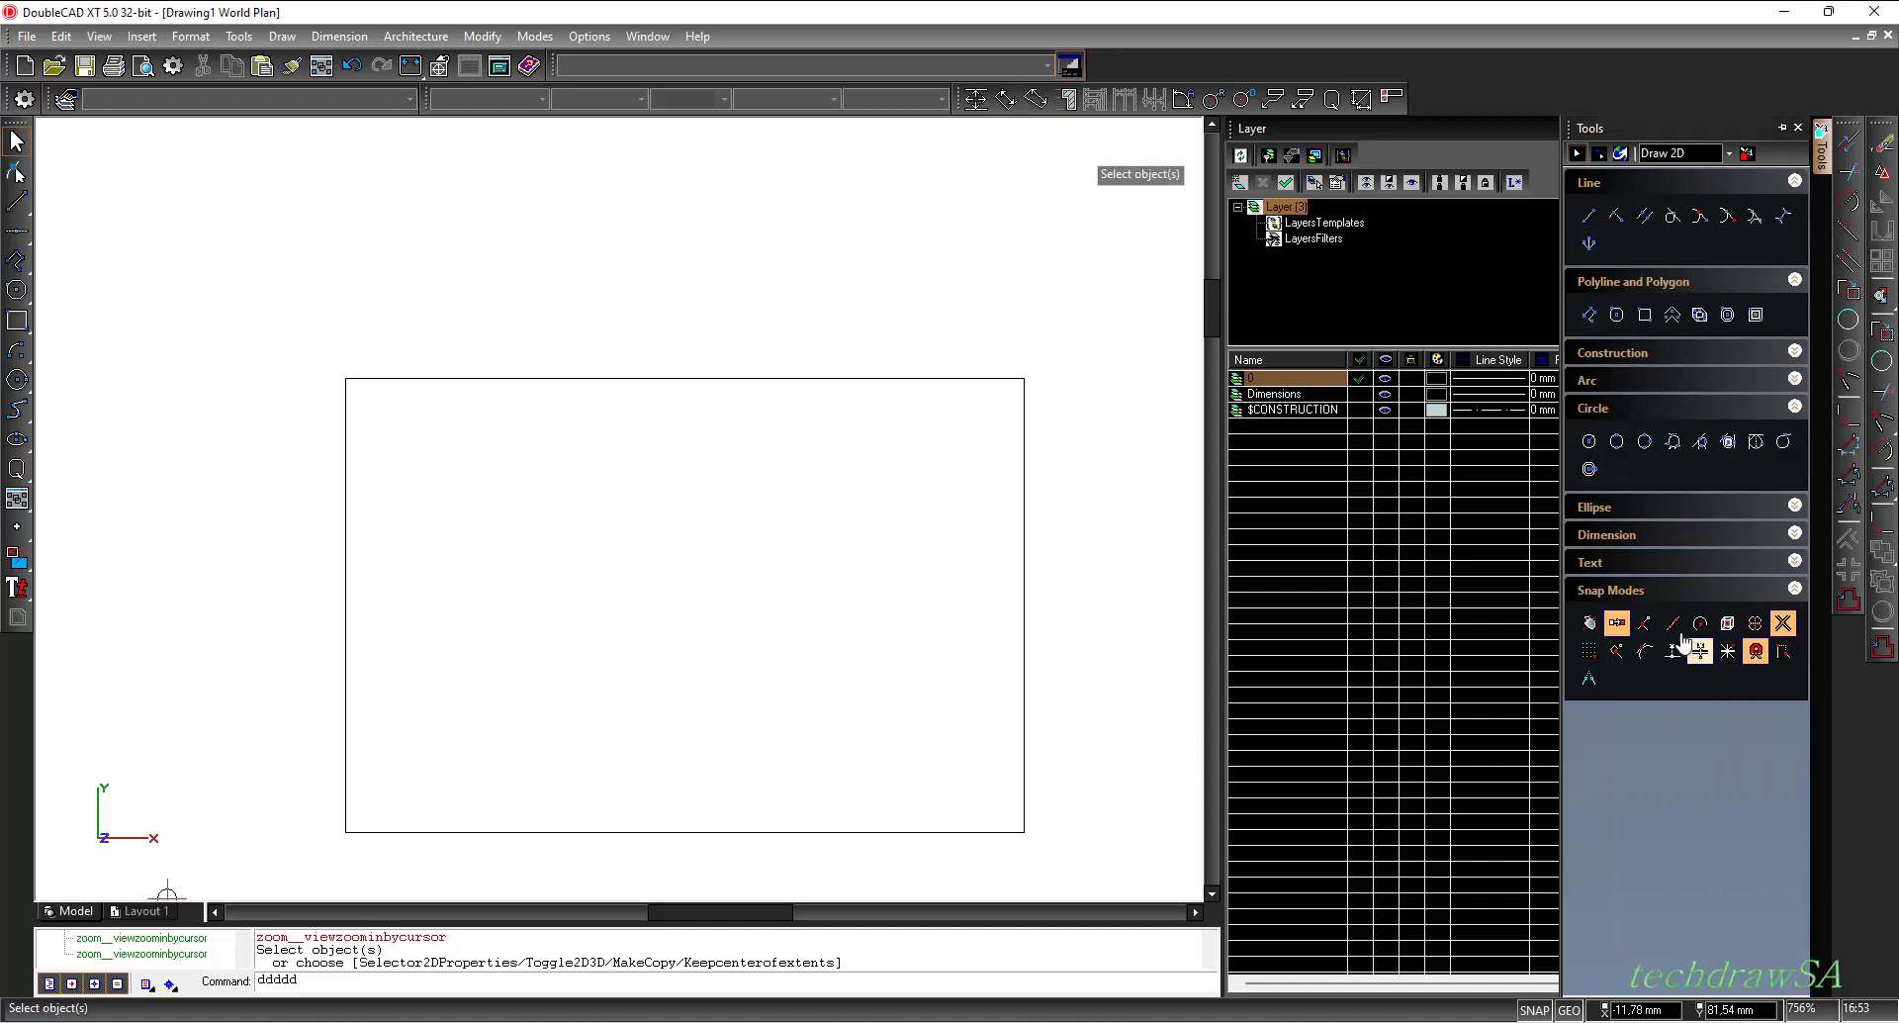
{"action": "left_click", "coordinate": [1795, 589]}
{"action": "left_click", "coordinate": [1795, 591]}
{"action": "left_click", "coordinate": [1645, 622]}
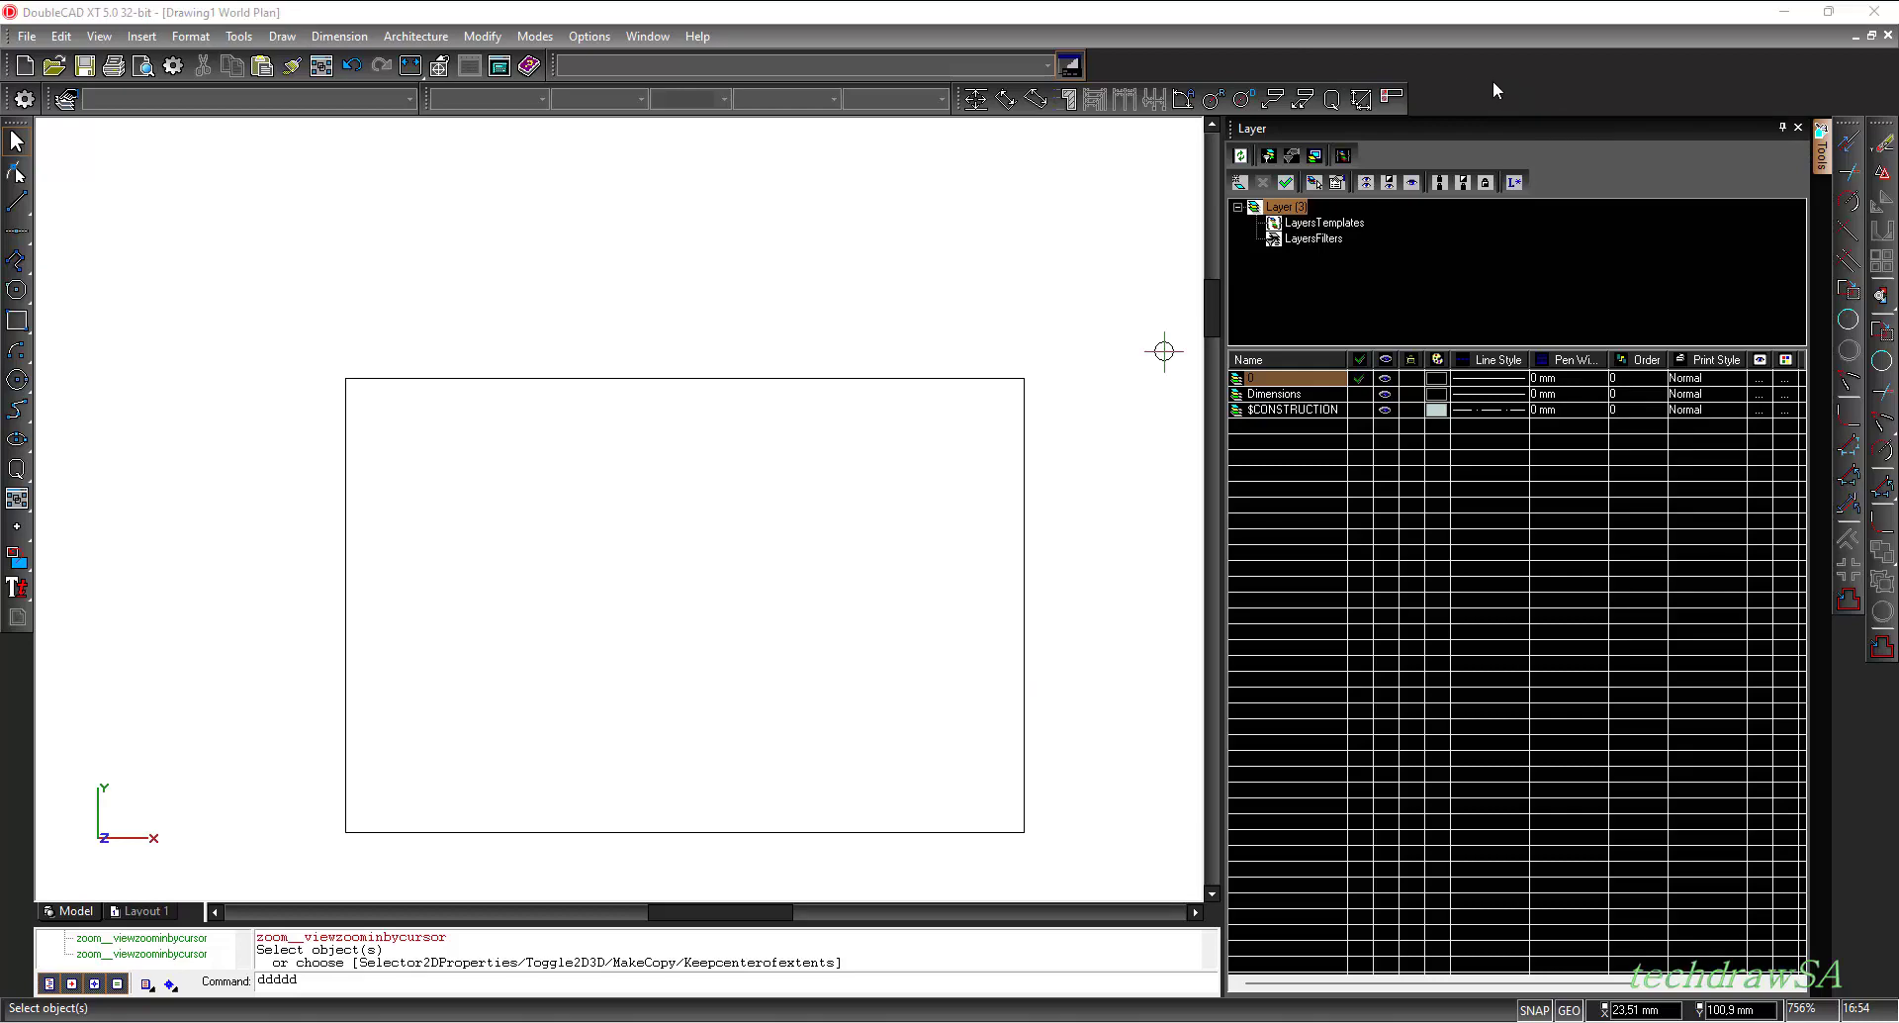
- Display the Snap Modes toolbar and dock it horizontally in the same row as the main toolbar
{"action": "right_click", "coordinate": [1494, 80]}
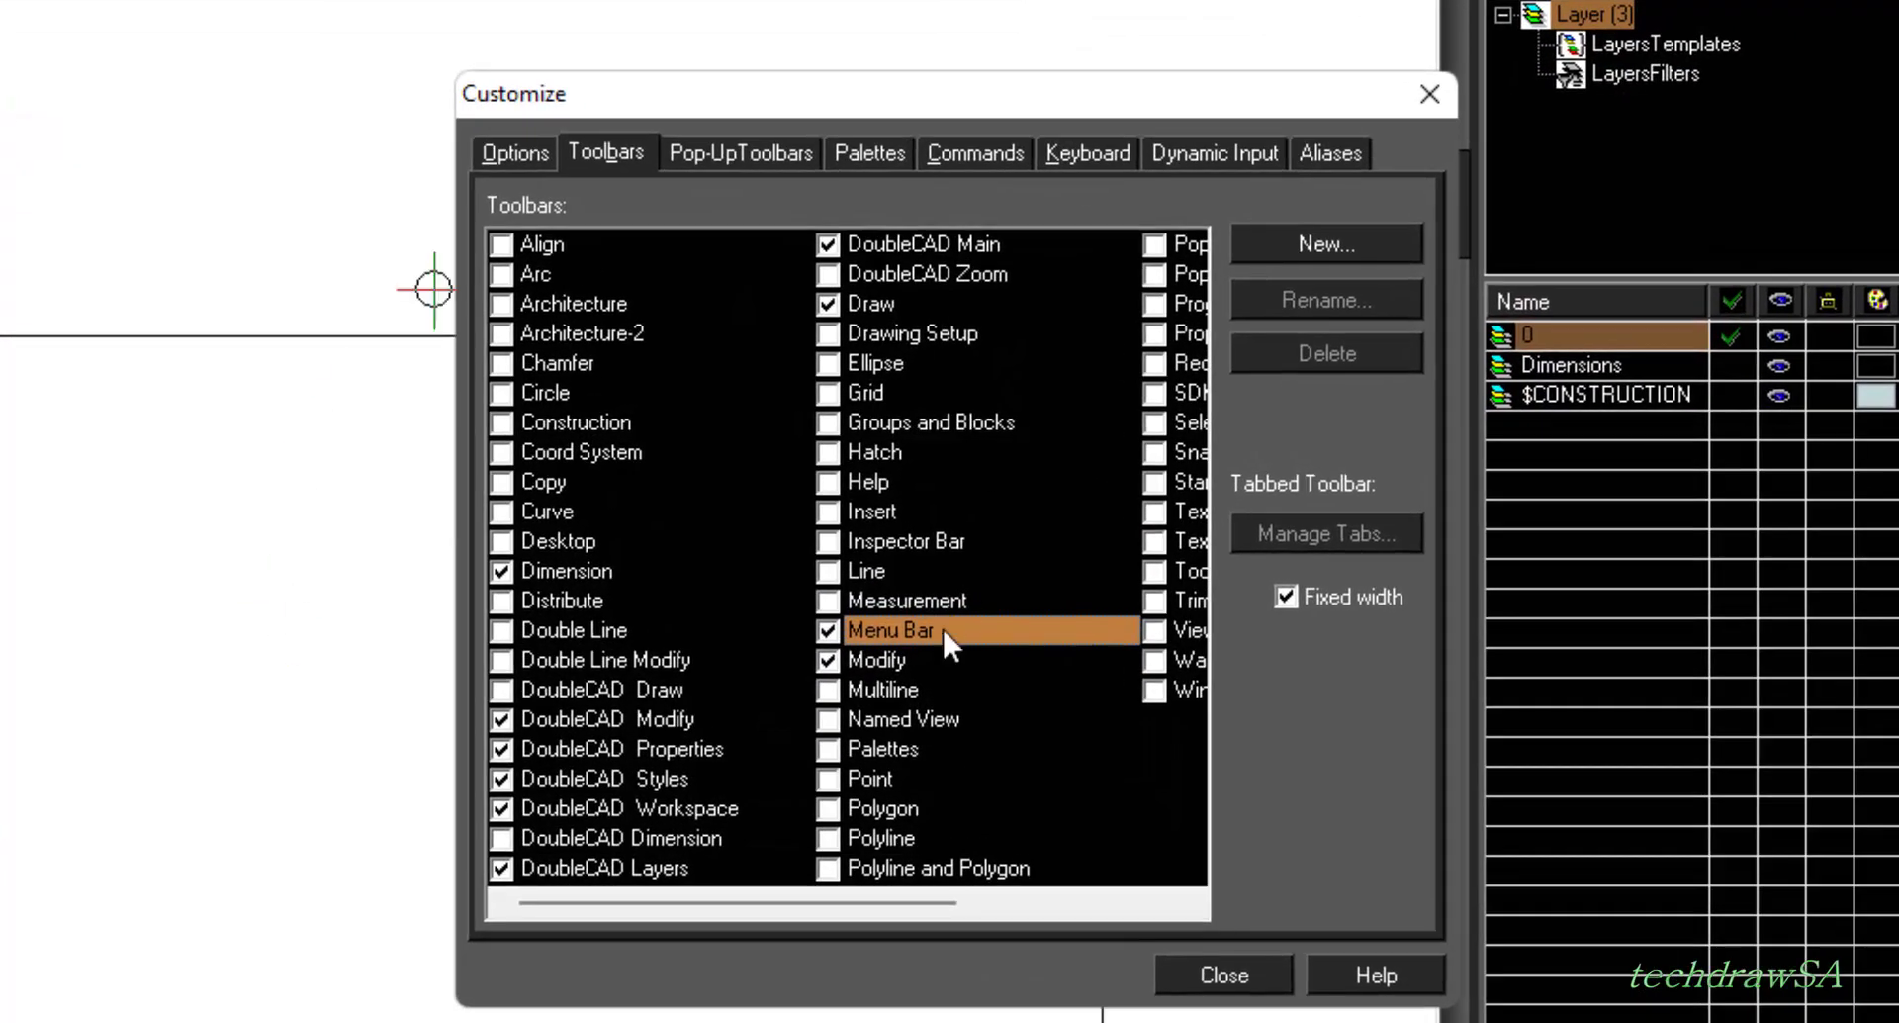
{"action": "scroll", "coordinate": [1007, 760], "scroll_direction": "right", "scroll_amount": 1}
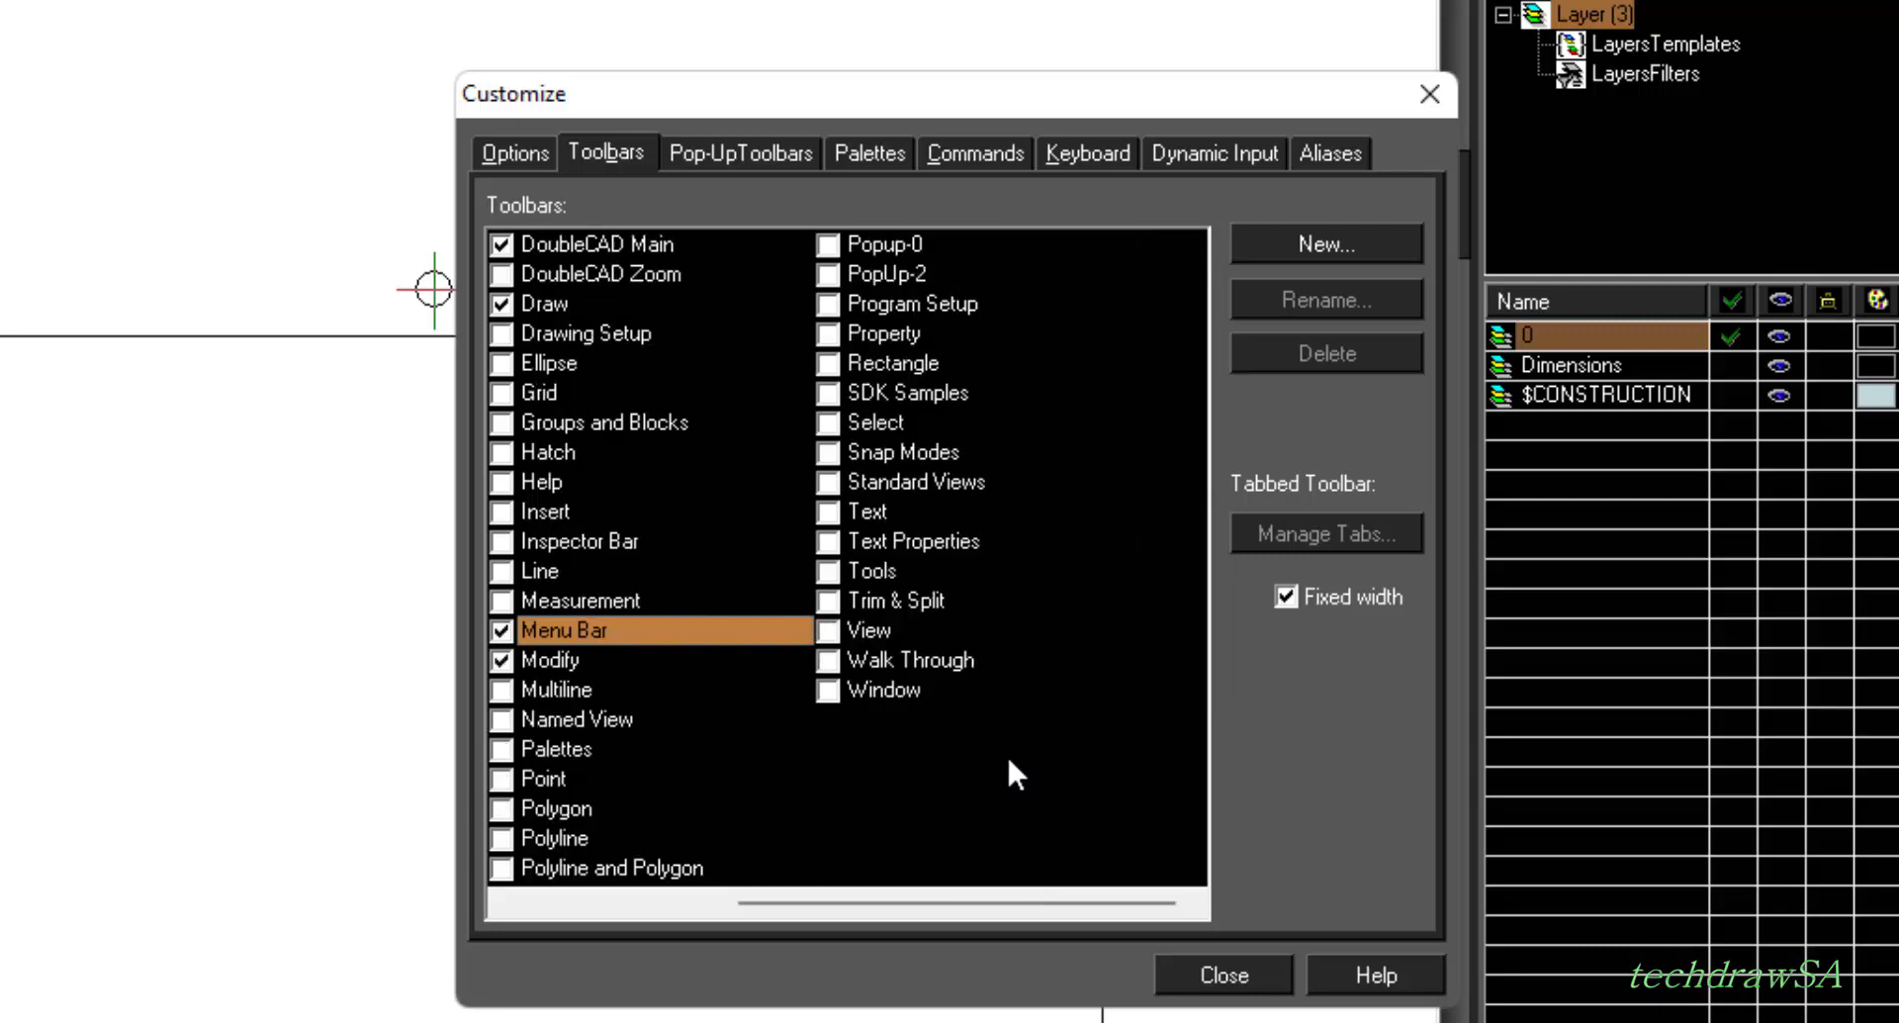
{"action": "left_click", "coordinate": [829, 453]}
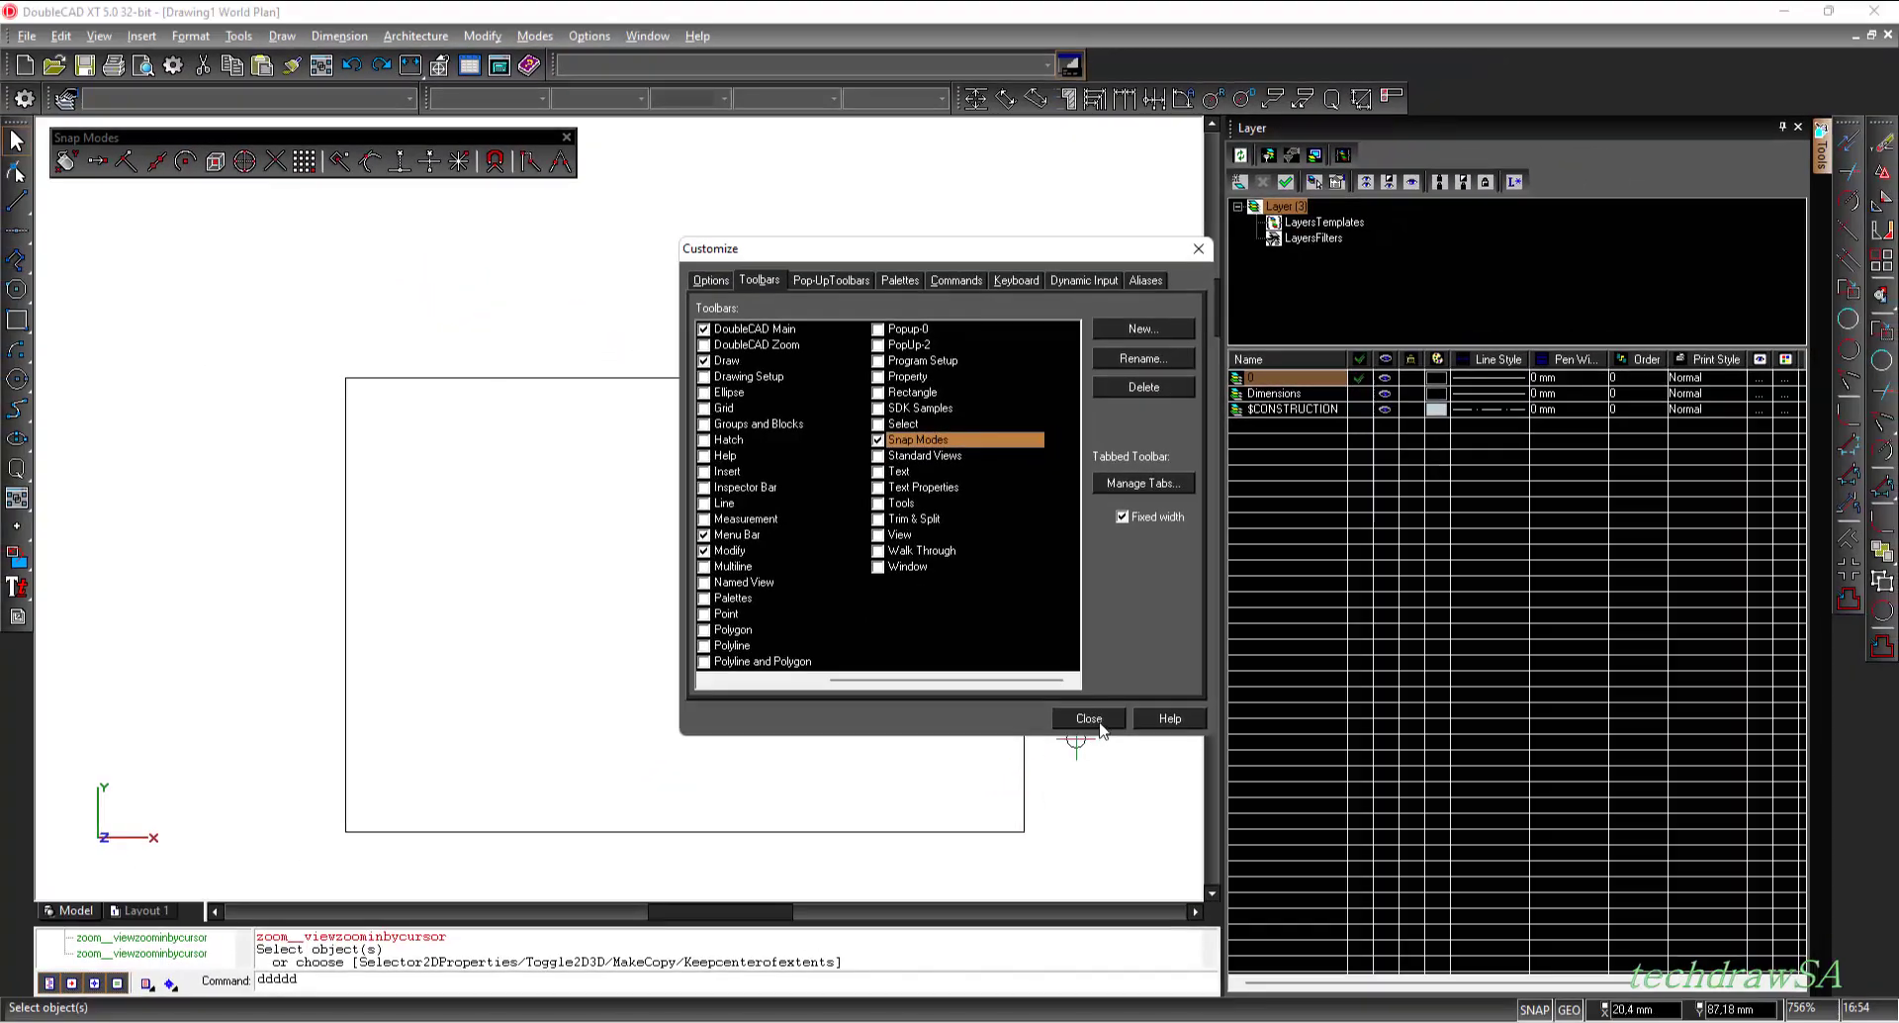
{"action": "left_click", "coordinate": [1088, 719]}
{"action": "left_click_drag", "start_coordinate": [308, 134], "coordinate": [49, 127]}
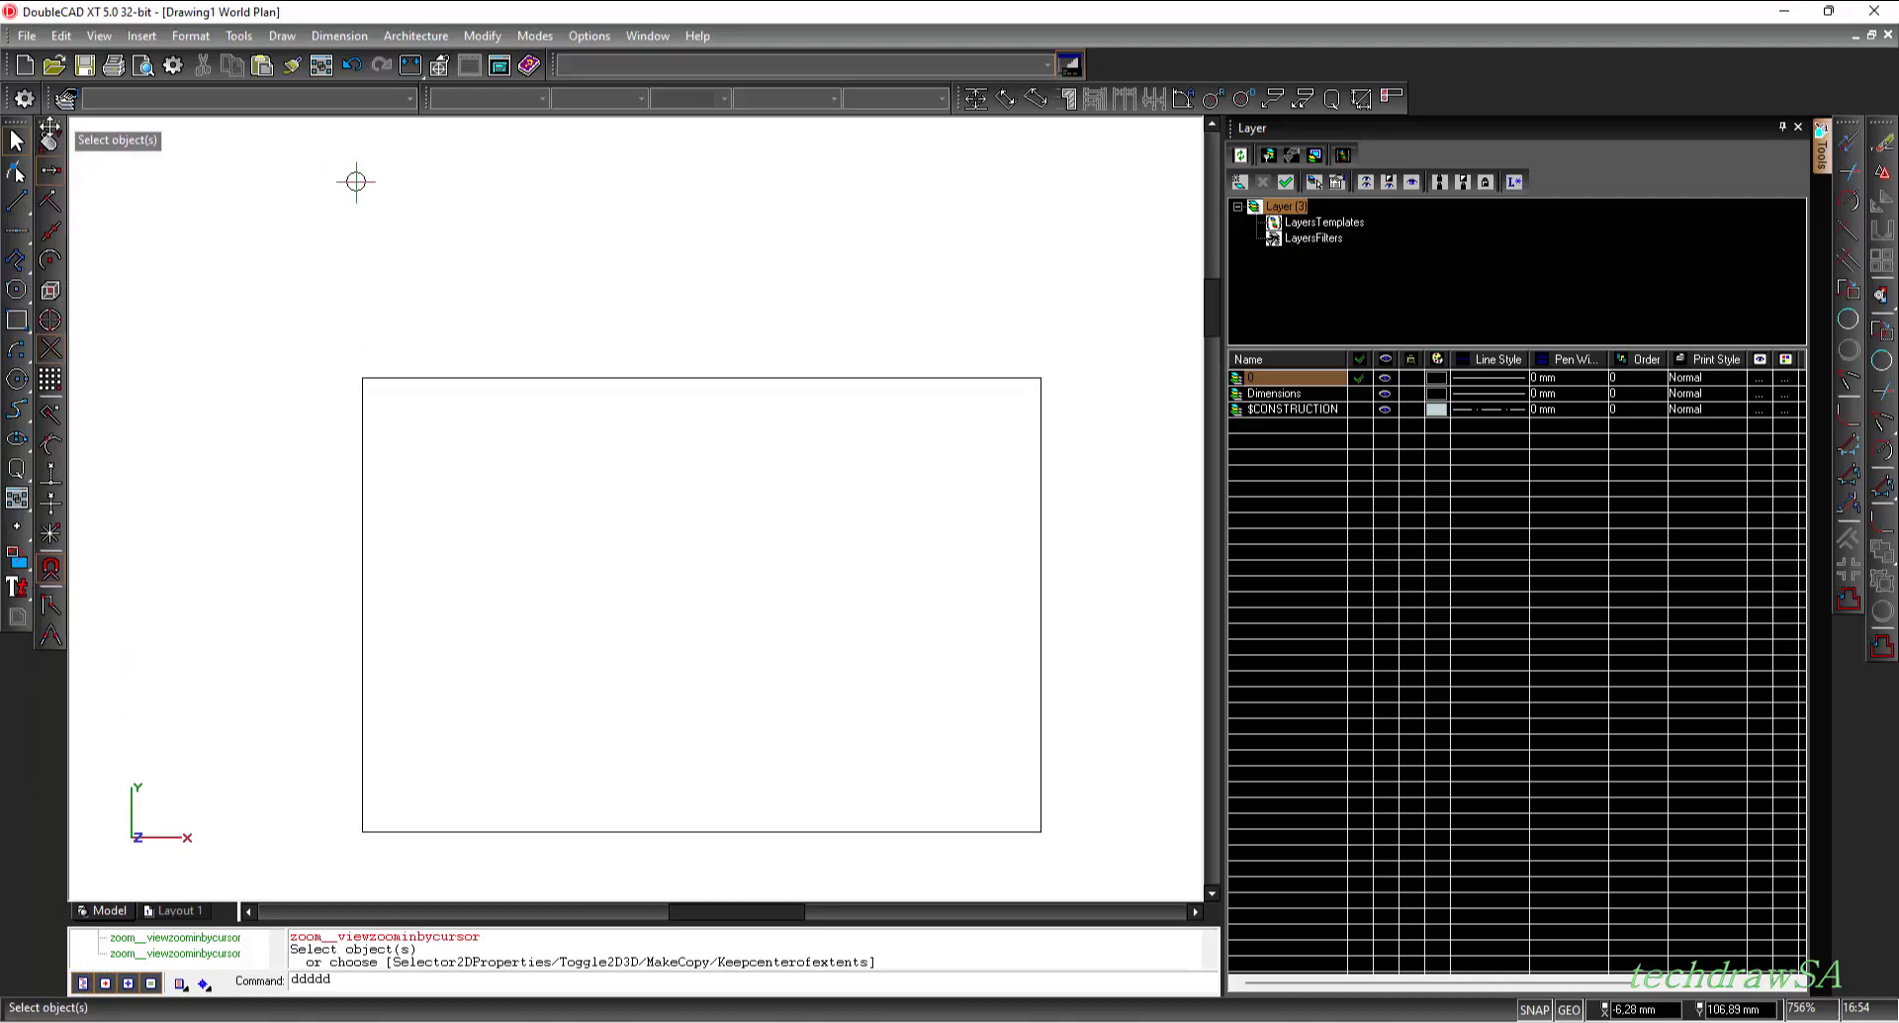
{"action": "left_click_drag", "start_coordinate": [49, 127], "coordinate": [1100, 64]}
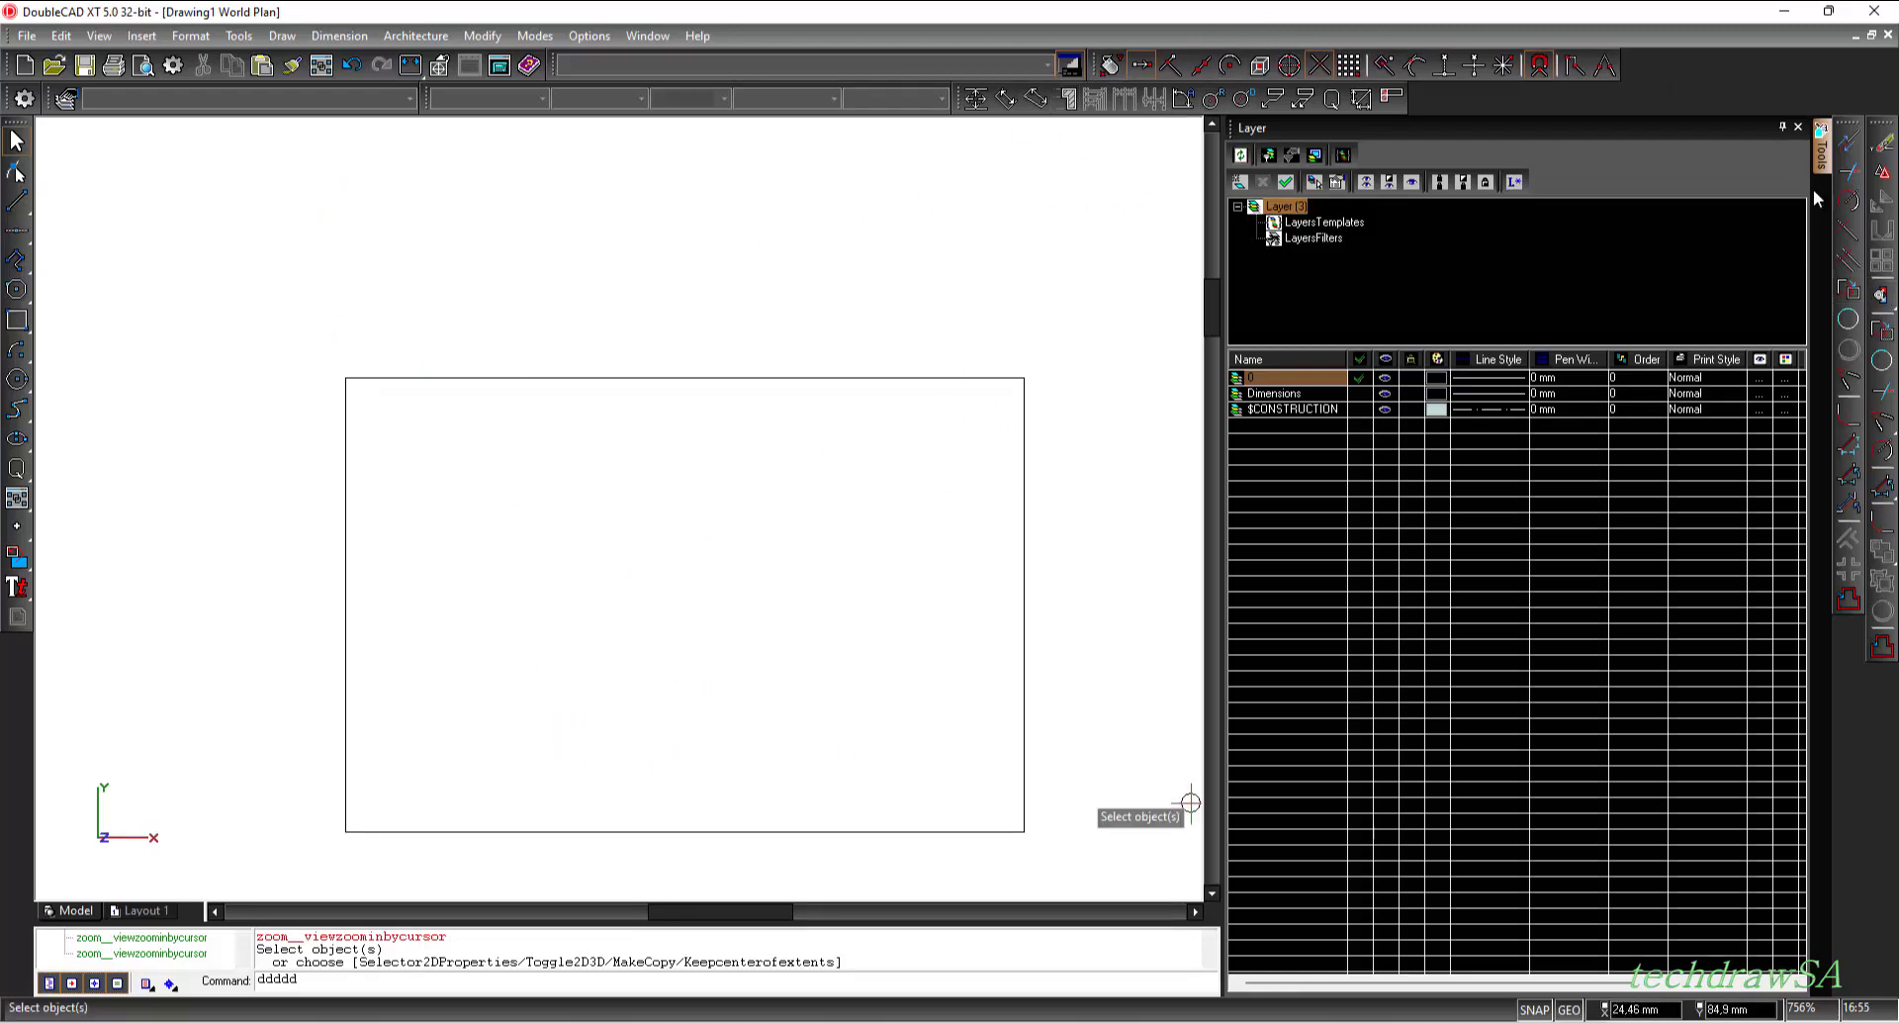
- Toggle the endpoint snap once and the intersection snap twice
{"action": "mouse_move", "coordinate": [1821, 159]}
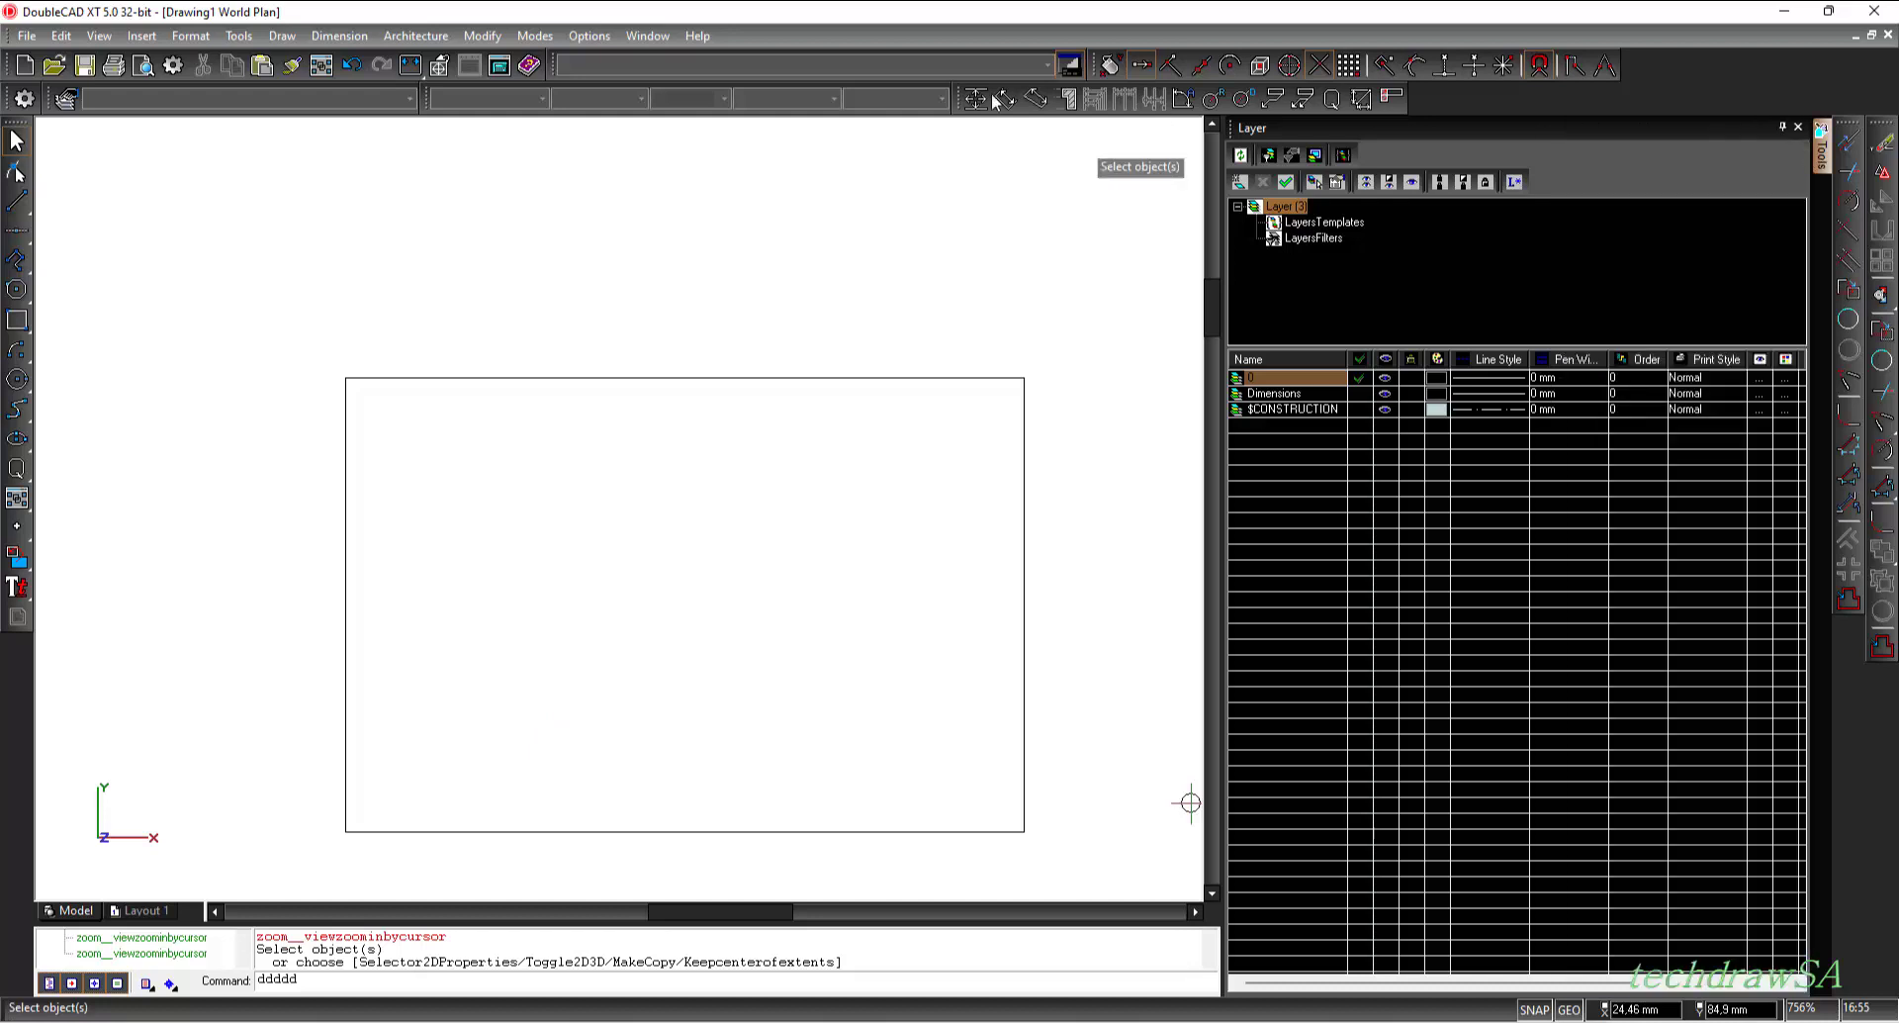
{"action": "left_click", "coordinate": [1141, 68]}
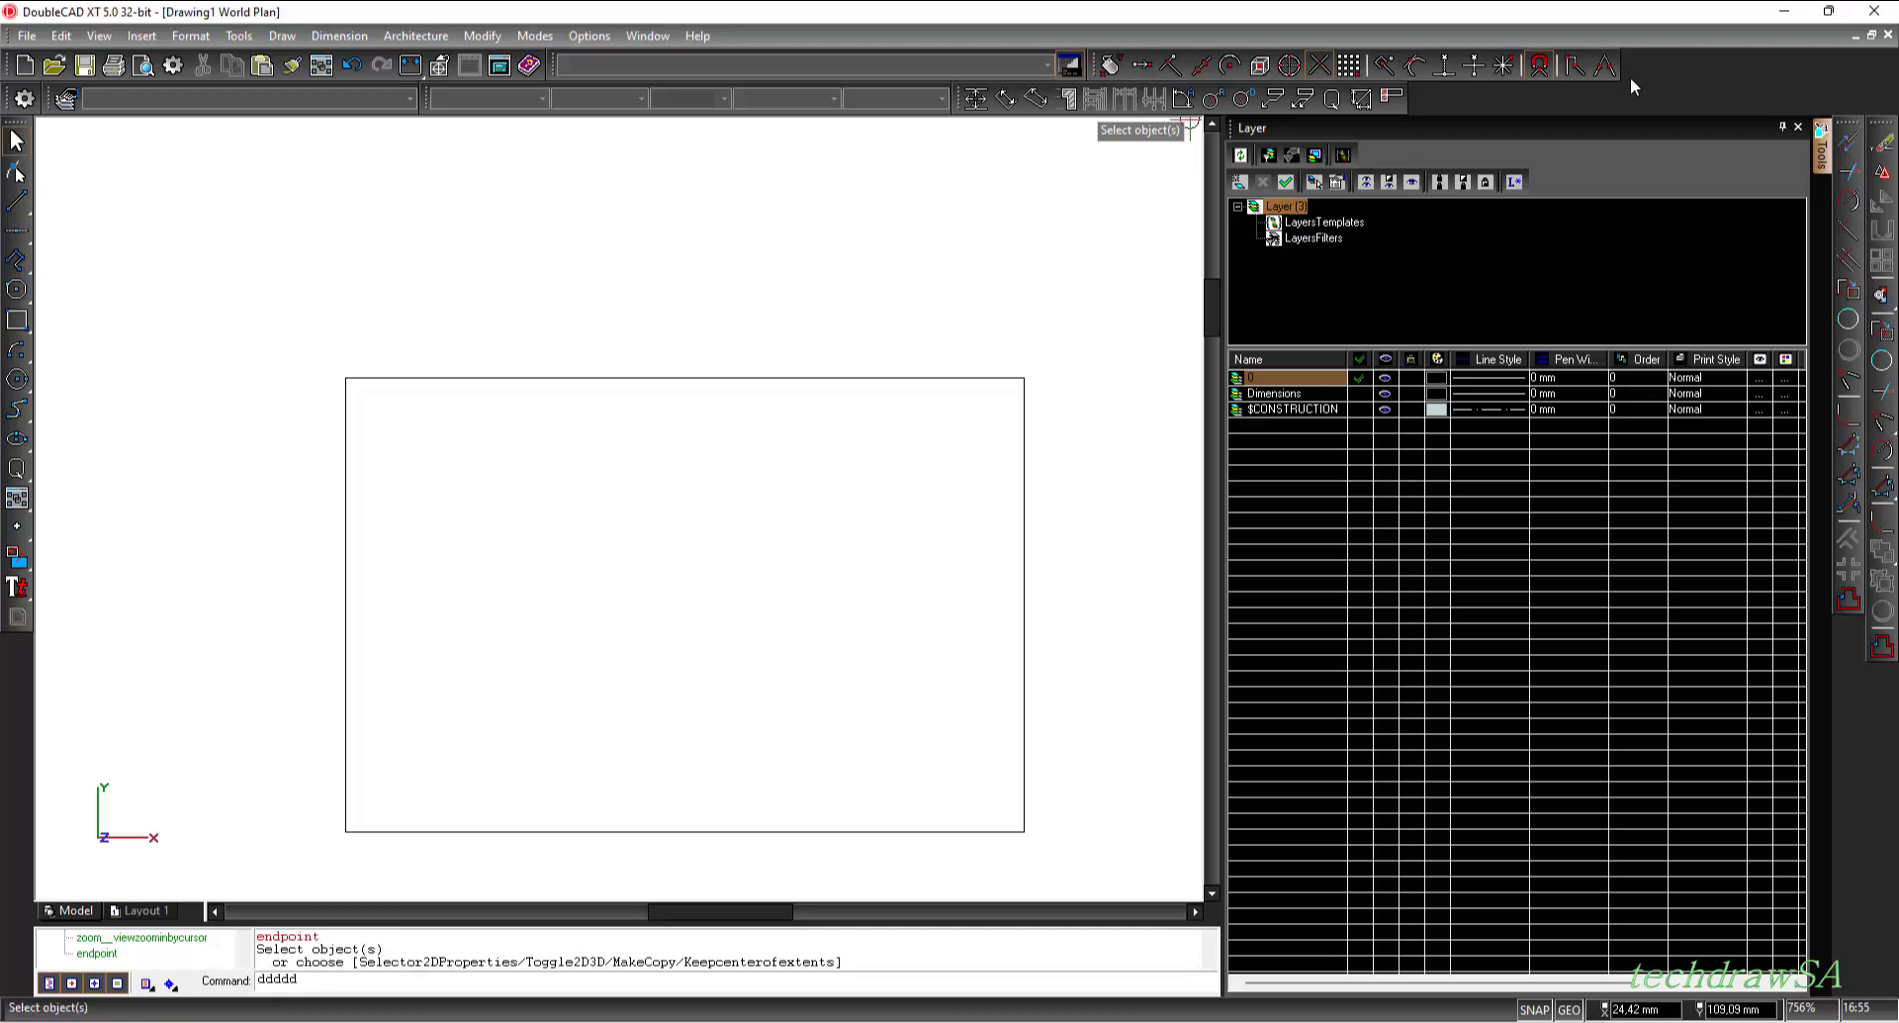
{"action": "left_click", "coordinate": [1317, 63]}
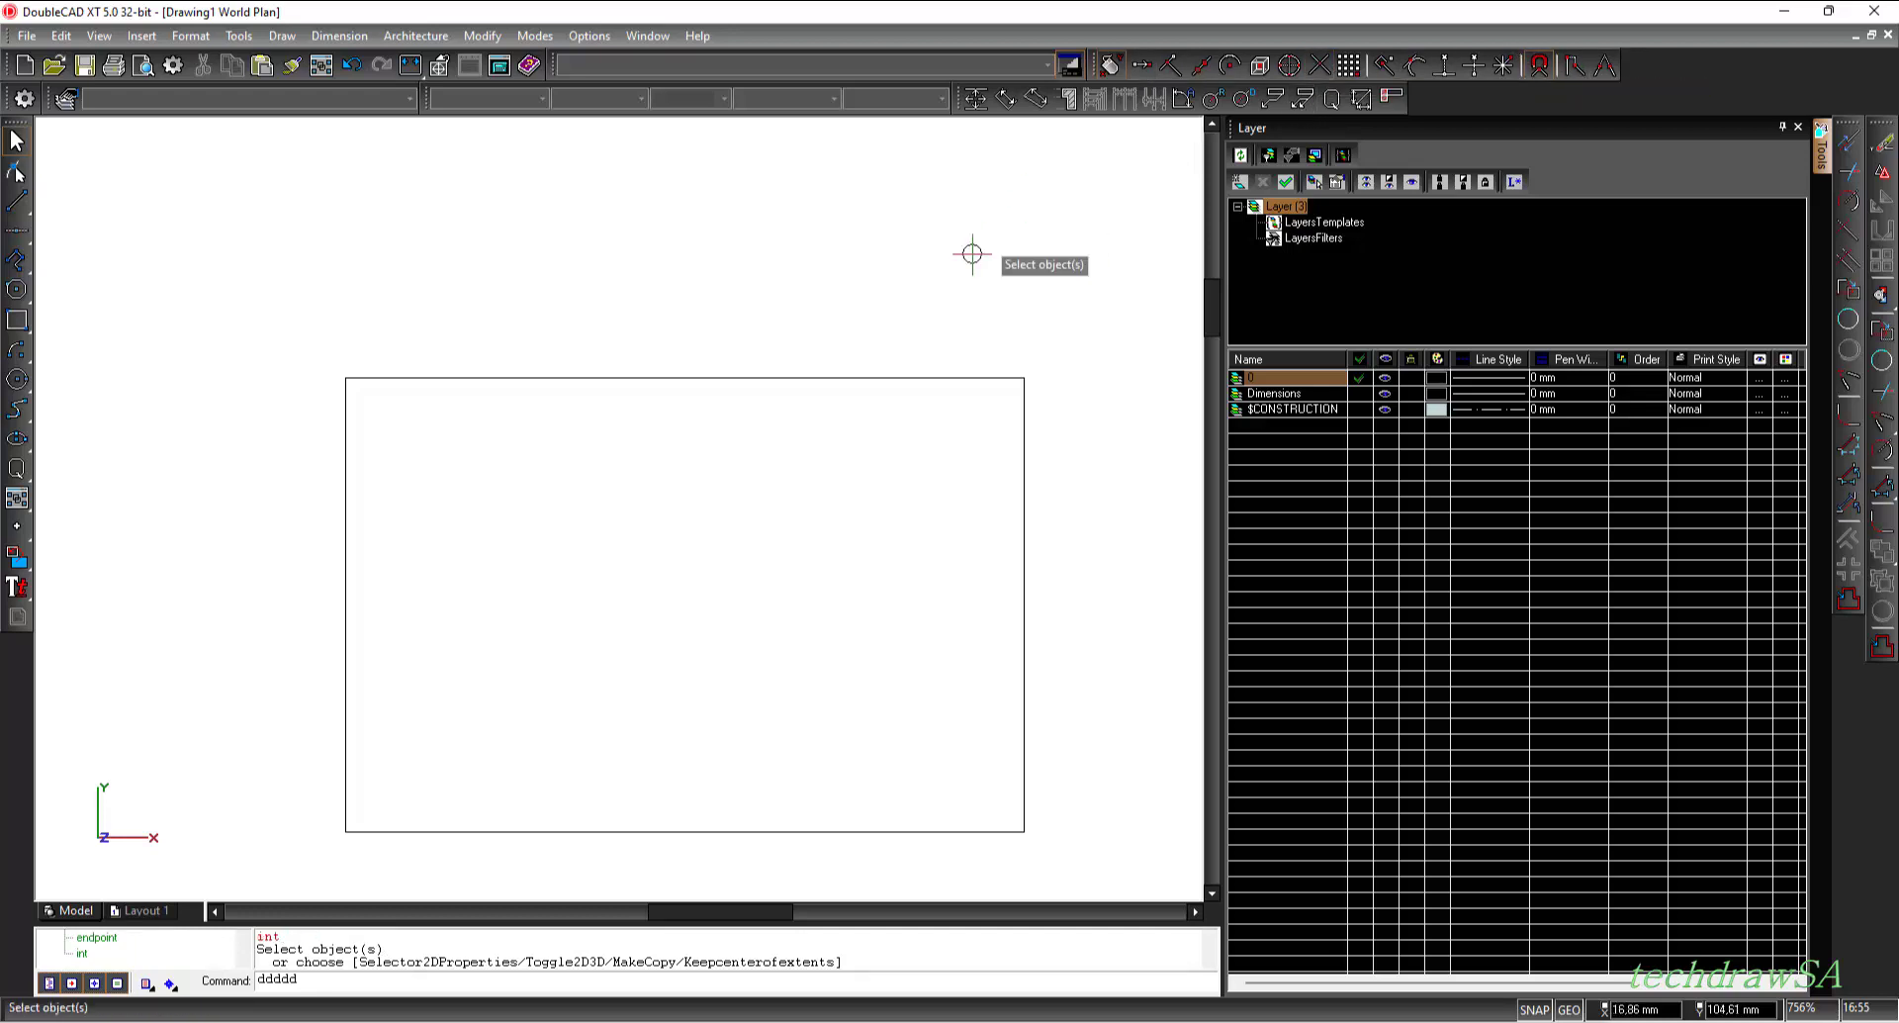
{"action": "left_click", "coordinate": [1321, 64]}
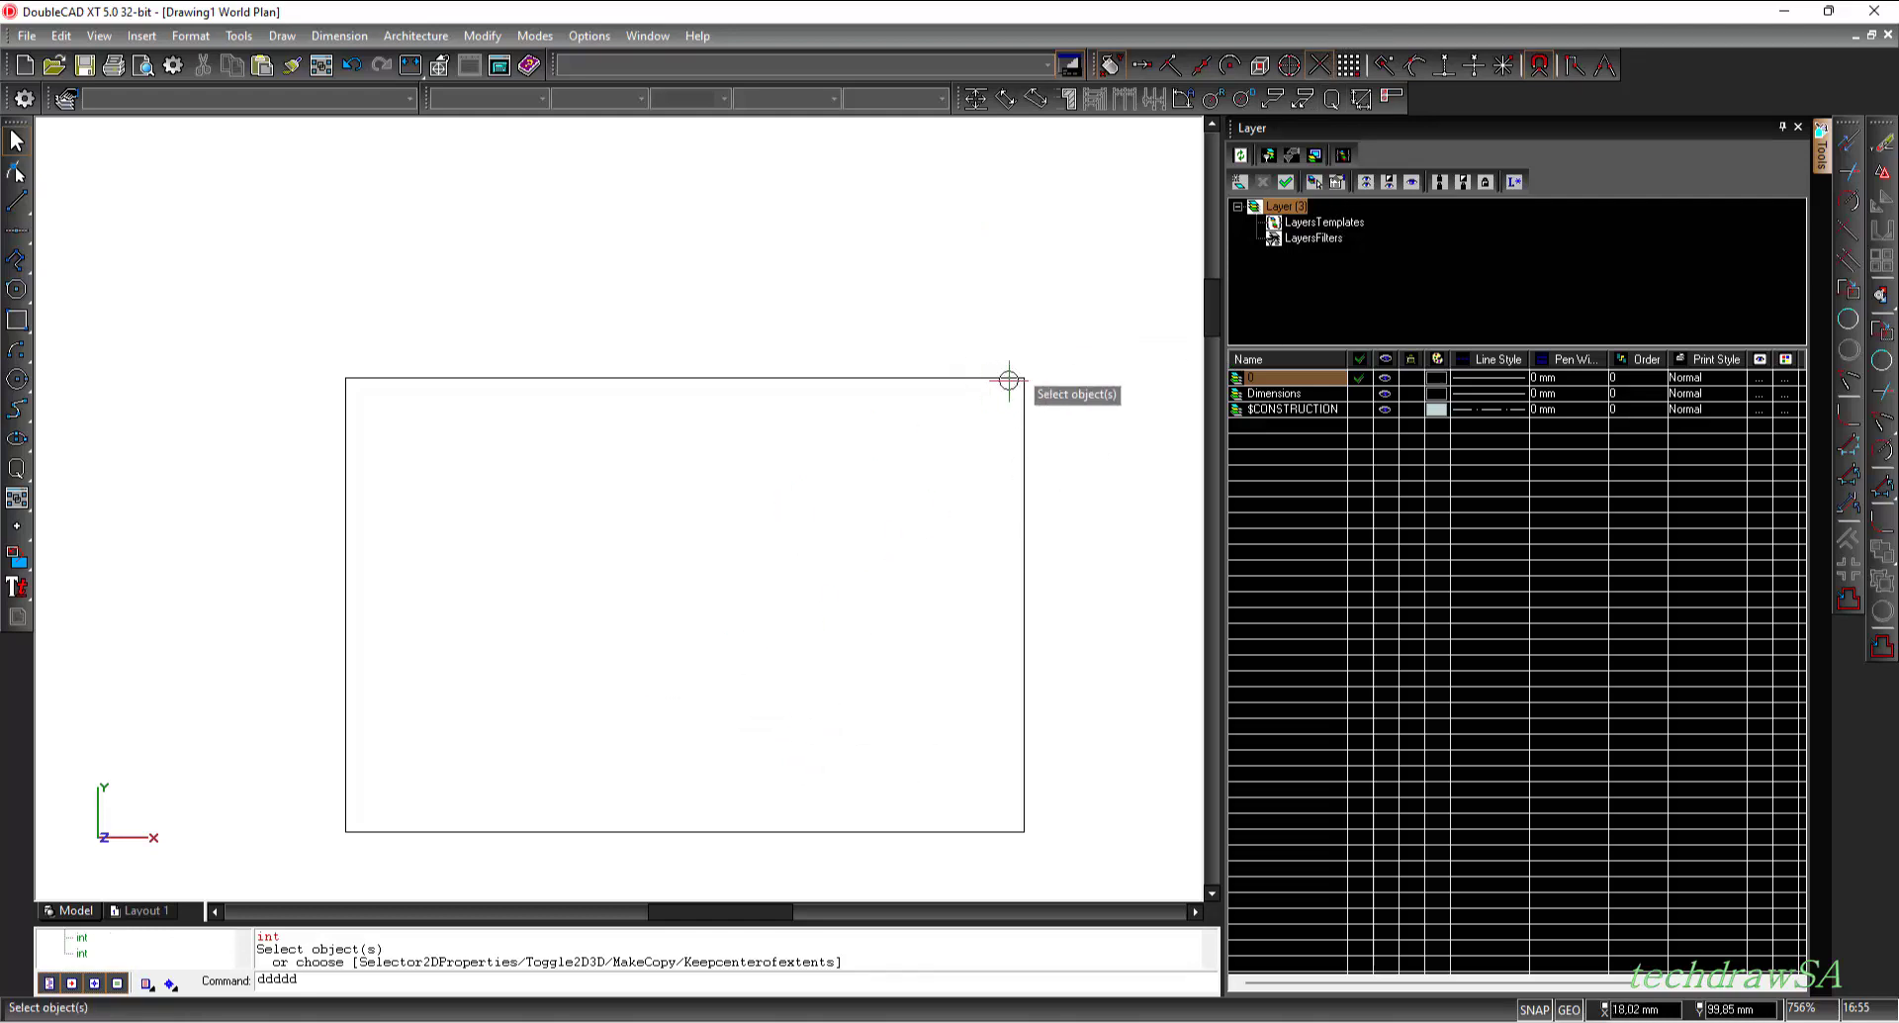
- Draw a short line starting at the rectangle's upper-right corner and ending just above the rectangle
{"action": "scroll", "coordinate": [1024, 390], "scroll_direction": "up", "scroll_amount": 2}
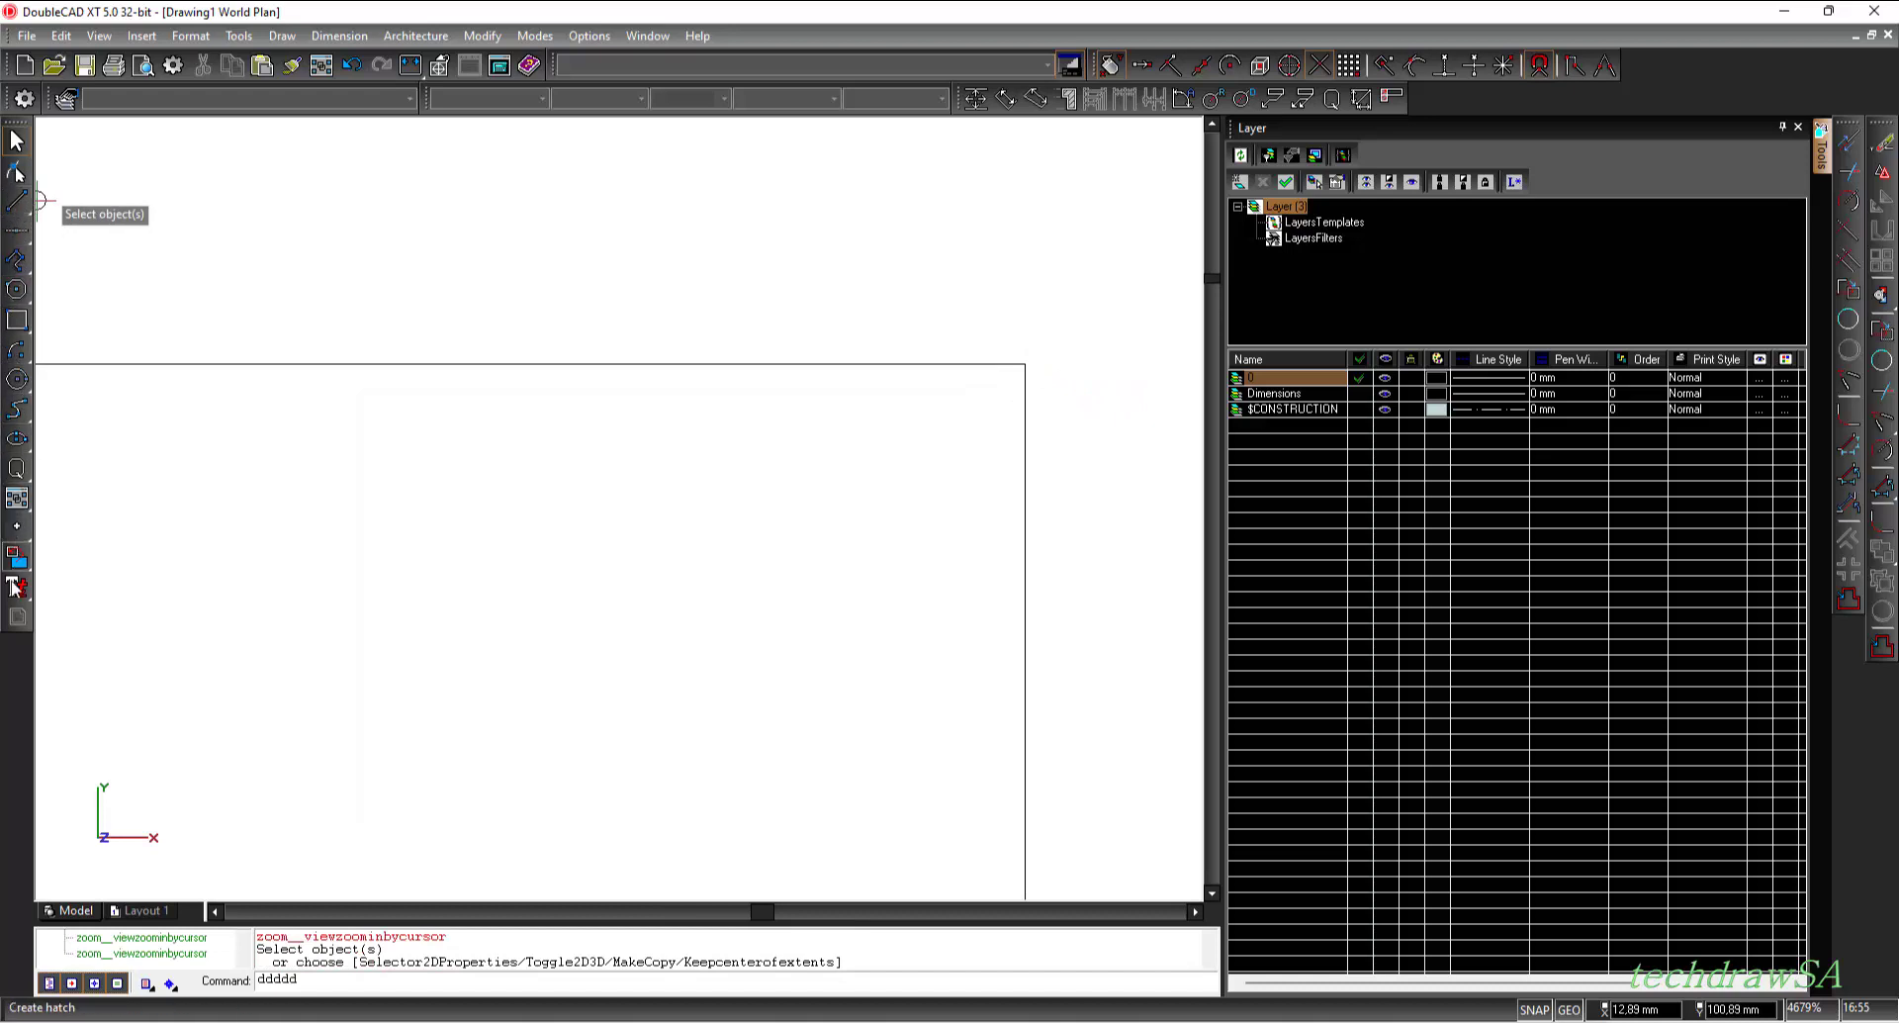
{"action": "left_click", "coordinate": [18, 208]}
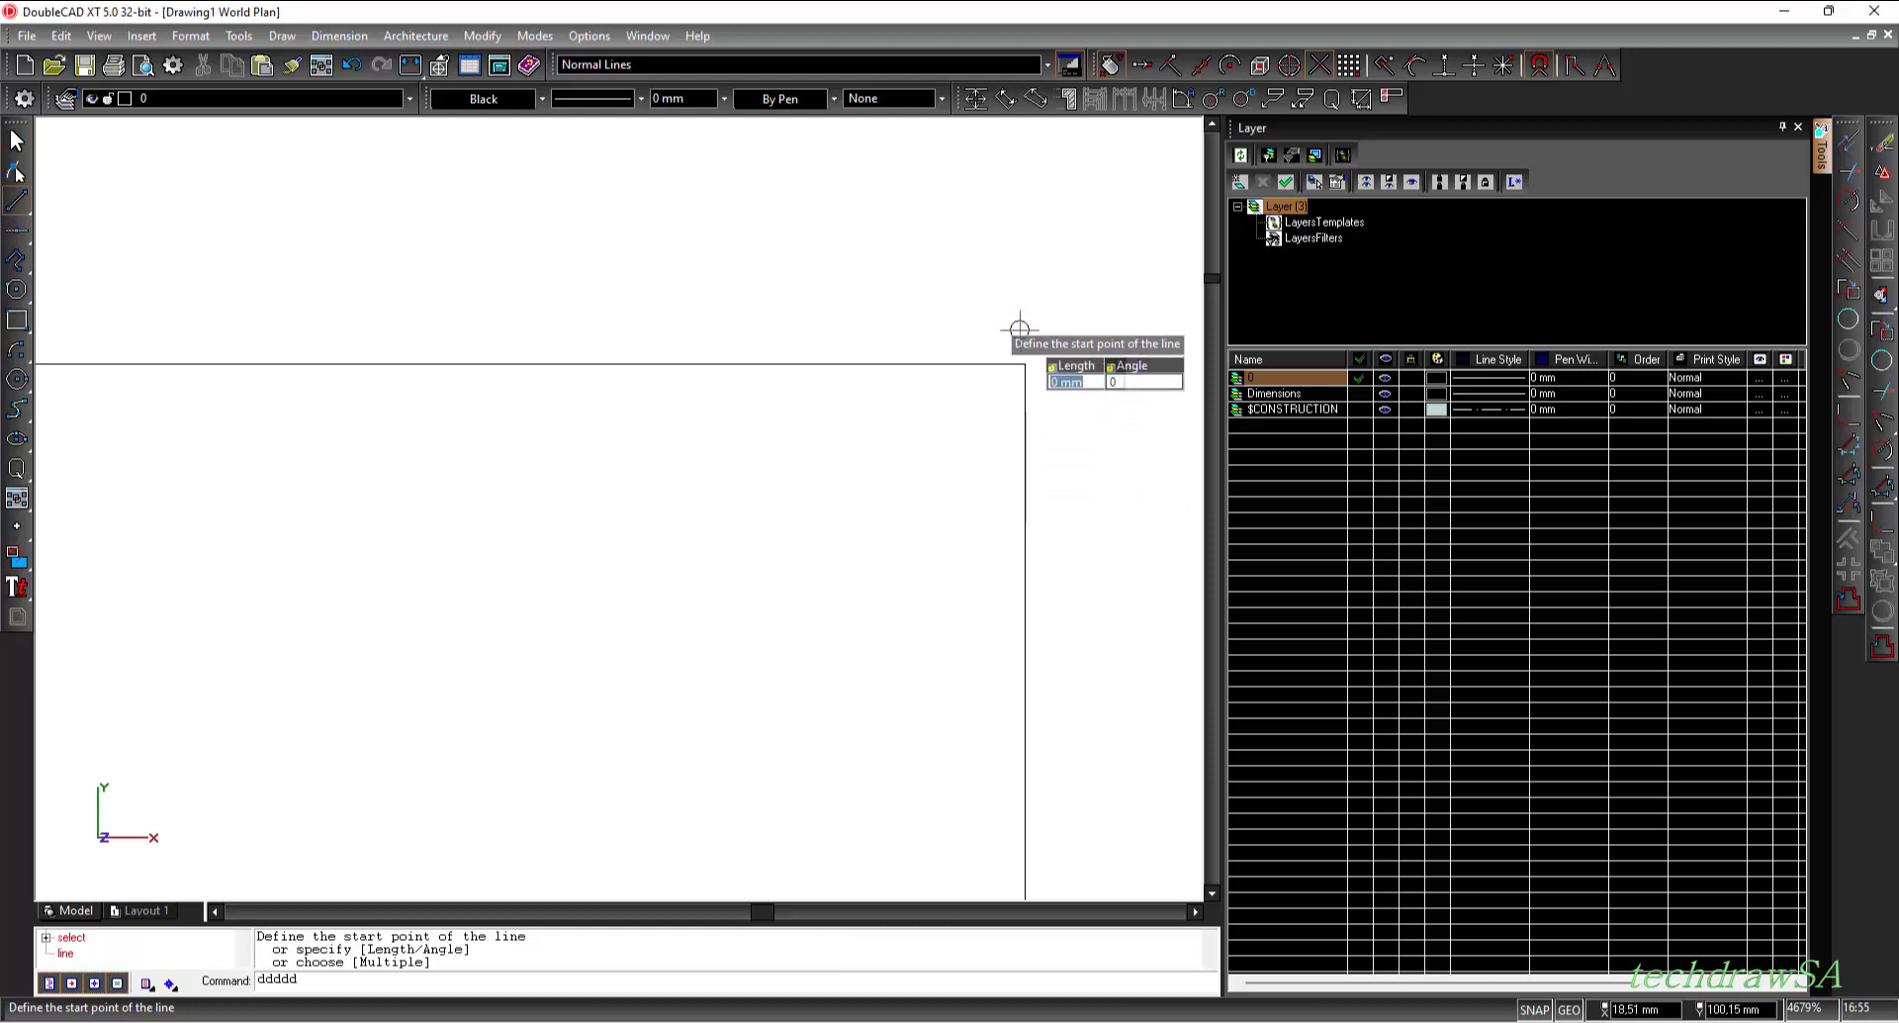
{"action": "scroll", "coordinate": [1024, 364], "scroll_direction": "up", "scroll_amount": 2}
{"action": "scroll", "coordinate": [1024, 365], "scroll_direction": "up", "scroll_amount": 1}
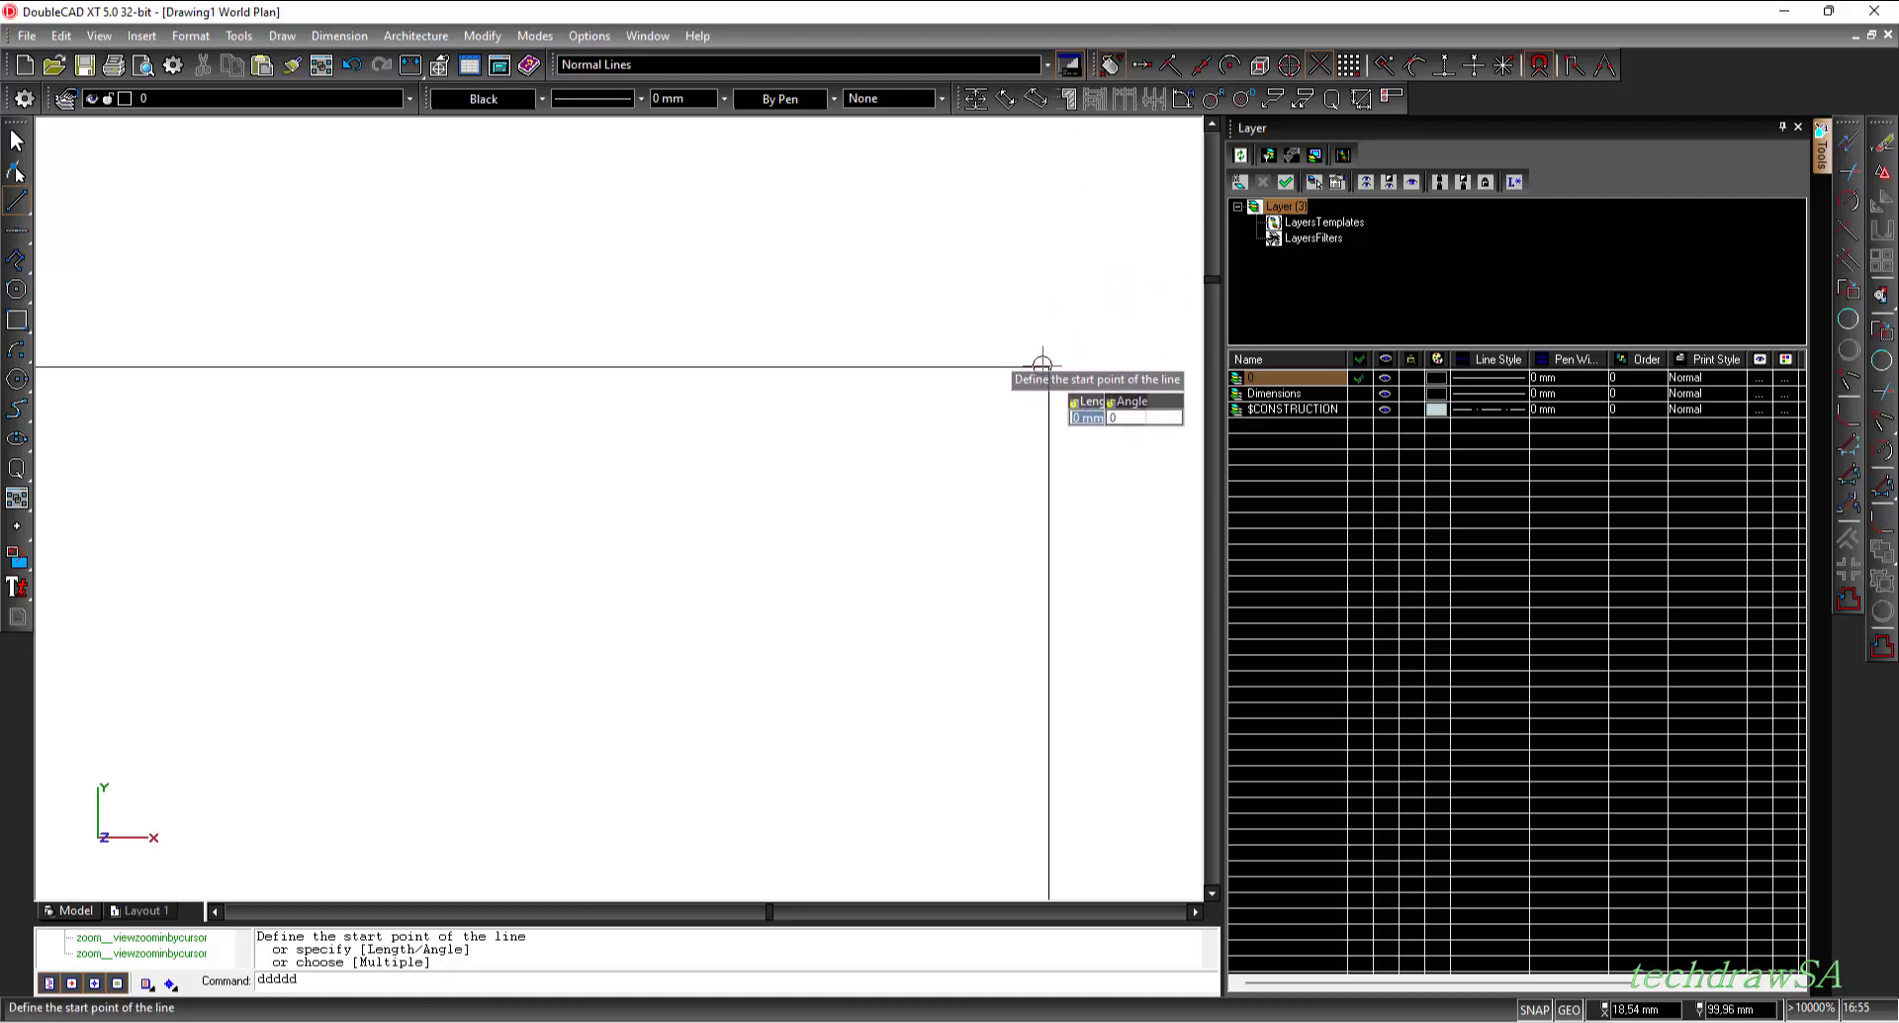
{"action": "left_click", "coordinate": [1110, 69]}
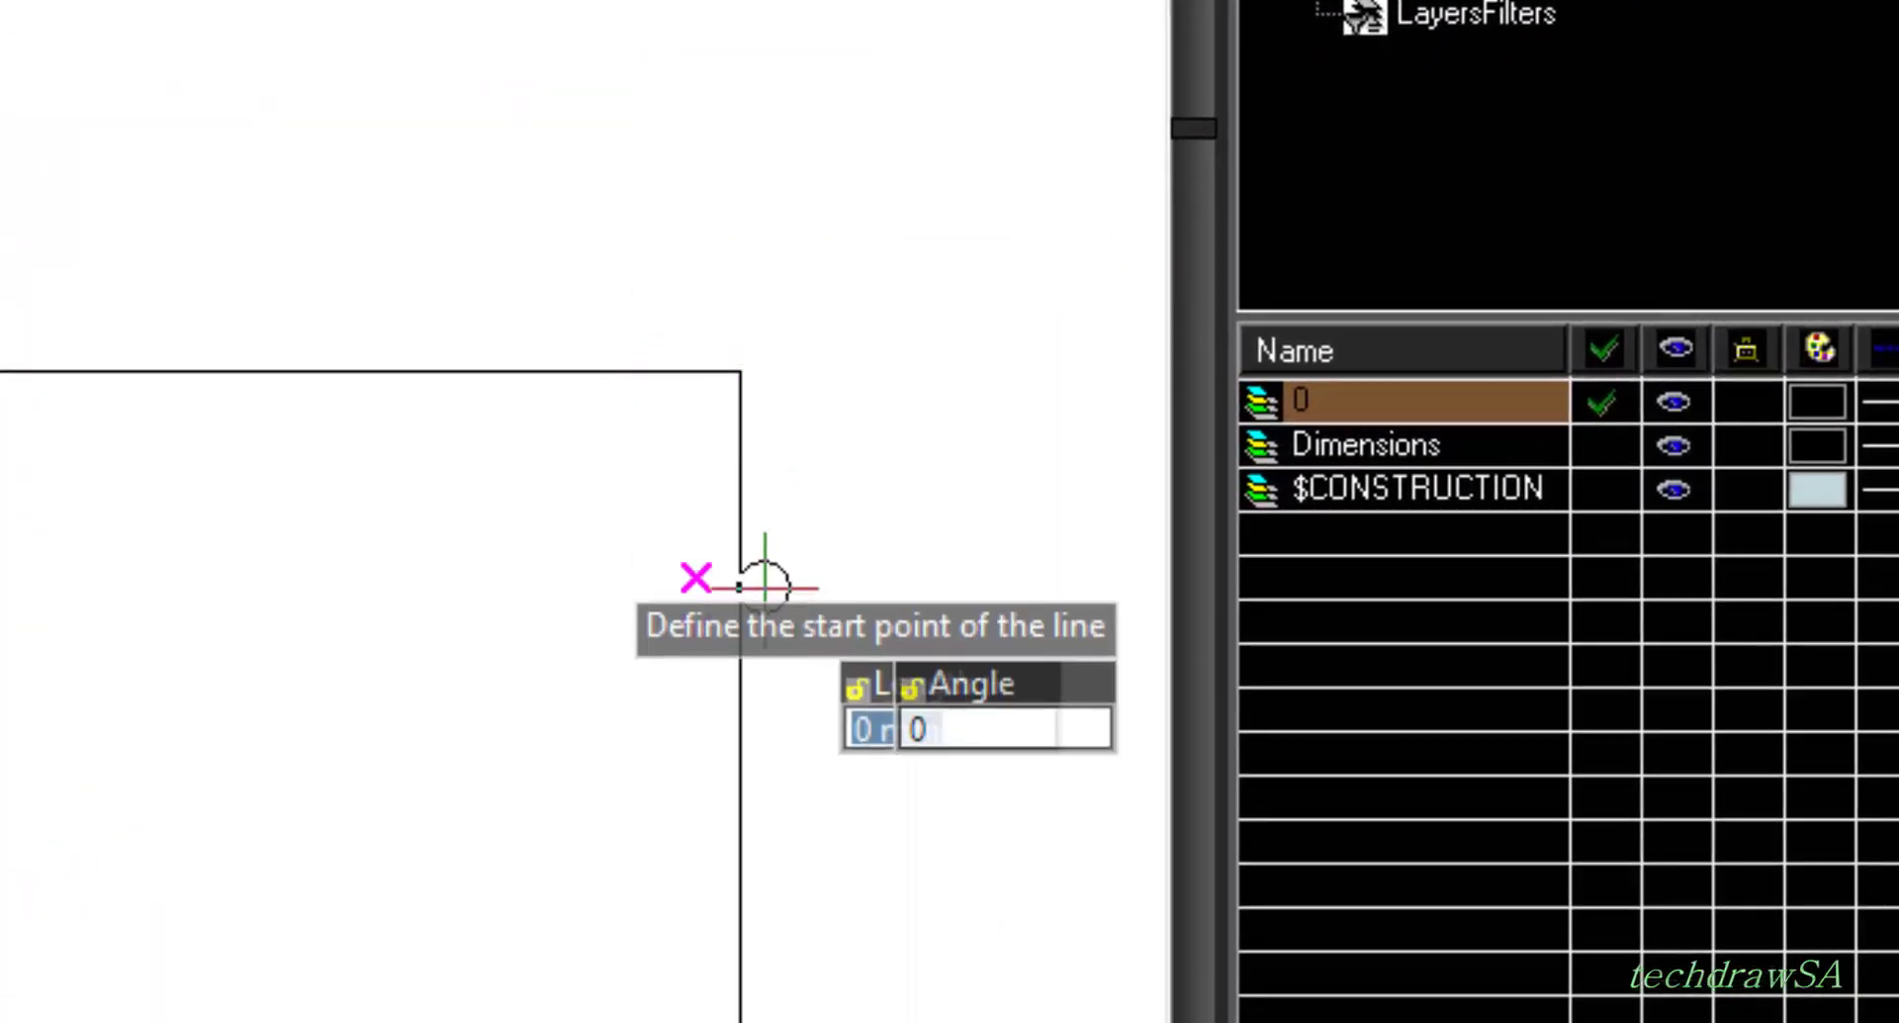
{"action": "scroll", "coordinate": [782, 374], "scroll_direction": "up", "scroll_amount": 3}
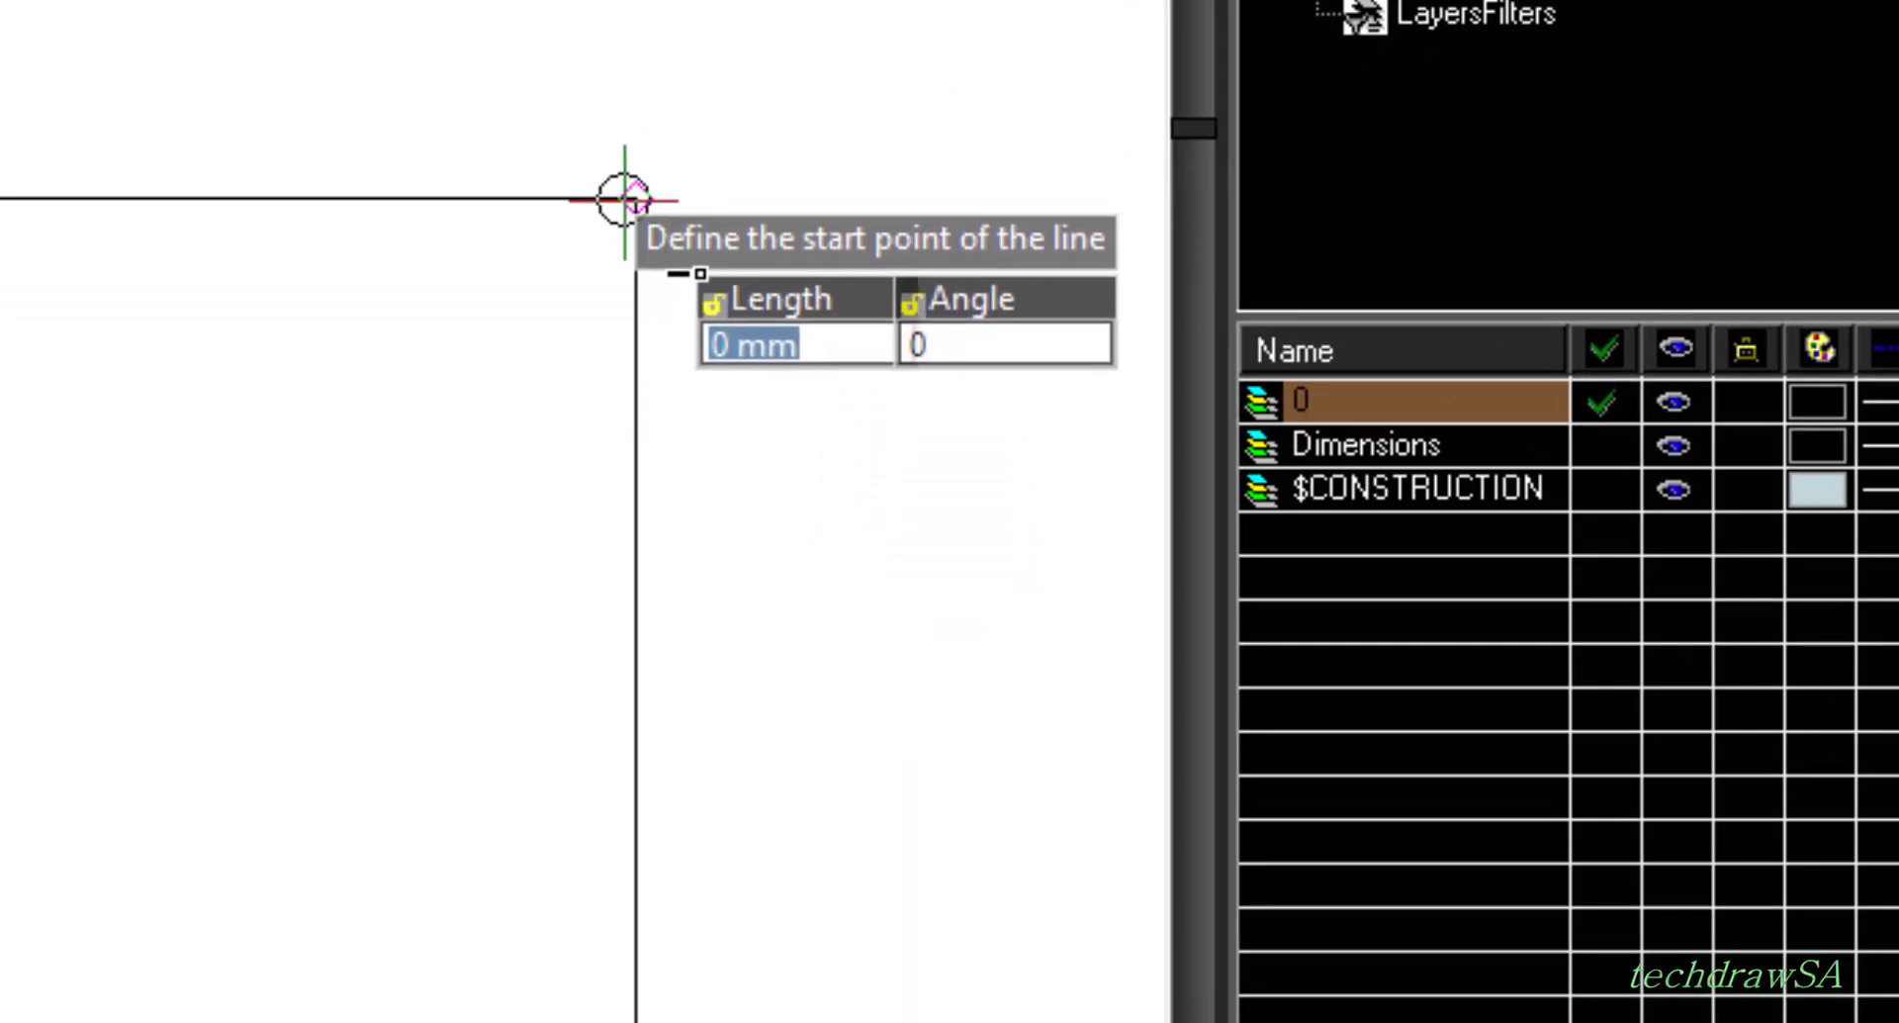
{"action": "left_click", "coordinate": [634, 198]}
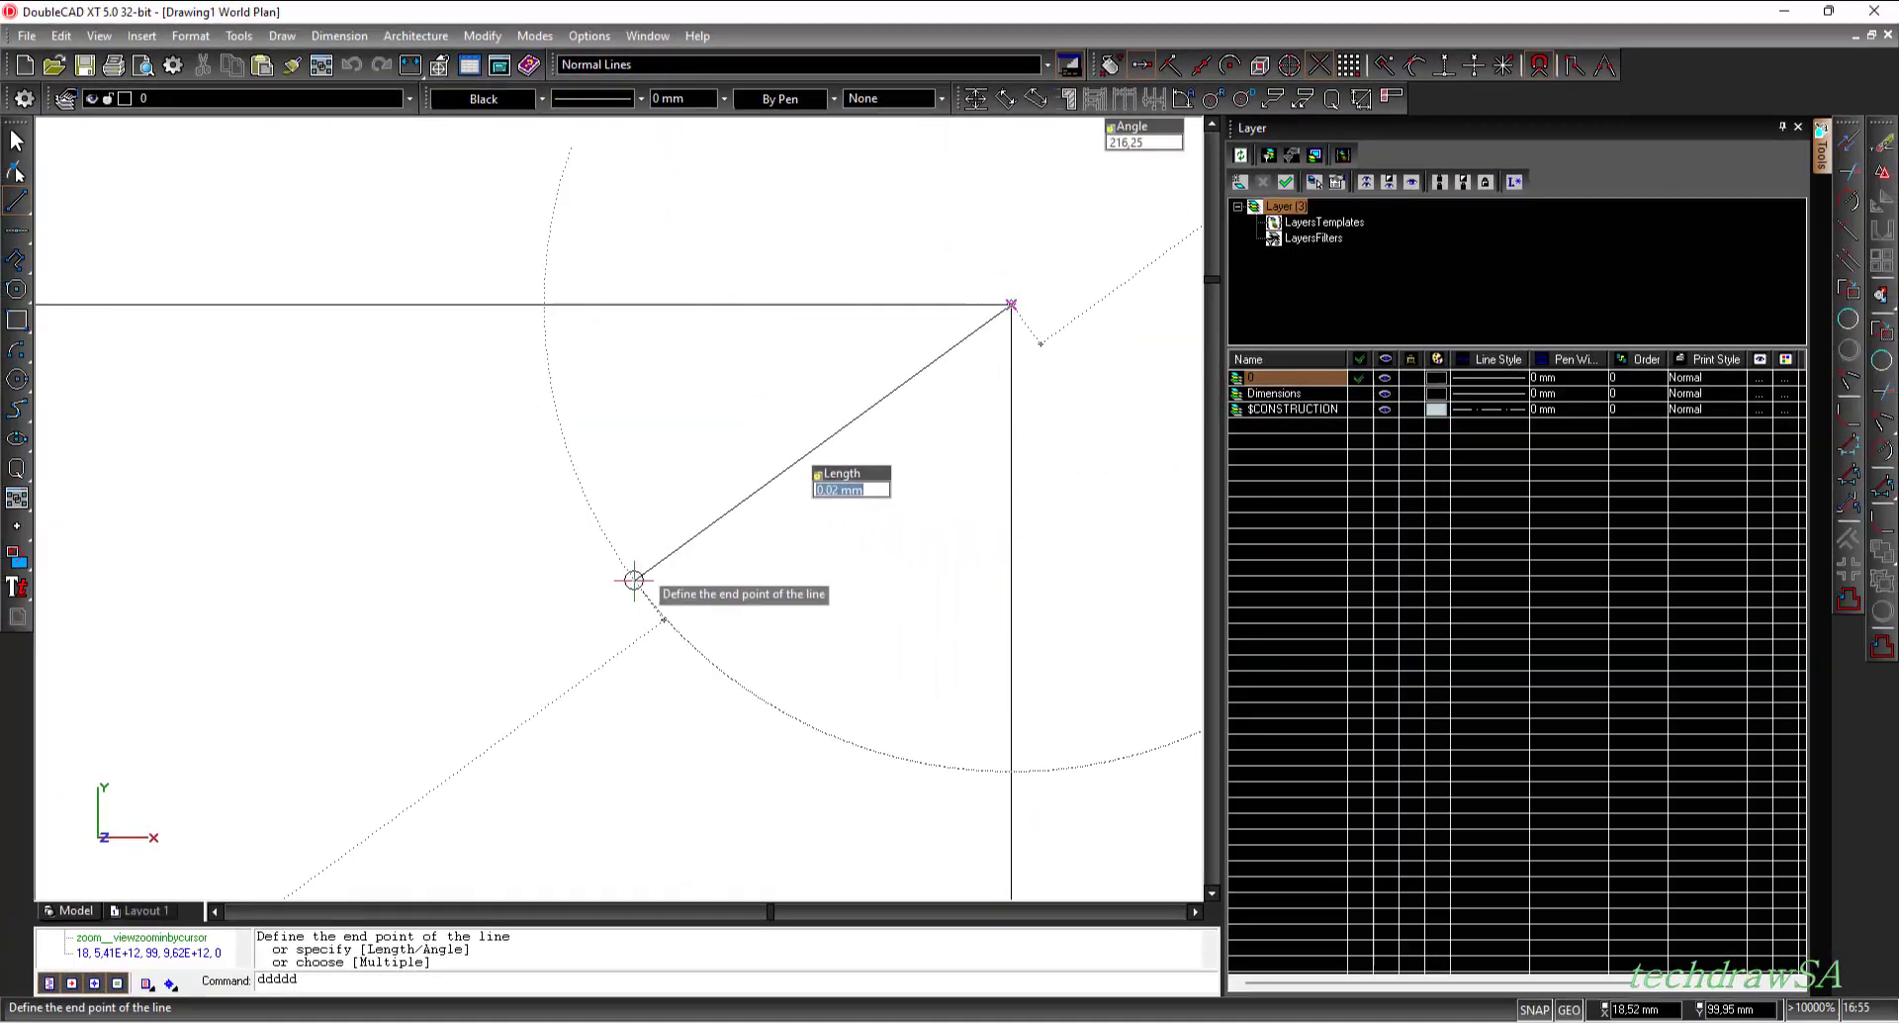
{"action": "scroll", "coordinate": [679, 605], "scroll_direction": "down", "scroll_amount": 2}
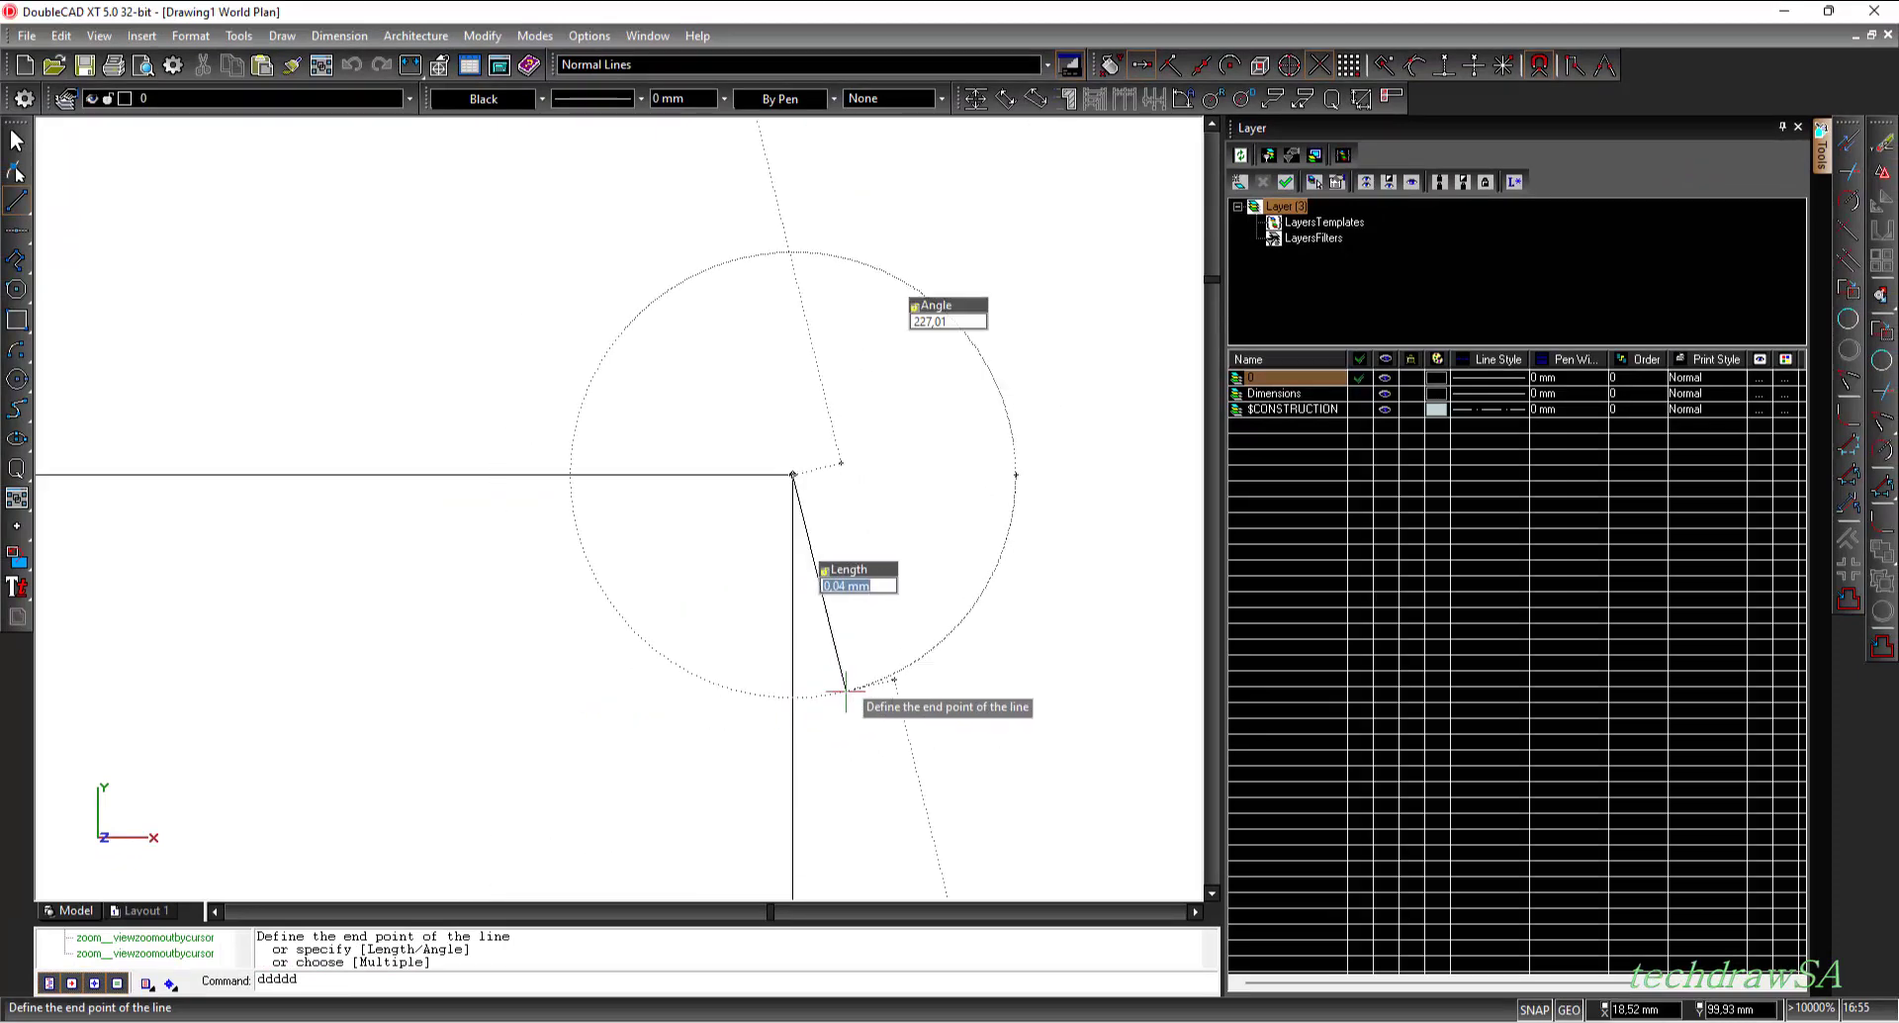
{"action": "left_click", "coordinate": [667, 268]}
- Try to snap the line's next end point to the rectangle's lower-right corner and undo the unfinished segment
{"action": "scroll", "coordinate": [272, 354], "scroll_direction": "down", "scroll_amount": 3}
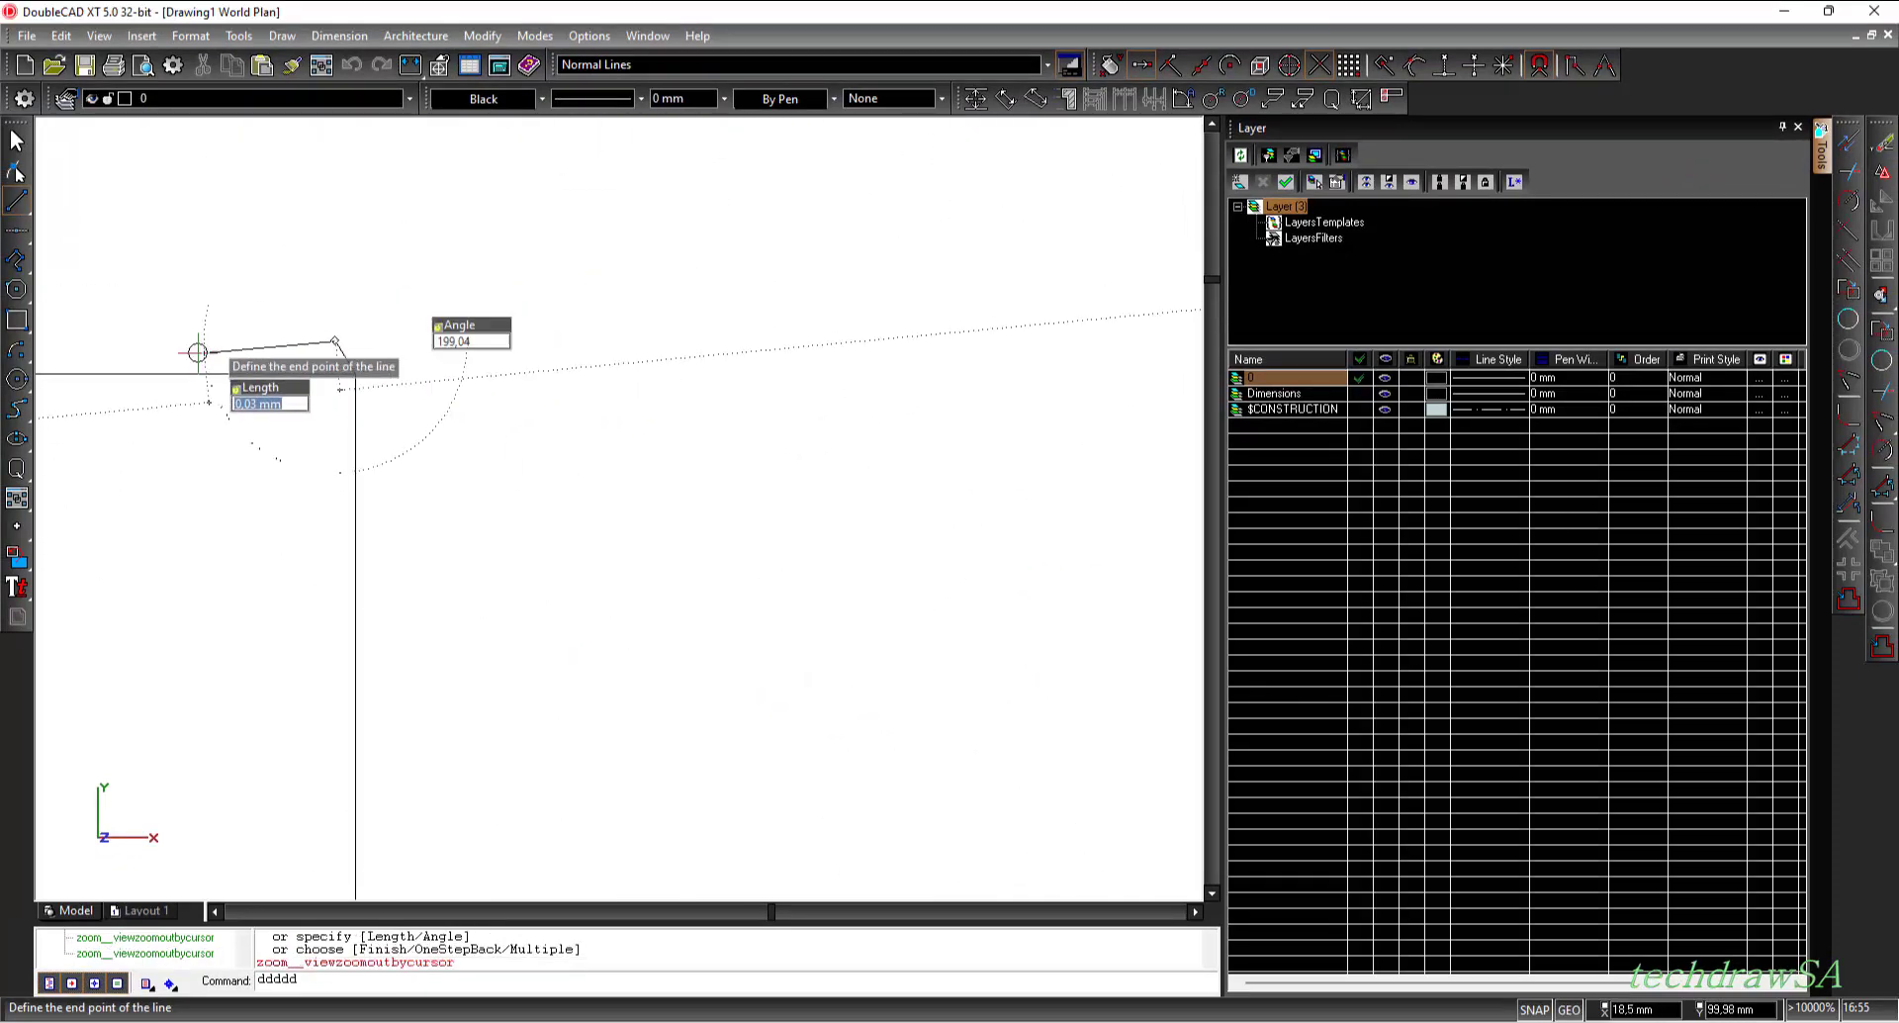
{"action": "scroll", "coordinate": [767, 414], "scroll_direction": "down", "scroll_amount": 2}
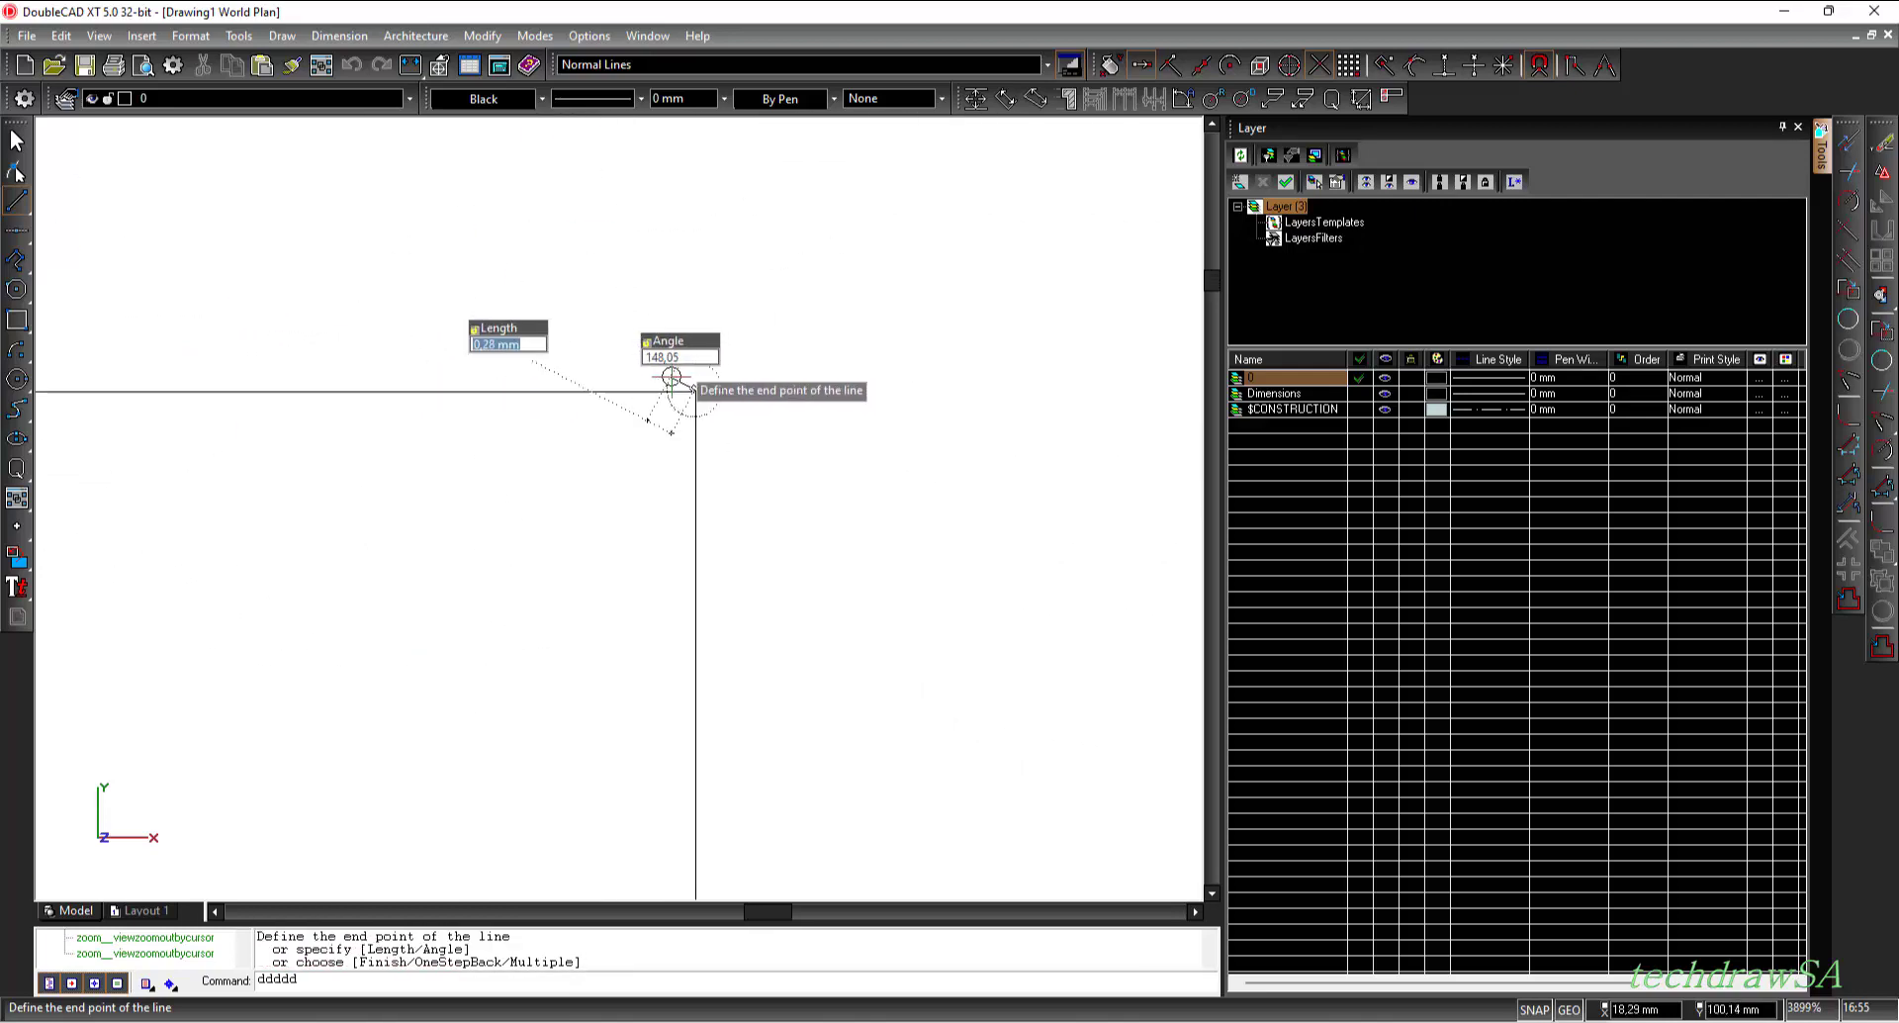
{"action": "scroll", "coordinate": [591, 441], "scroll_direction": "down", "scroll_amount": 5}
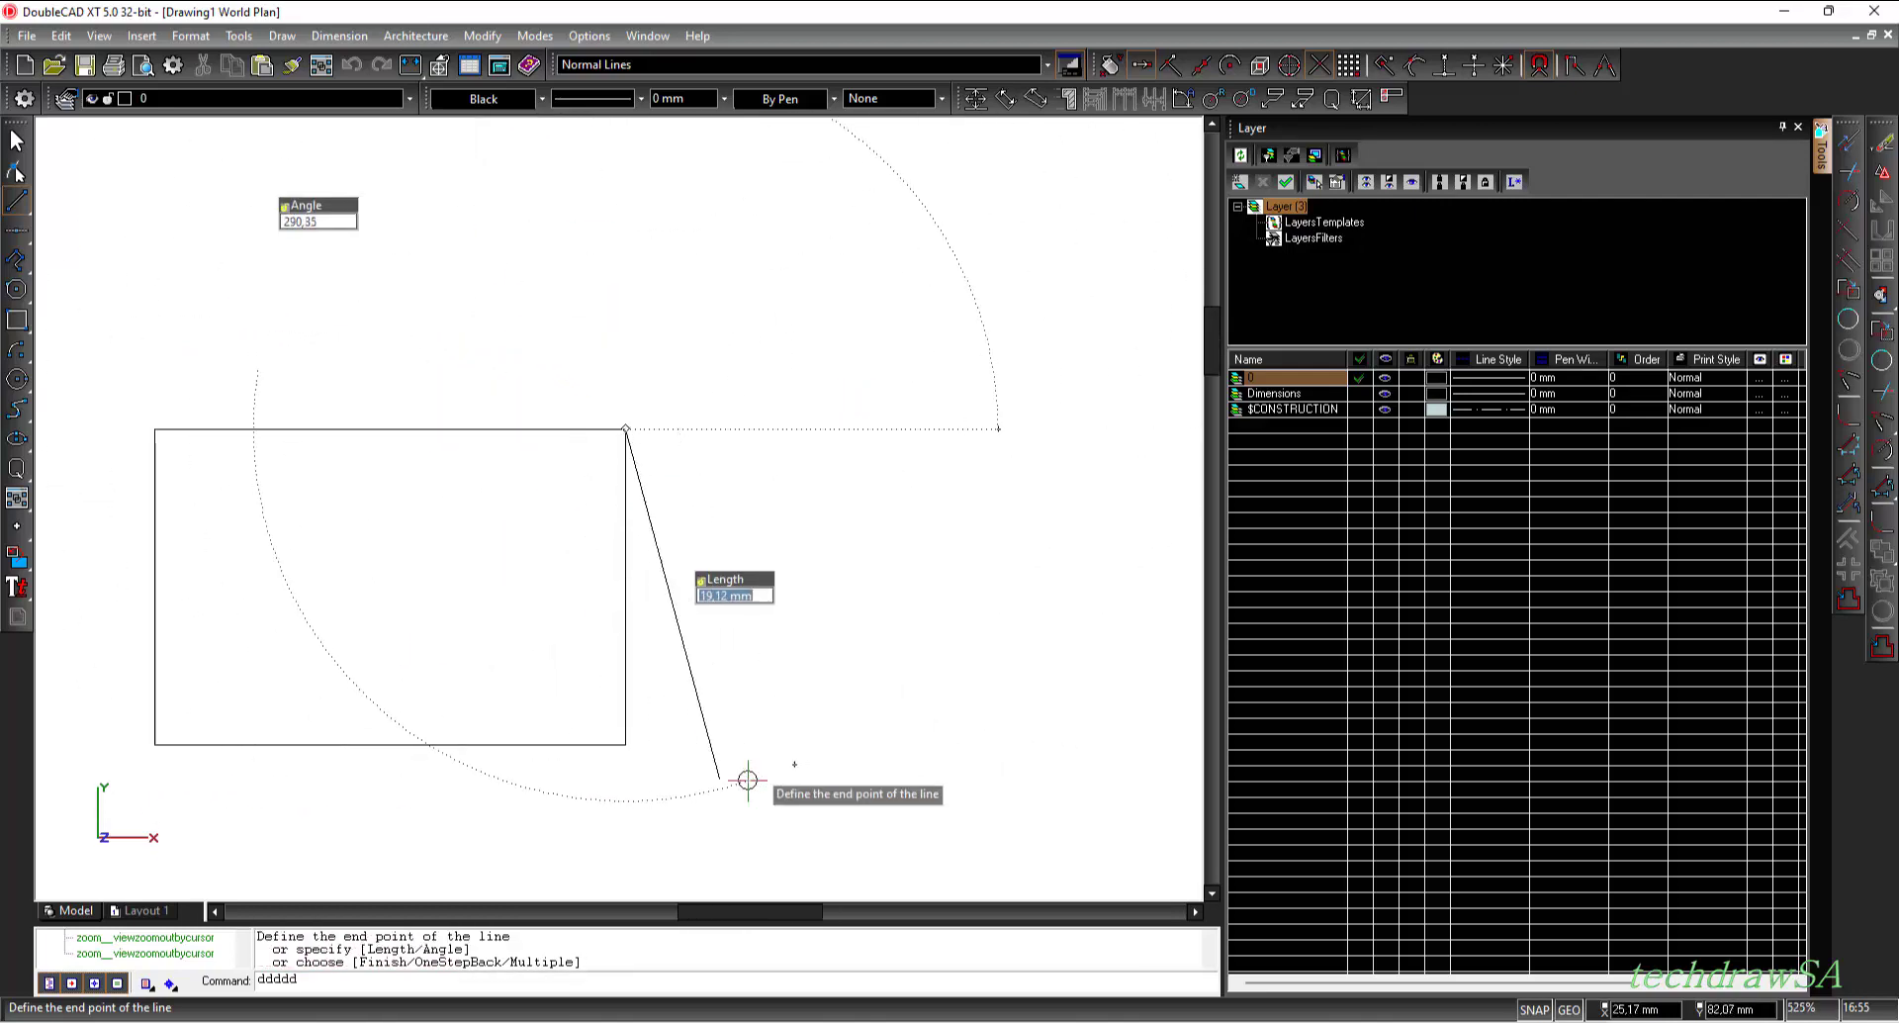
{"action": "scroll", "coordinate": [596, 753], "scroll_direction": "up", "scroll_amount": 1}
{"action": "scroll", "coordinate": [596, 752], "scroll_direction": "up", "scroll_amount": 6}
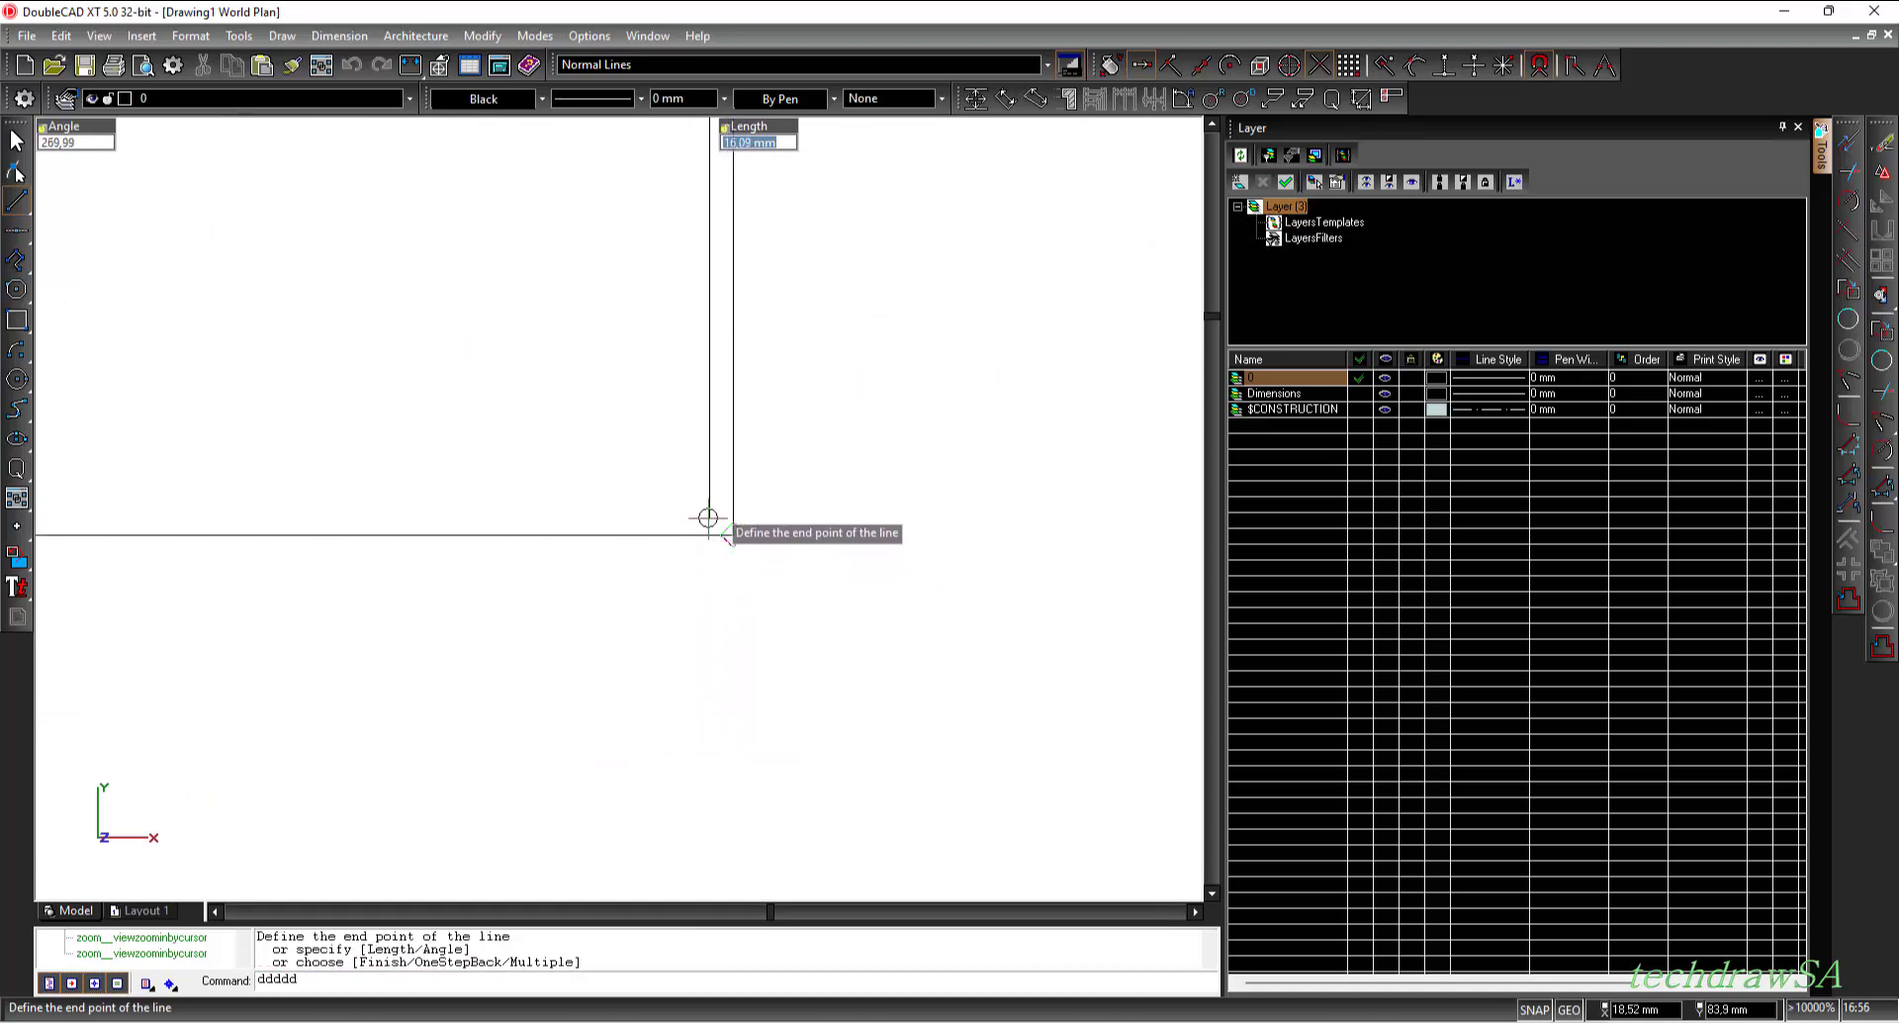
{"action": "scroll", "coordinate": [732, 534], "scroll_direction": "down", "scroll_amount": 3}
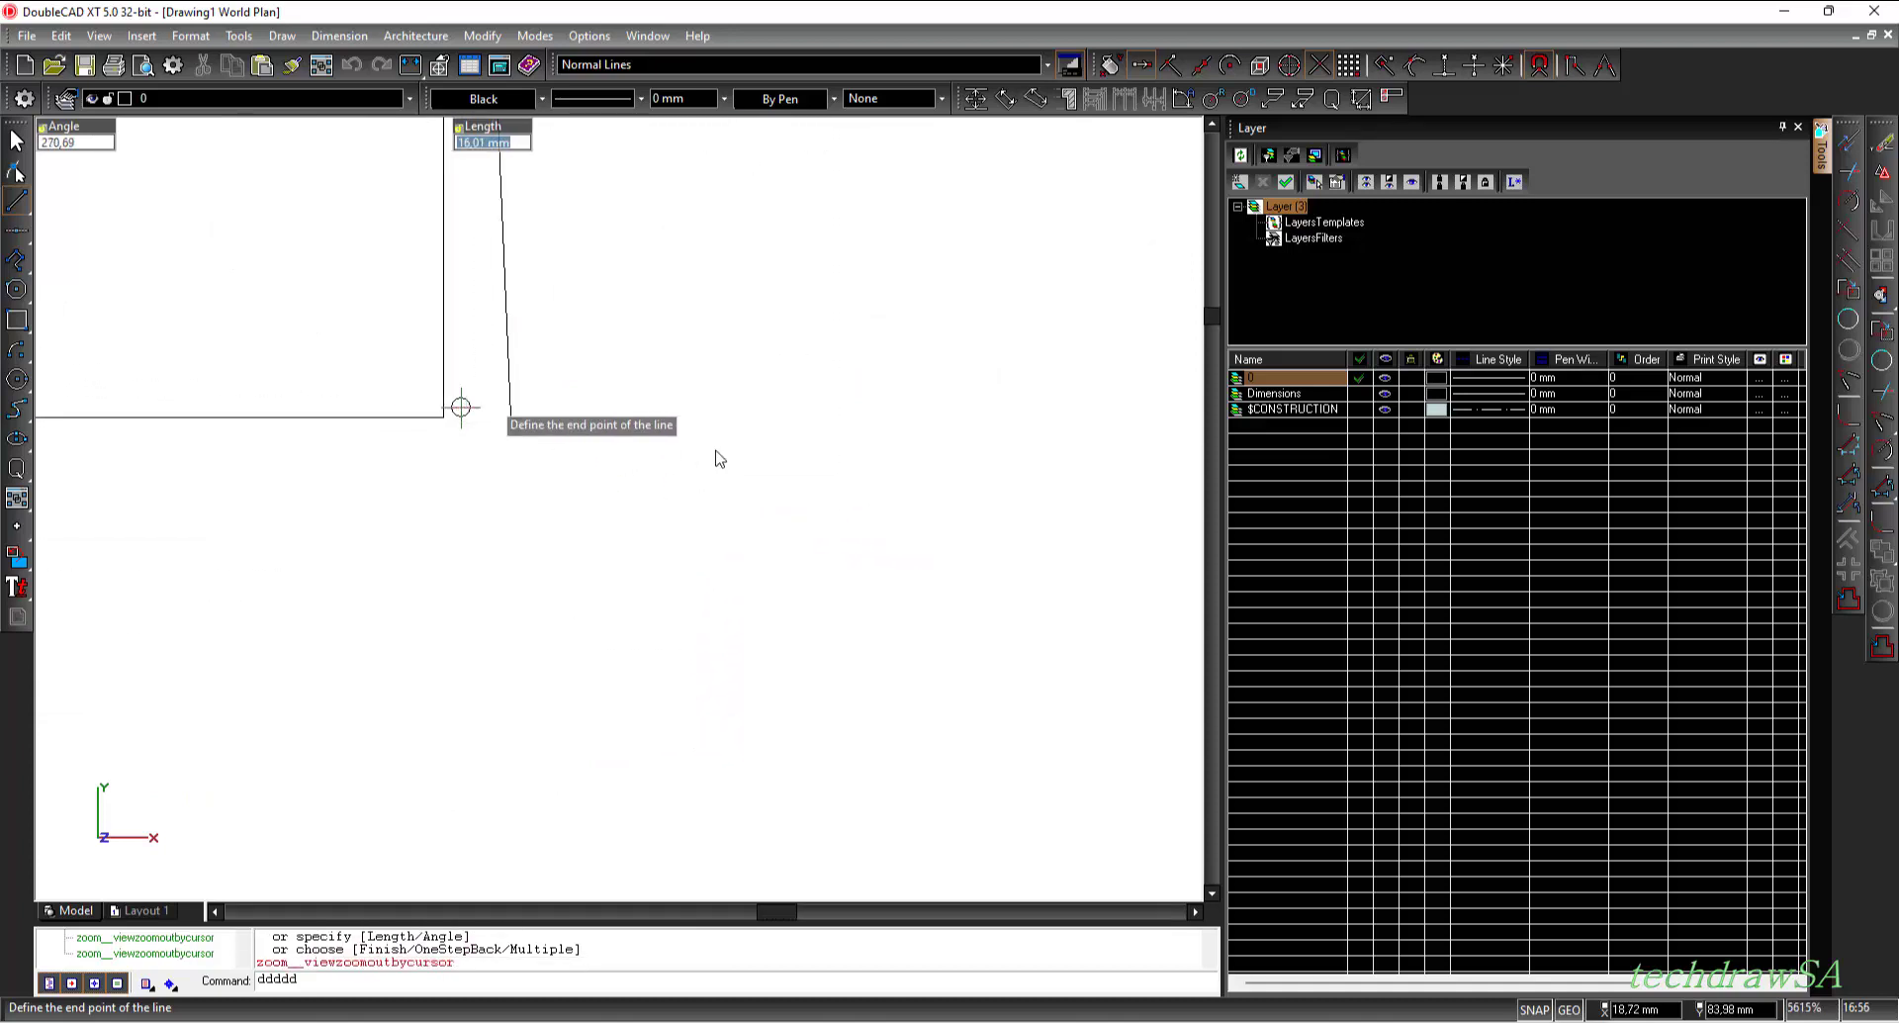
{"action": "scroll", "coordinate": [732, 450], "scroll_direction": "down", "scroll_amount": 3}
{"action": "scroll", "coordinate": [730, 339], "scroll_direction": "up", "scroll_amount": 3}
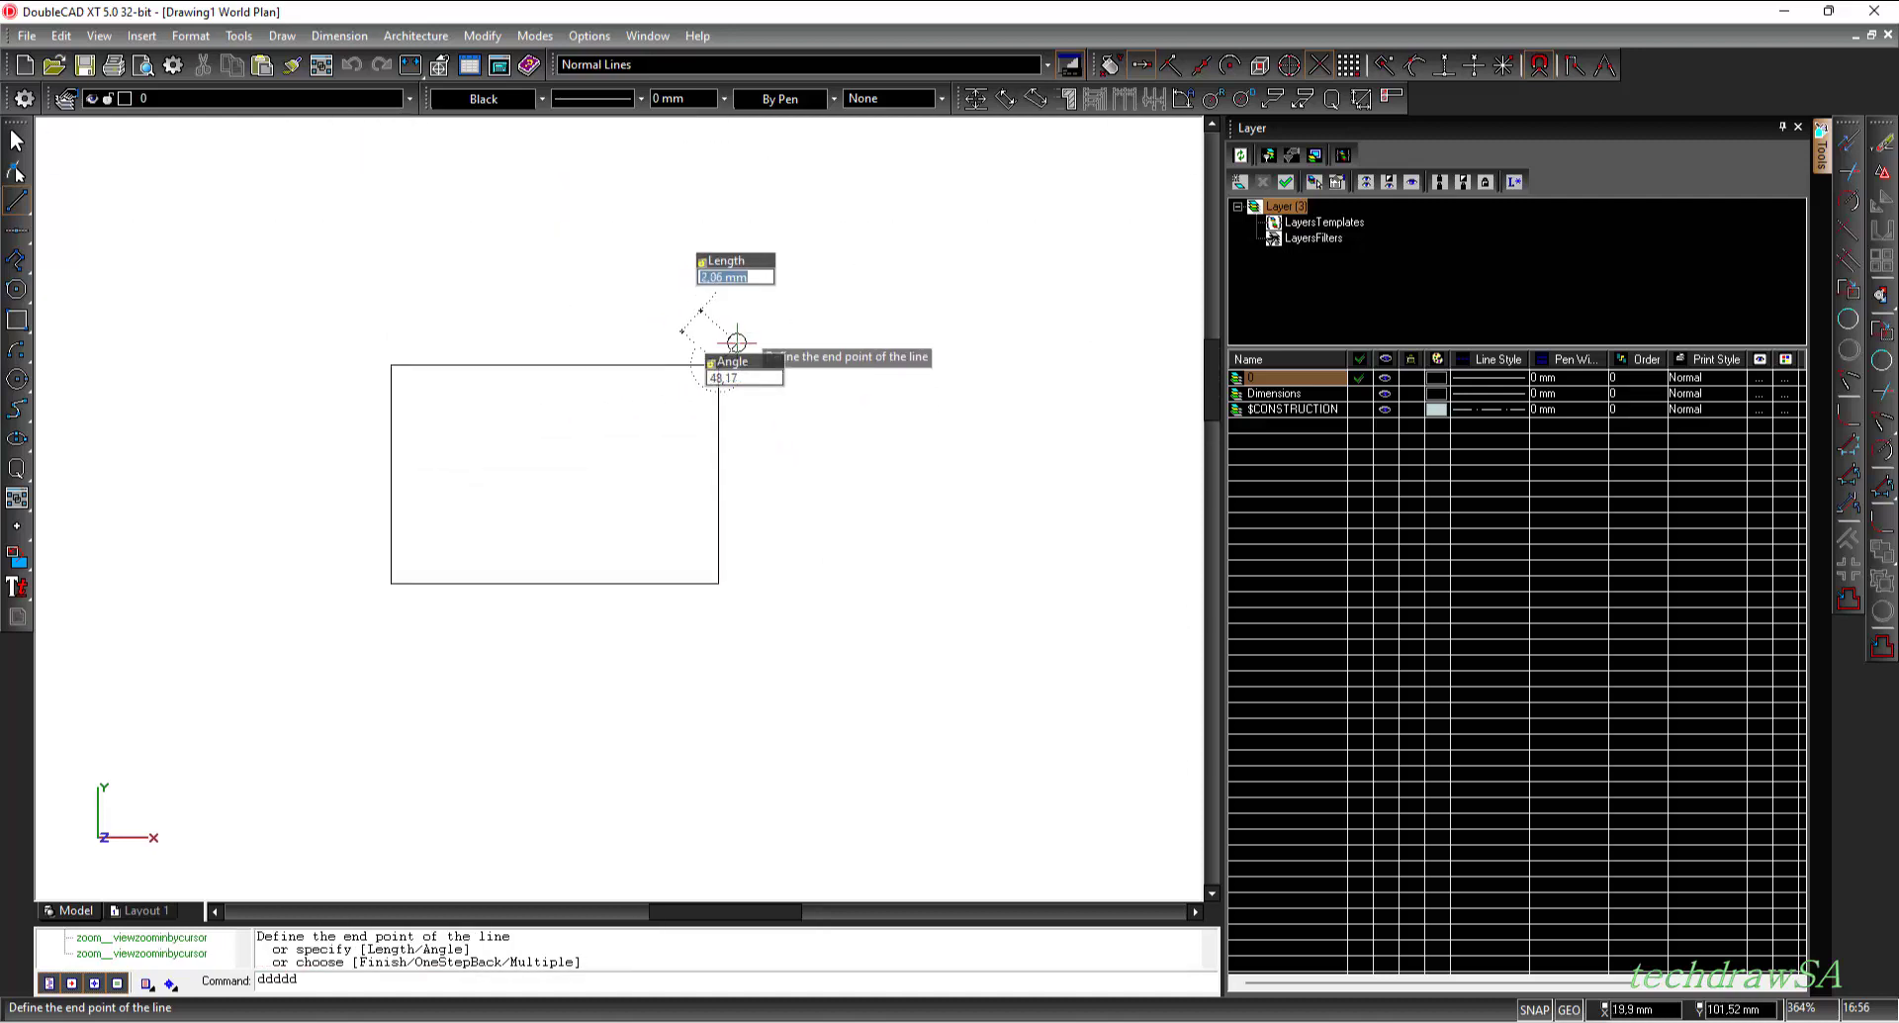
{"action": "key", "text": "ctrl+z"}
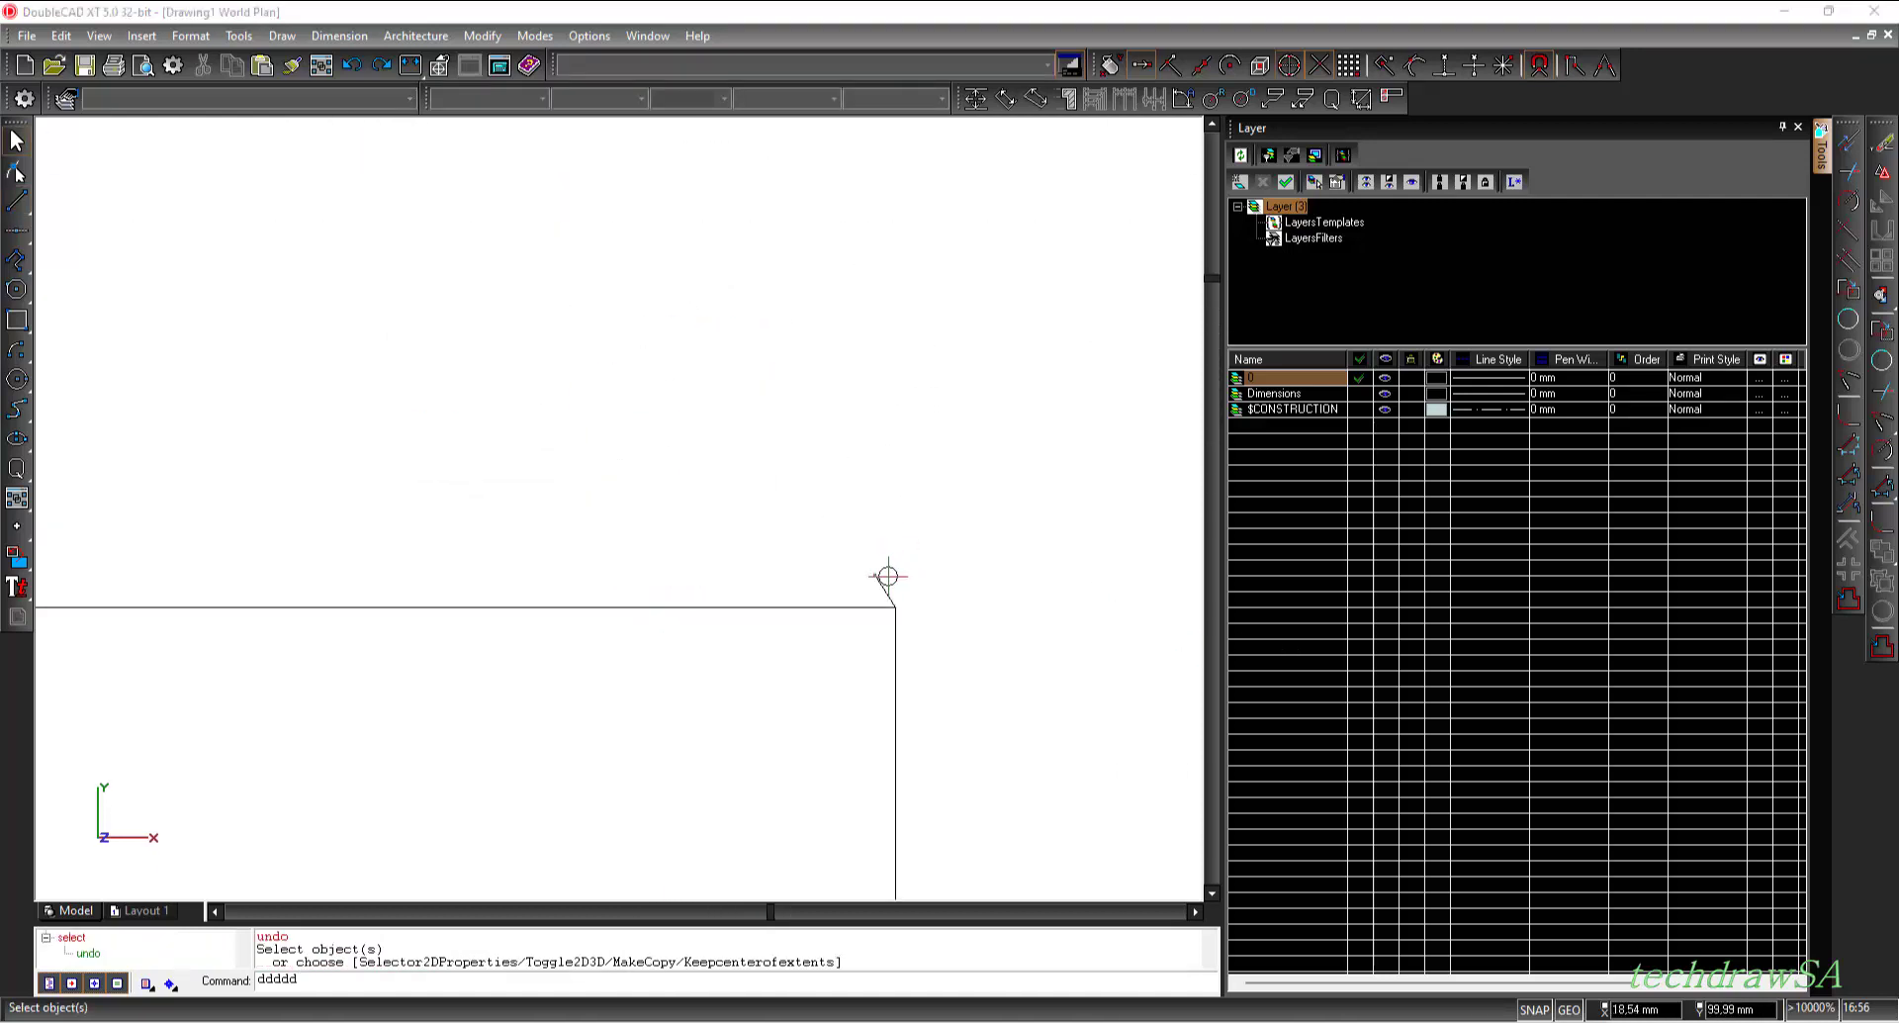
{"action": "scroll", "coordinate": [887, 577], "scroll_direction": "up", "scroll_amount": 2}
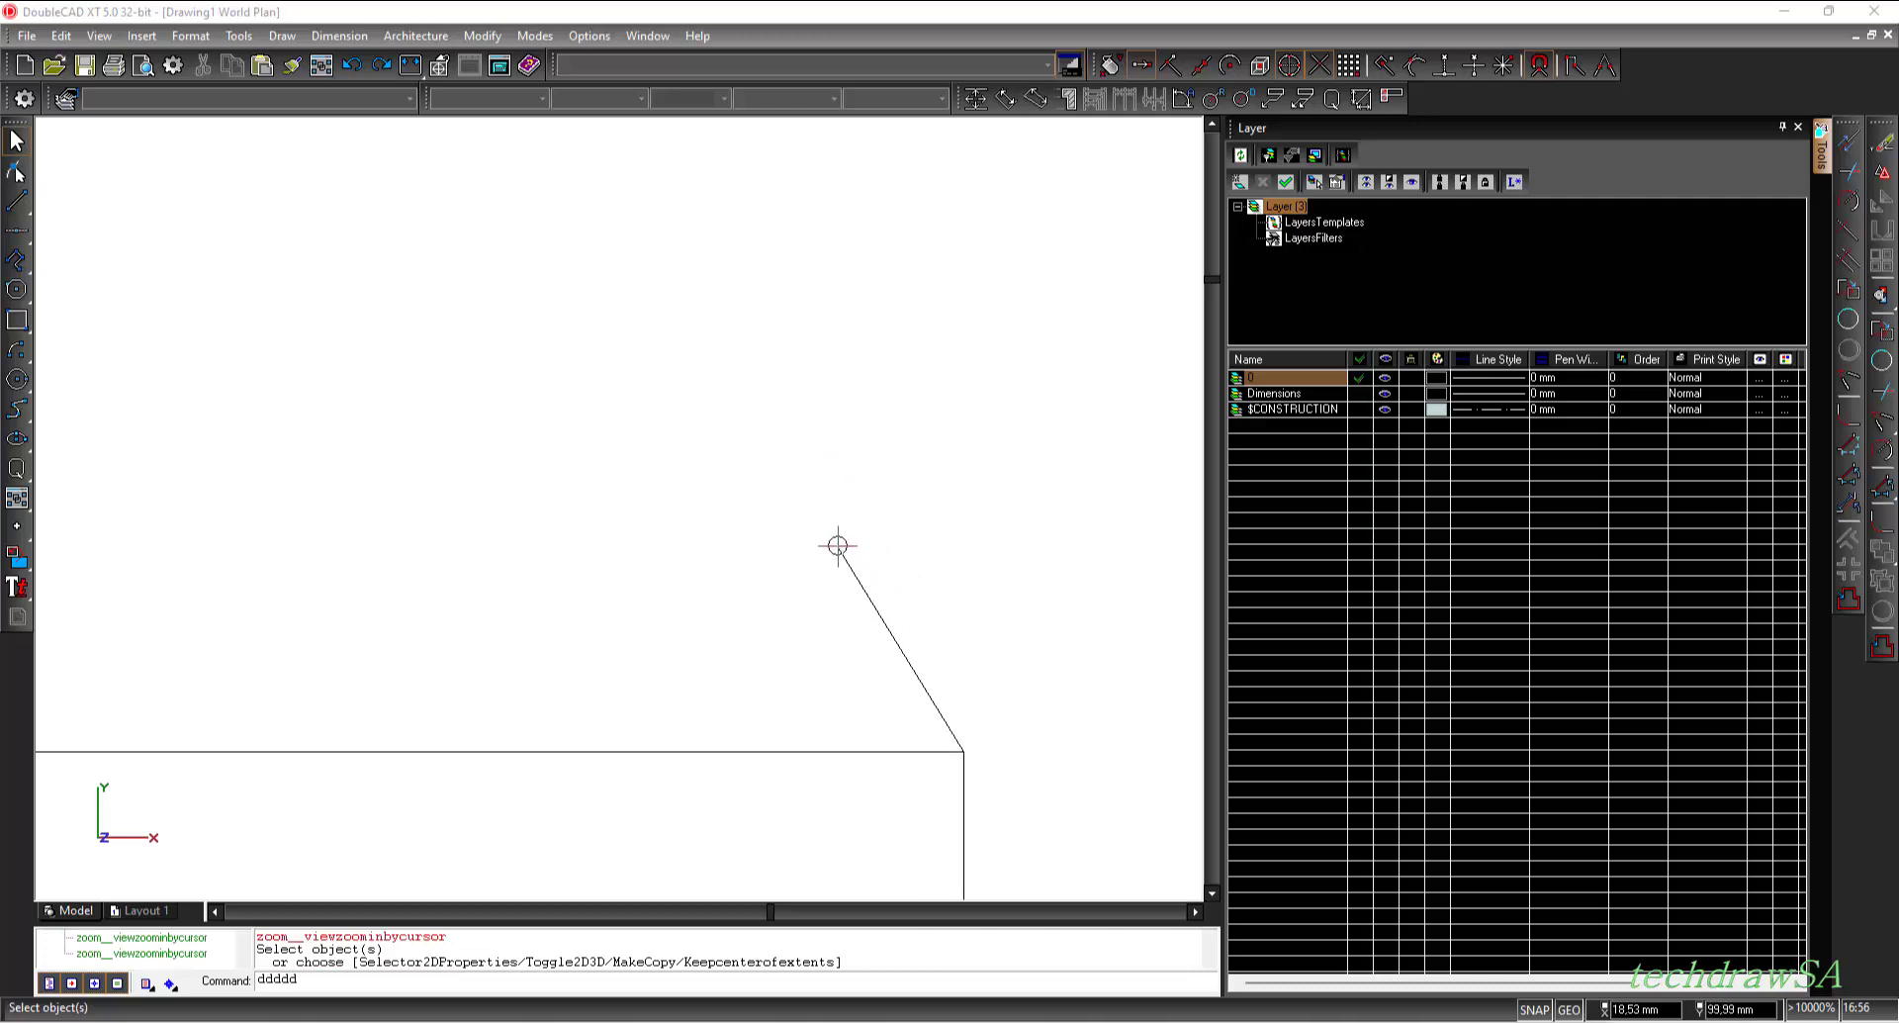
{"action": "scroll", "coordinate": [819, 530], "scroll_direction": "down", "scroll_amount": 2}
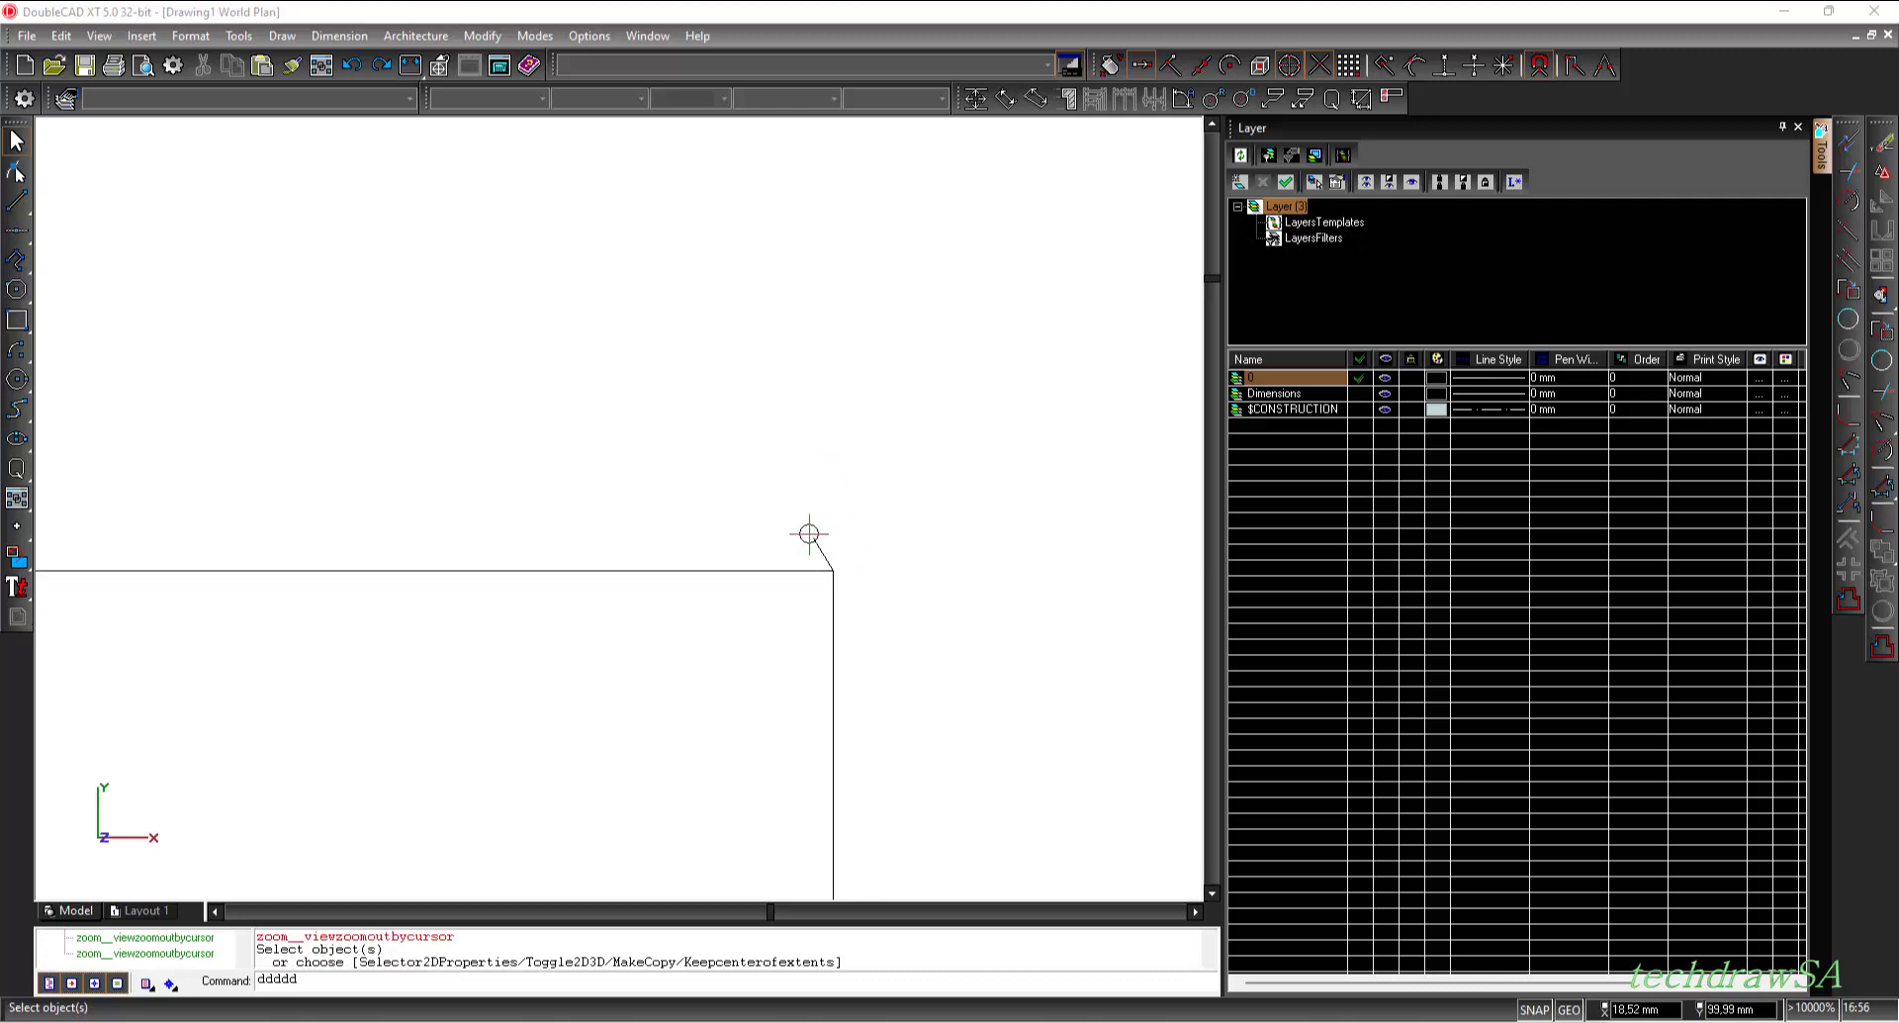
- Draw a circle by centre and radius above the rectangle, up and to the left of the short line
{"action": "left_click", "coordinate": [16, 379]}
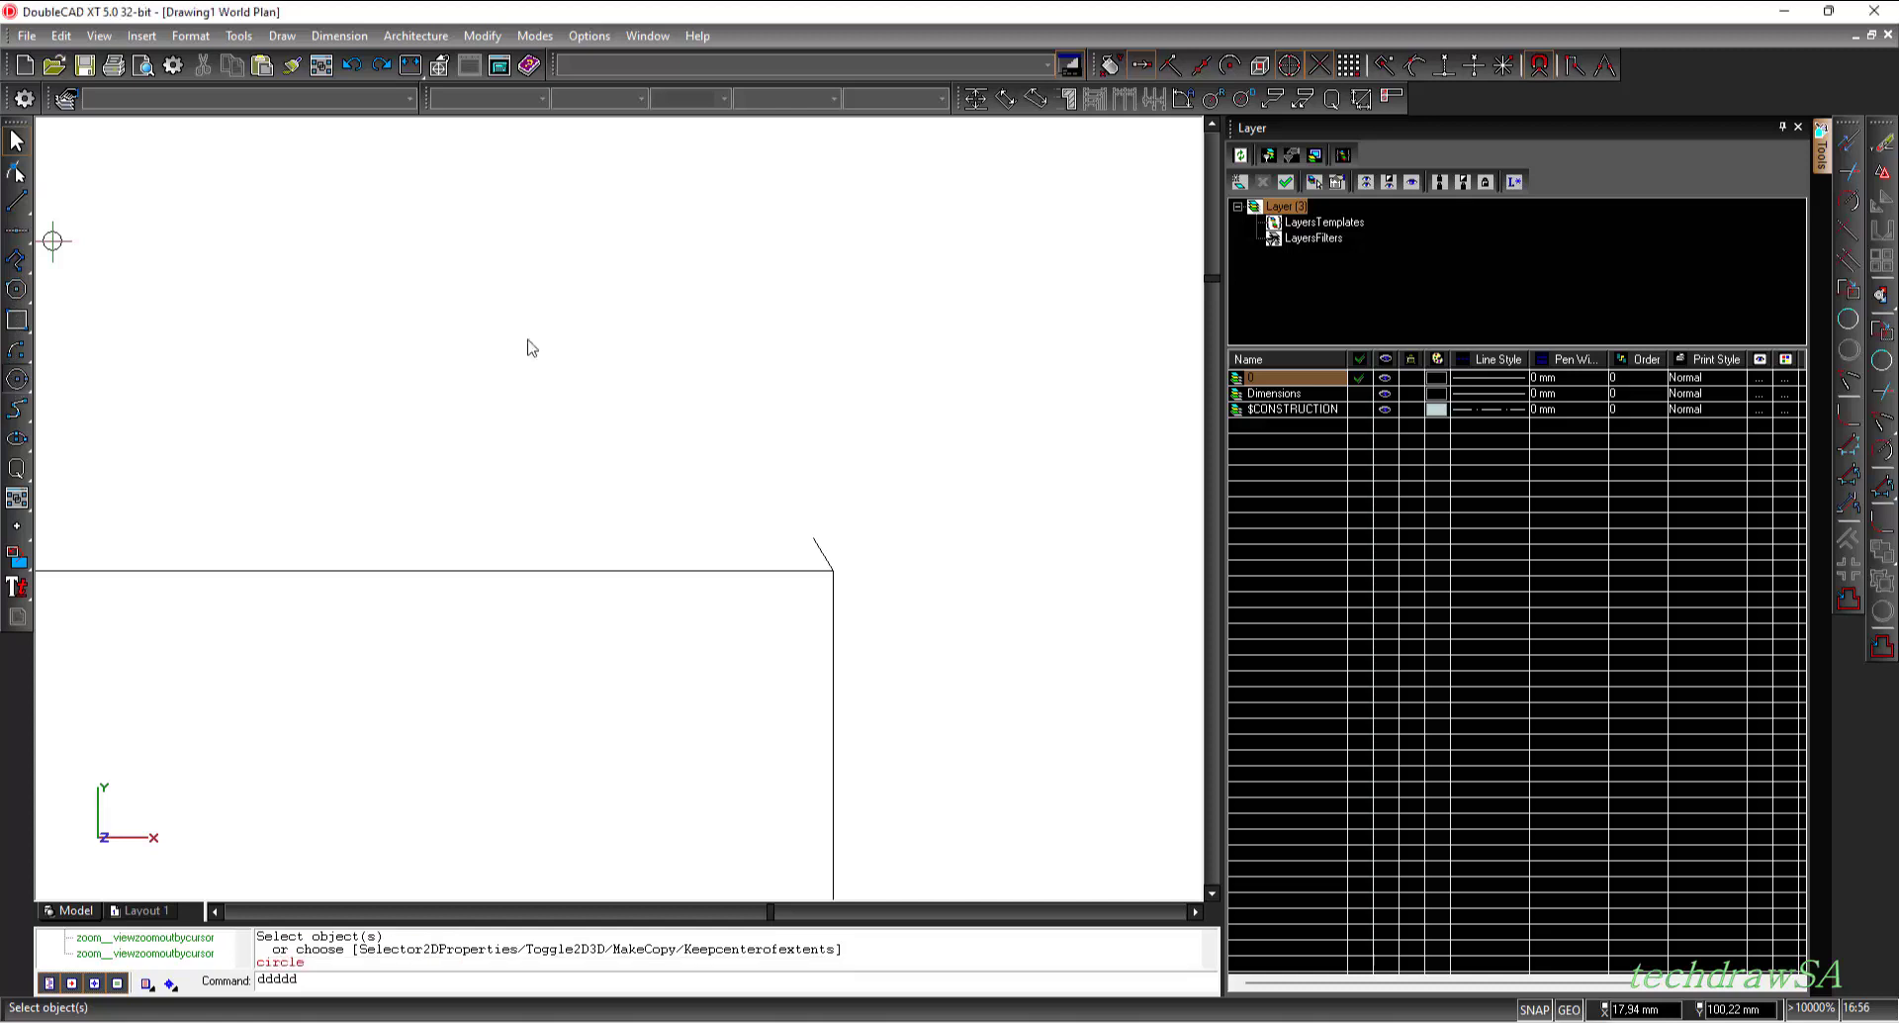
{"action": "left_click", "coordinate": [628, 287]}
{"action": "left_click", "coordinate": [725, 349]}
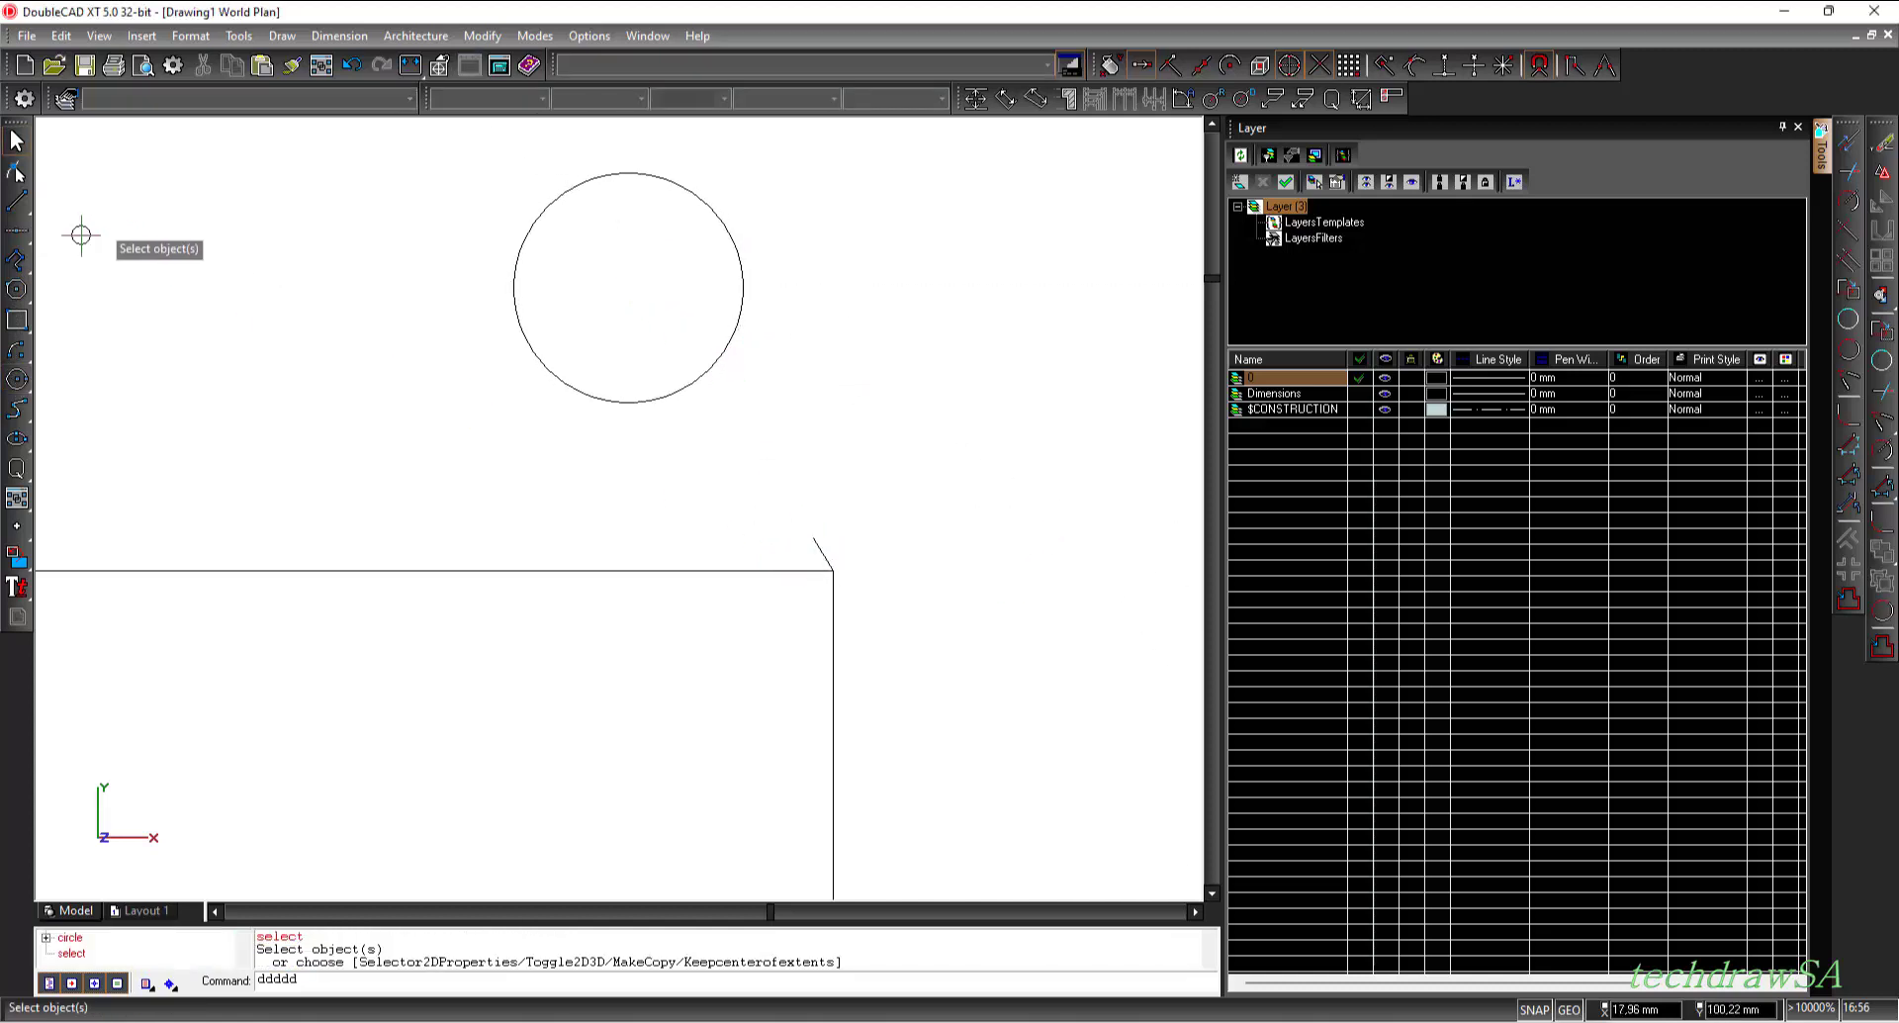
- Draw a line from the short line's upper end to the circle's lower quadrant point using the endpoint and quadrant snaps
{"action": "left_click", "coordinate": [16, 201]}
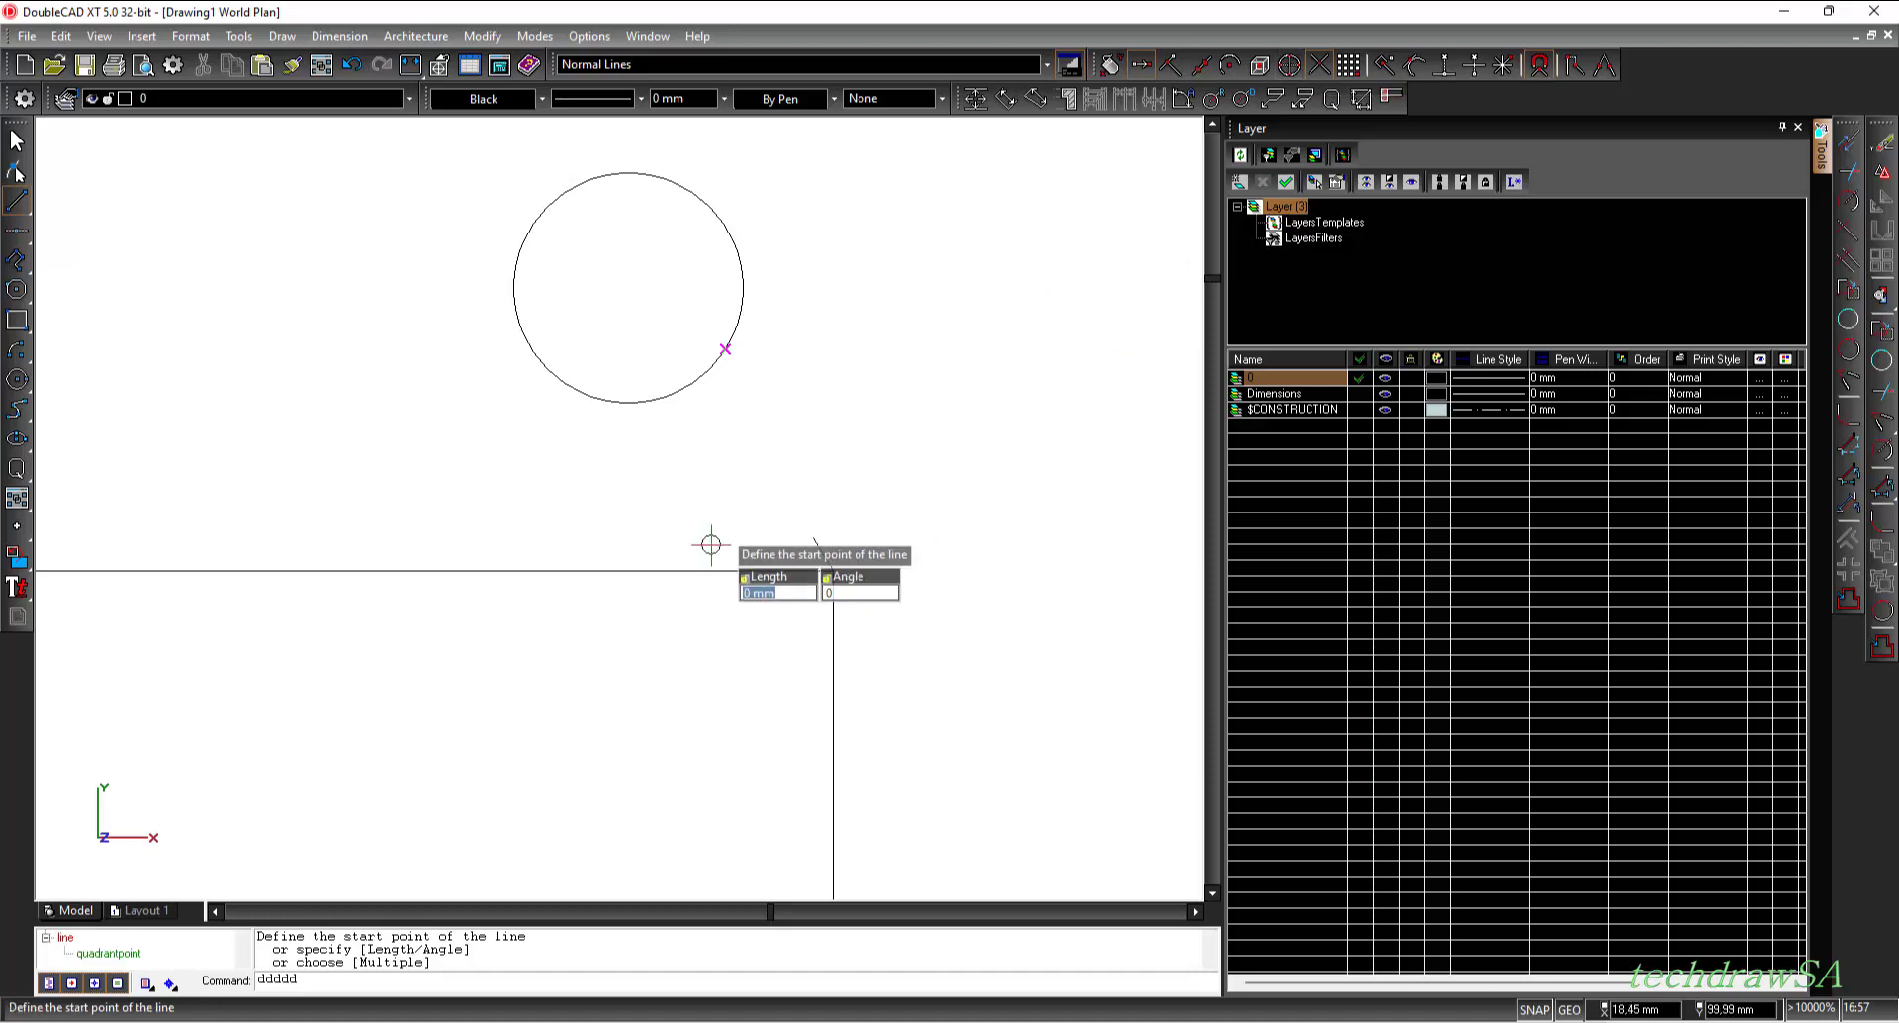
{"action": "scroll", "coordinate": [817, 534], "scroll_direction": "up", "scroll_amount": 2}
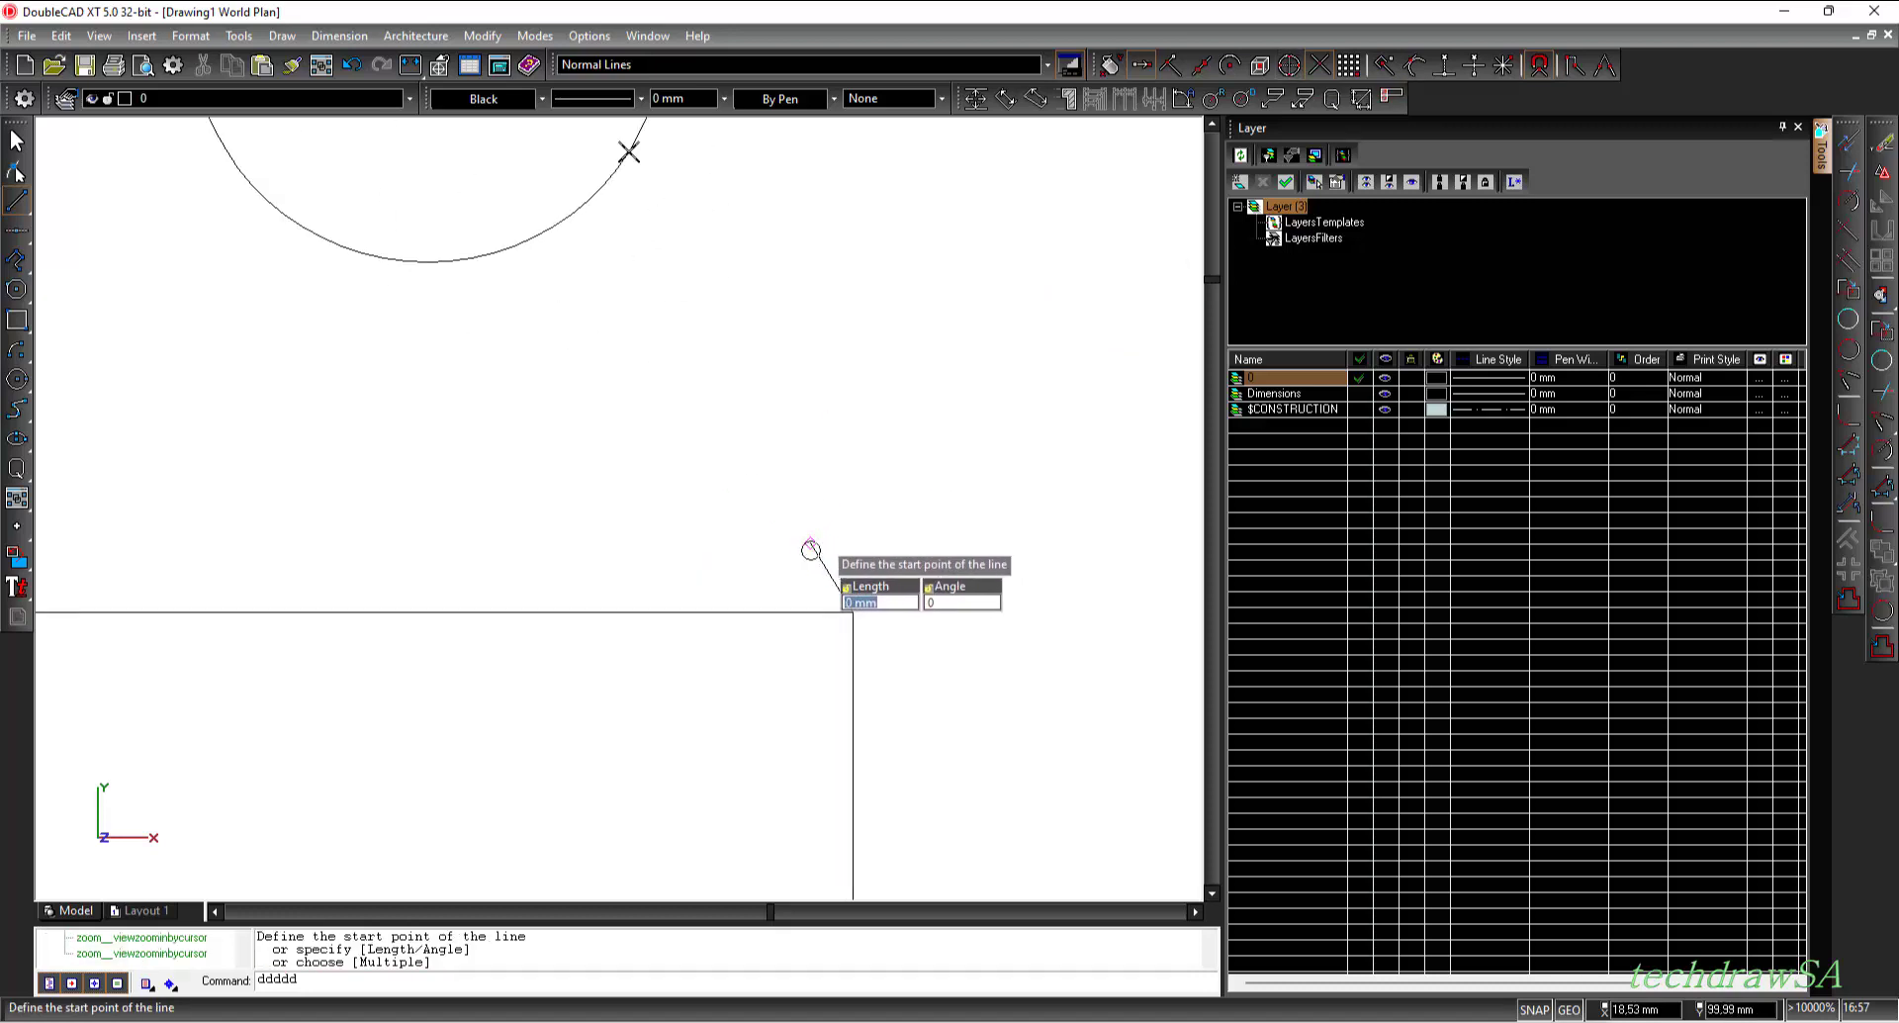
{"action": "left_click", "coordinate": [1143, 65]}
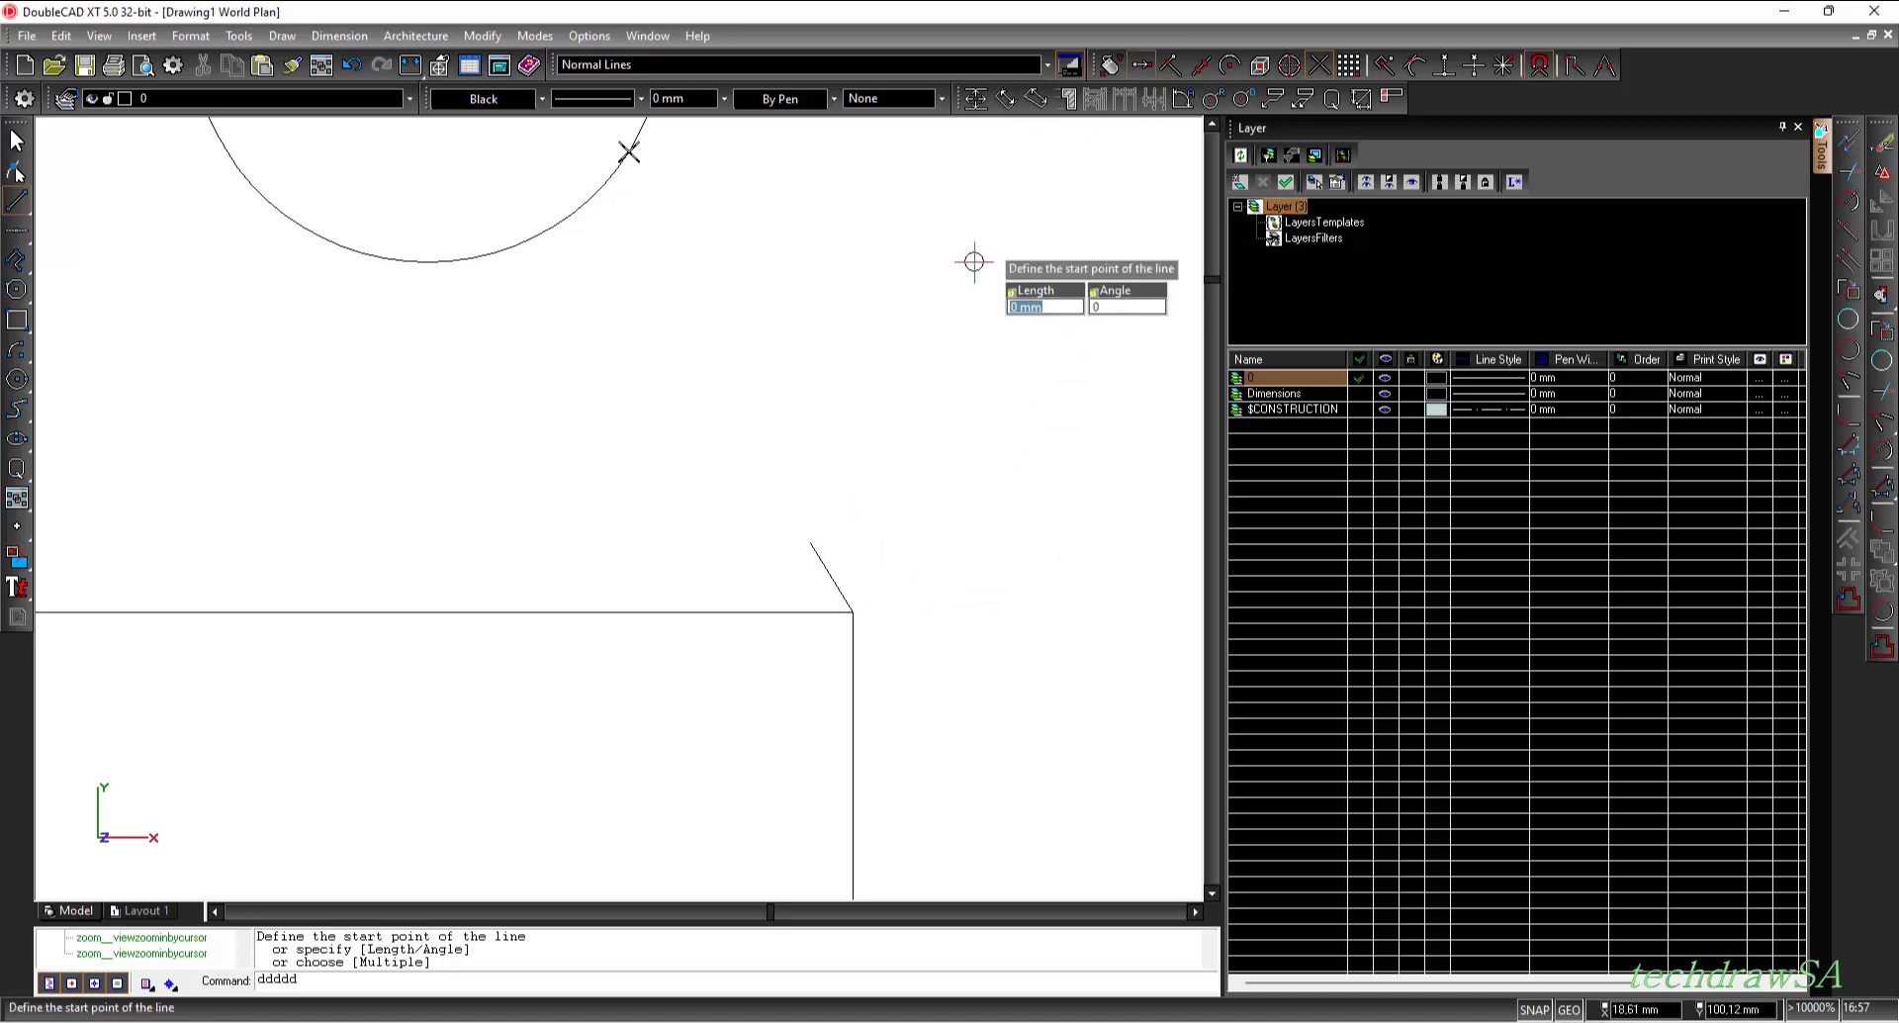
{"action": "left_click", "coordinate": [811, 541]}
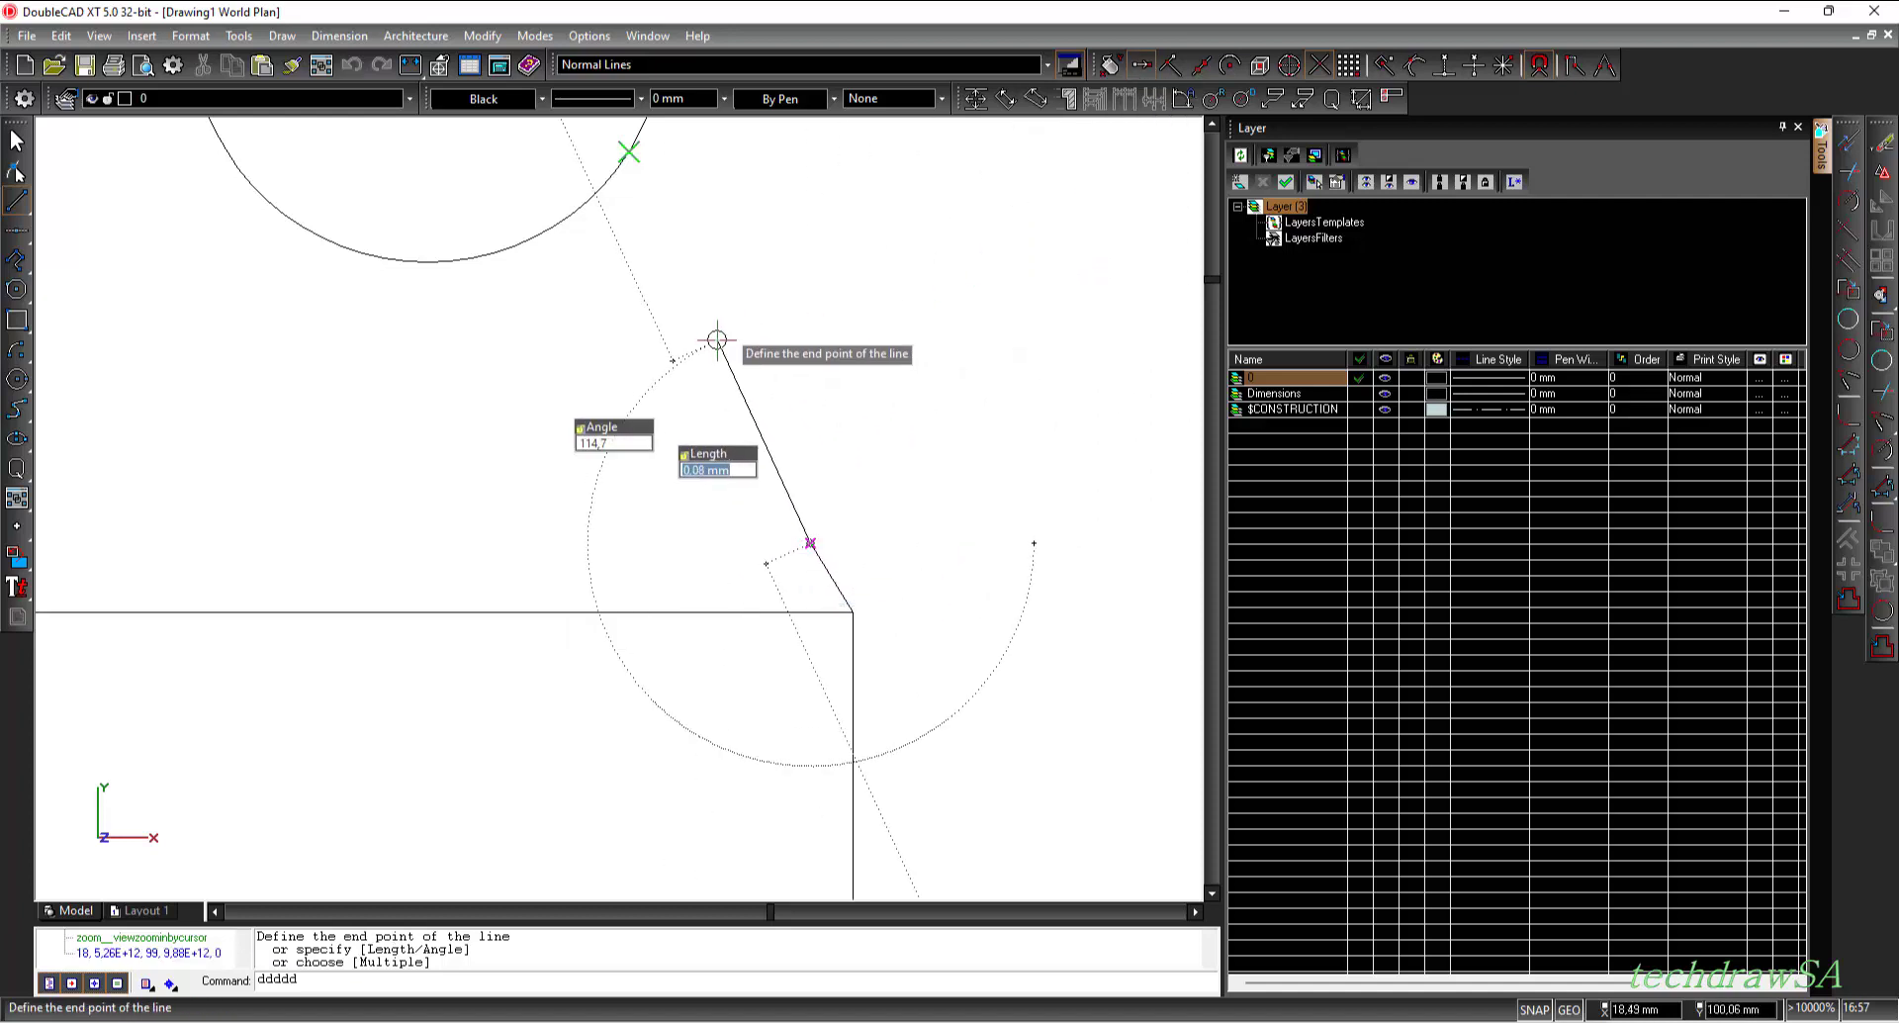
{"action": "scroll", "coordinate": [711, 310], "scroll_direction": "down", "scroll_amount": 6}
{"action": "scroll", "coordinate": [707, 189], "scroll_direction": "up", "scroll_amount": 4}
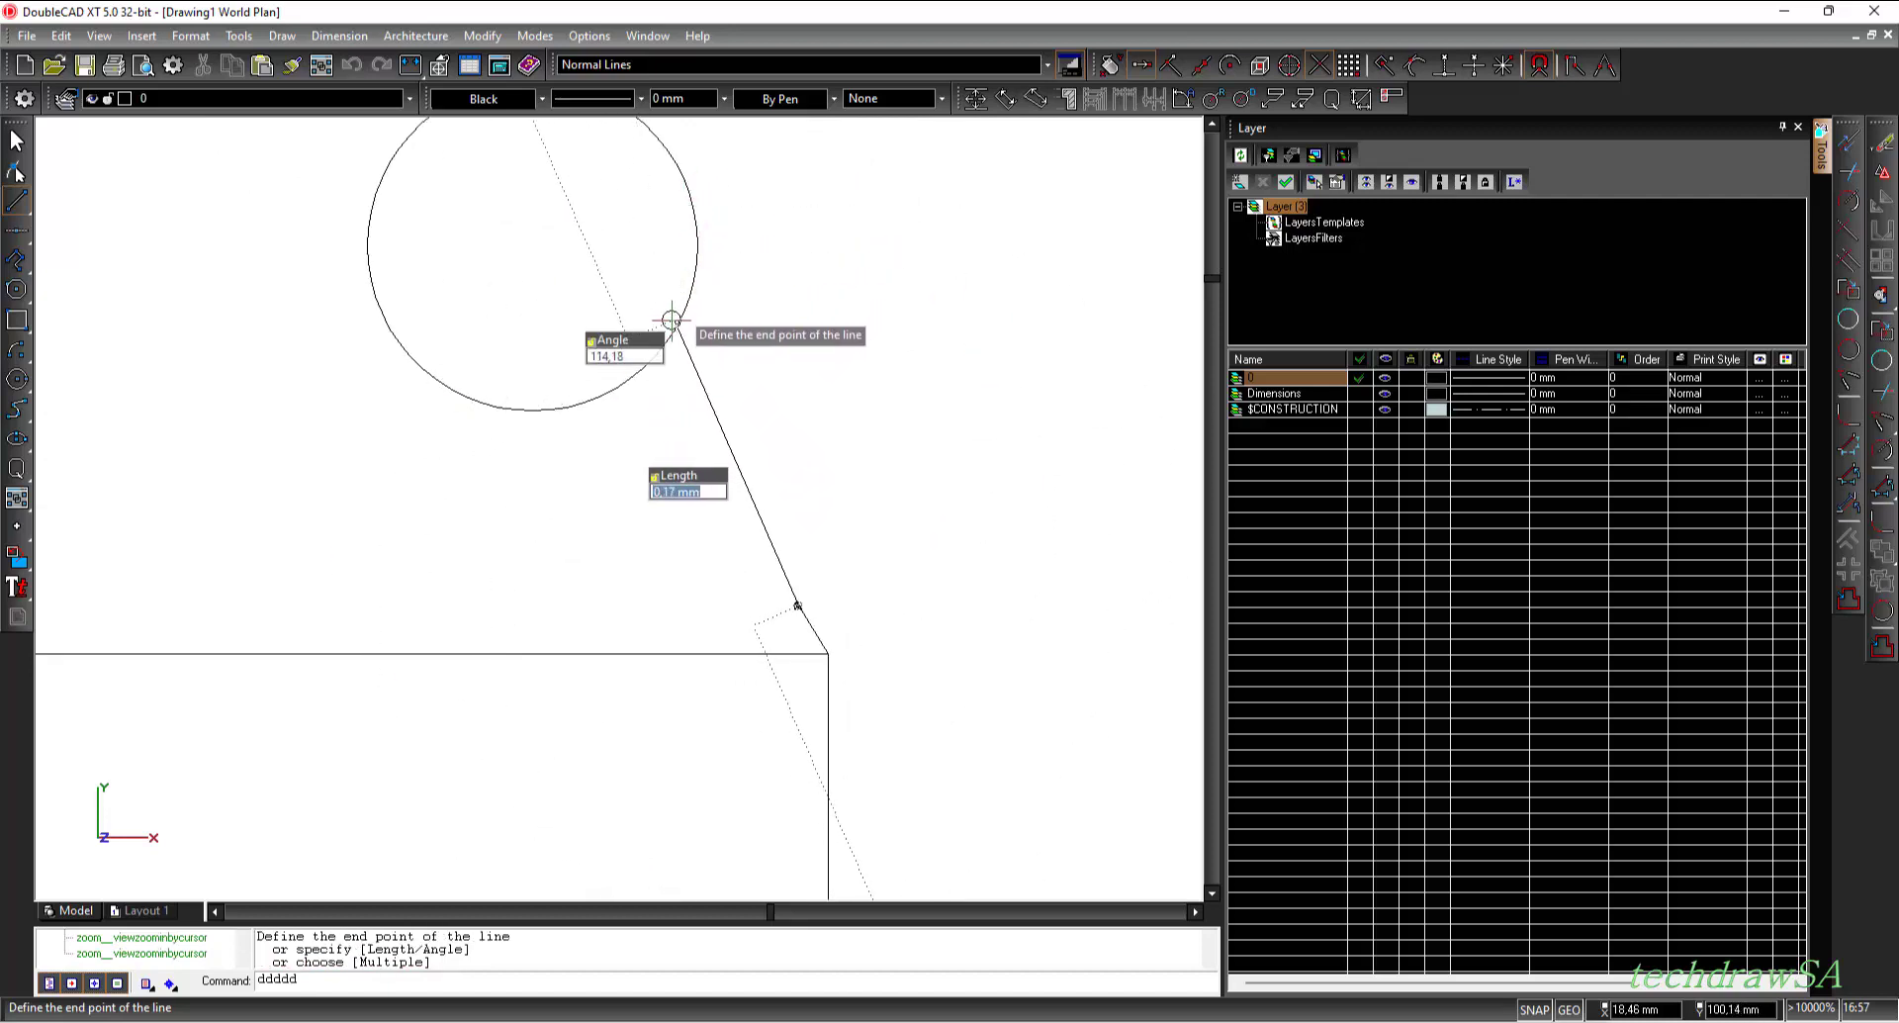
{"action": "left_click", "coordinate": [1291, 67]}
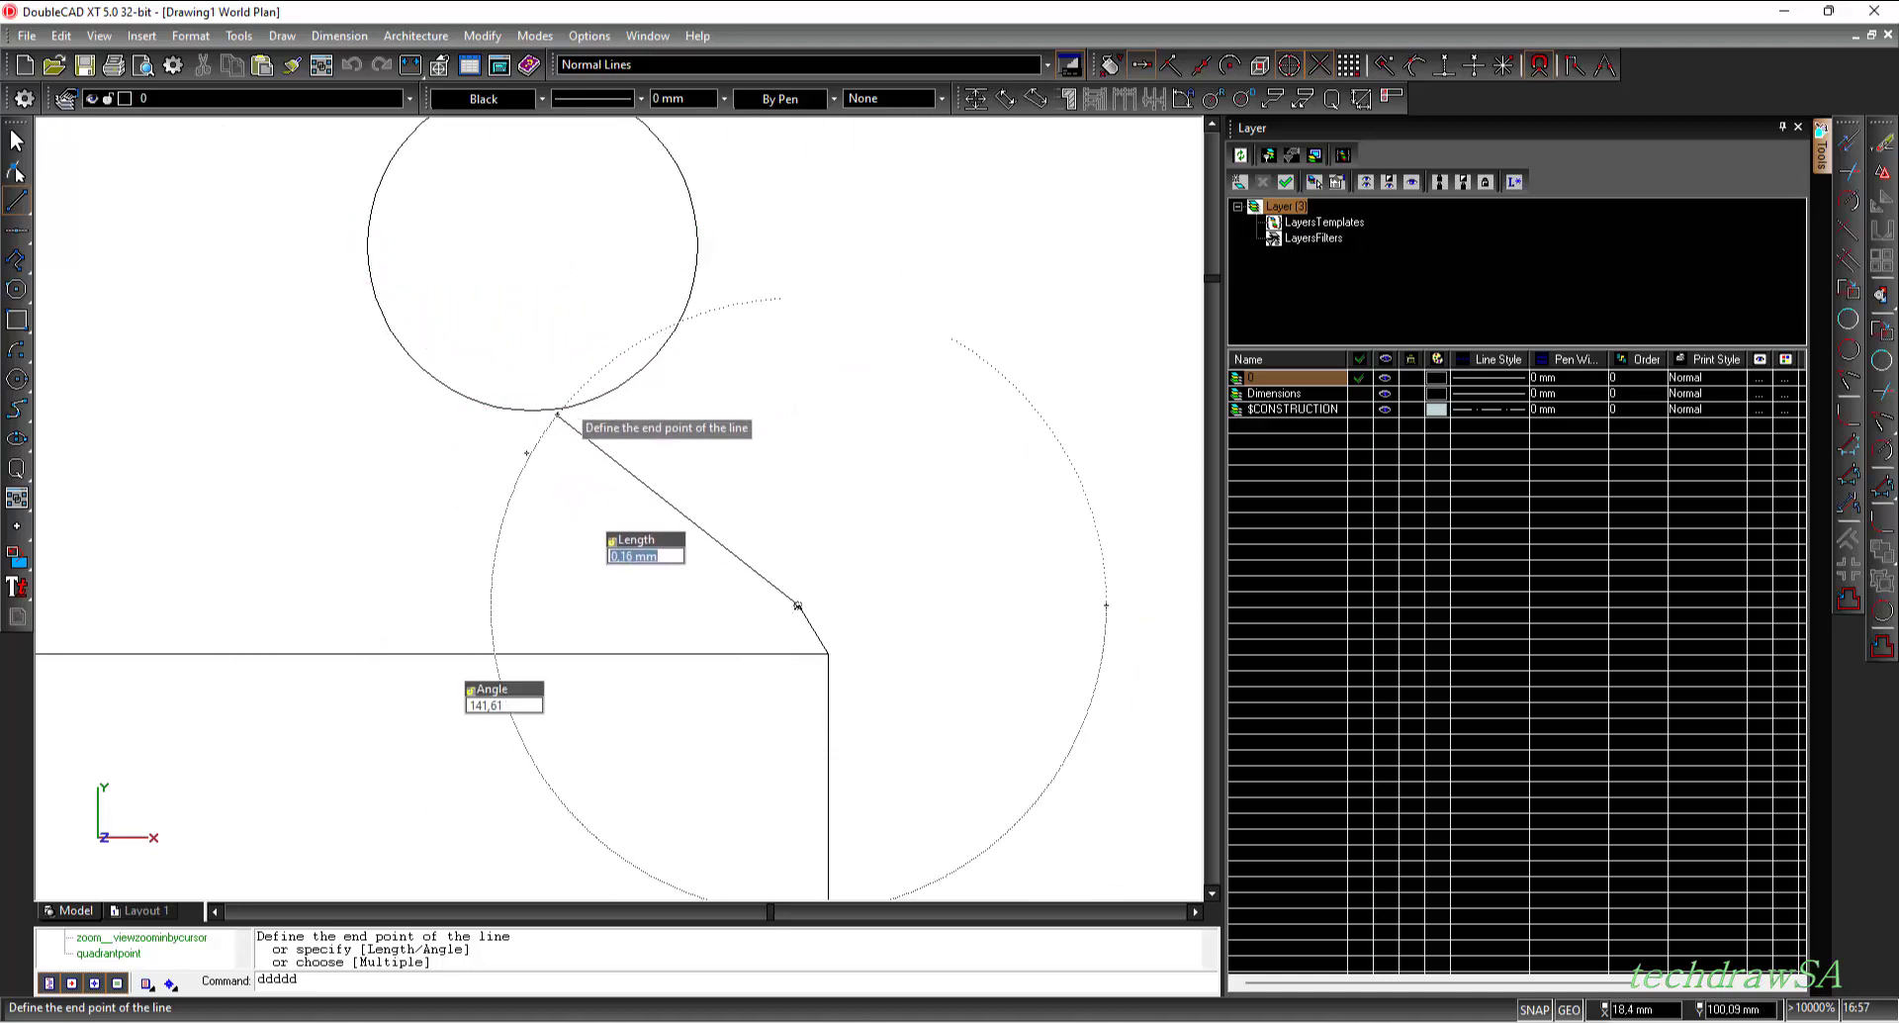
{"action": "left_click", "coordinate": [535, 408]}
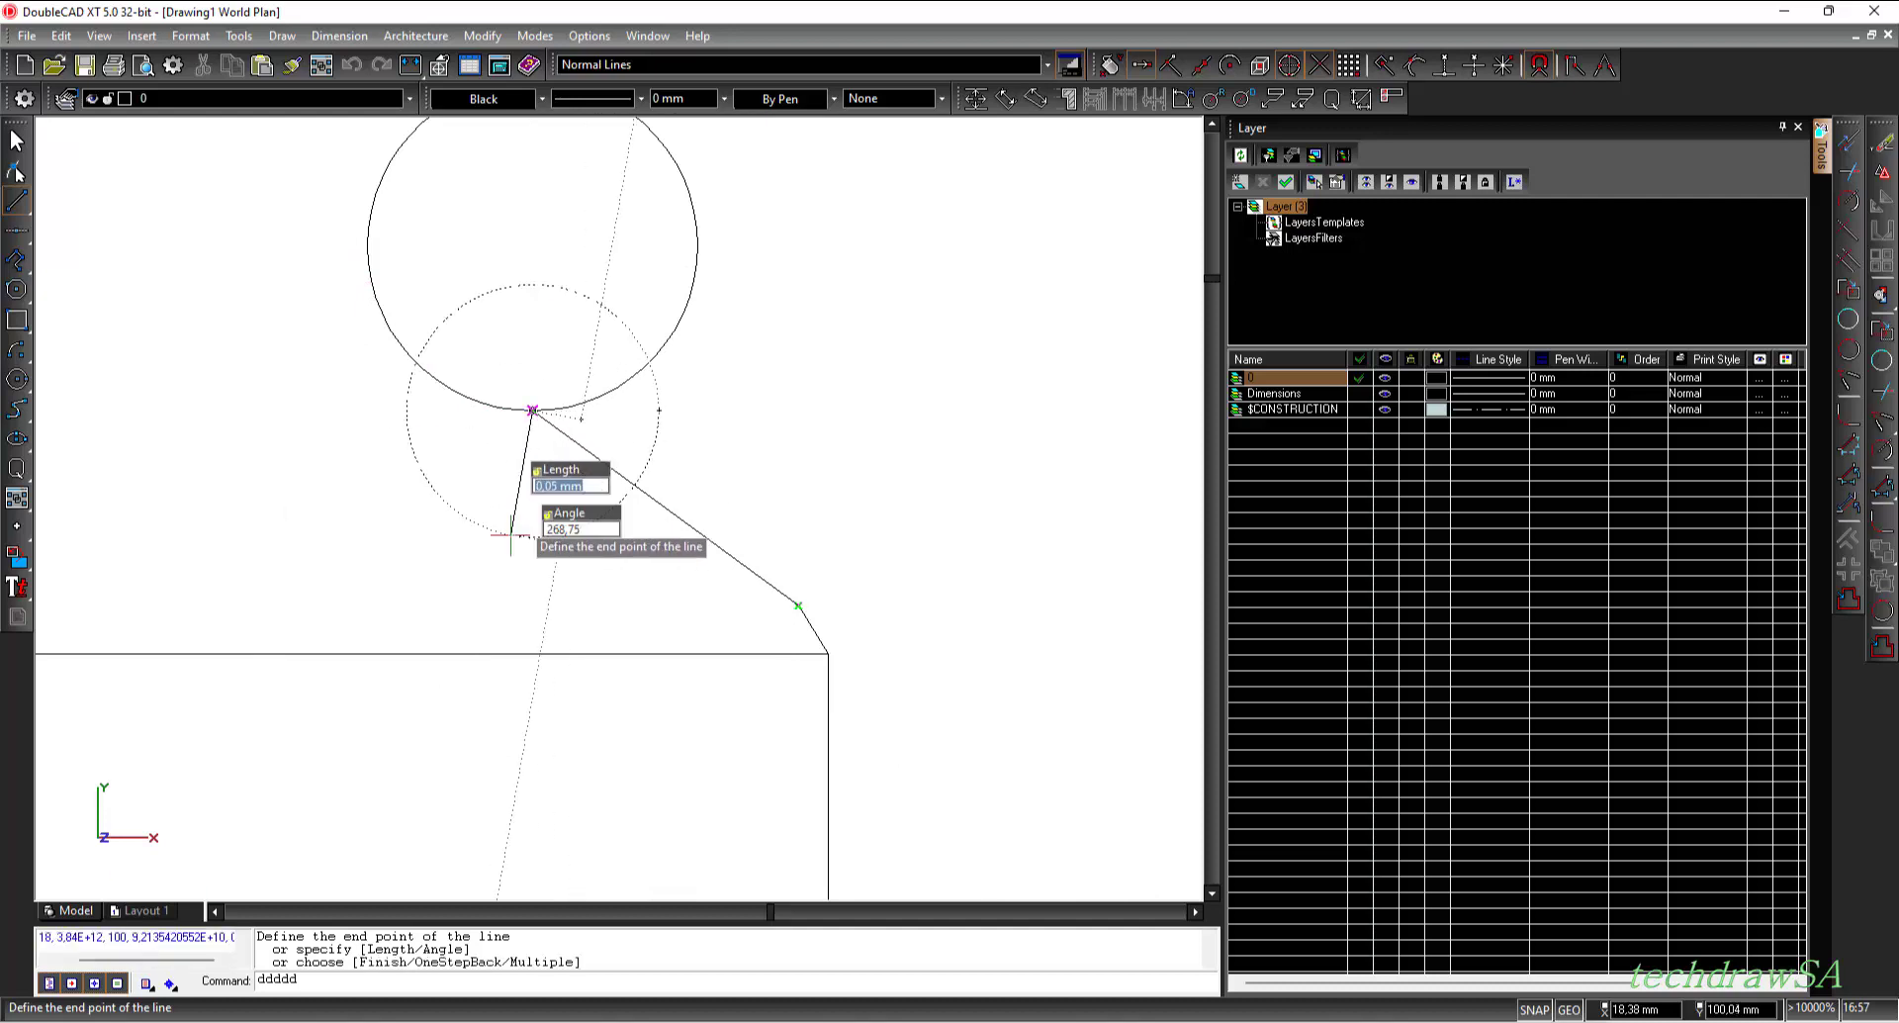
{"action": "key", "text": "Escape"}
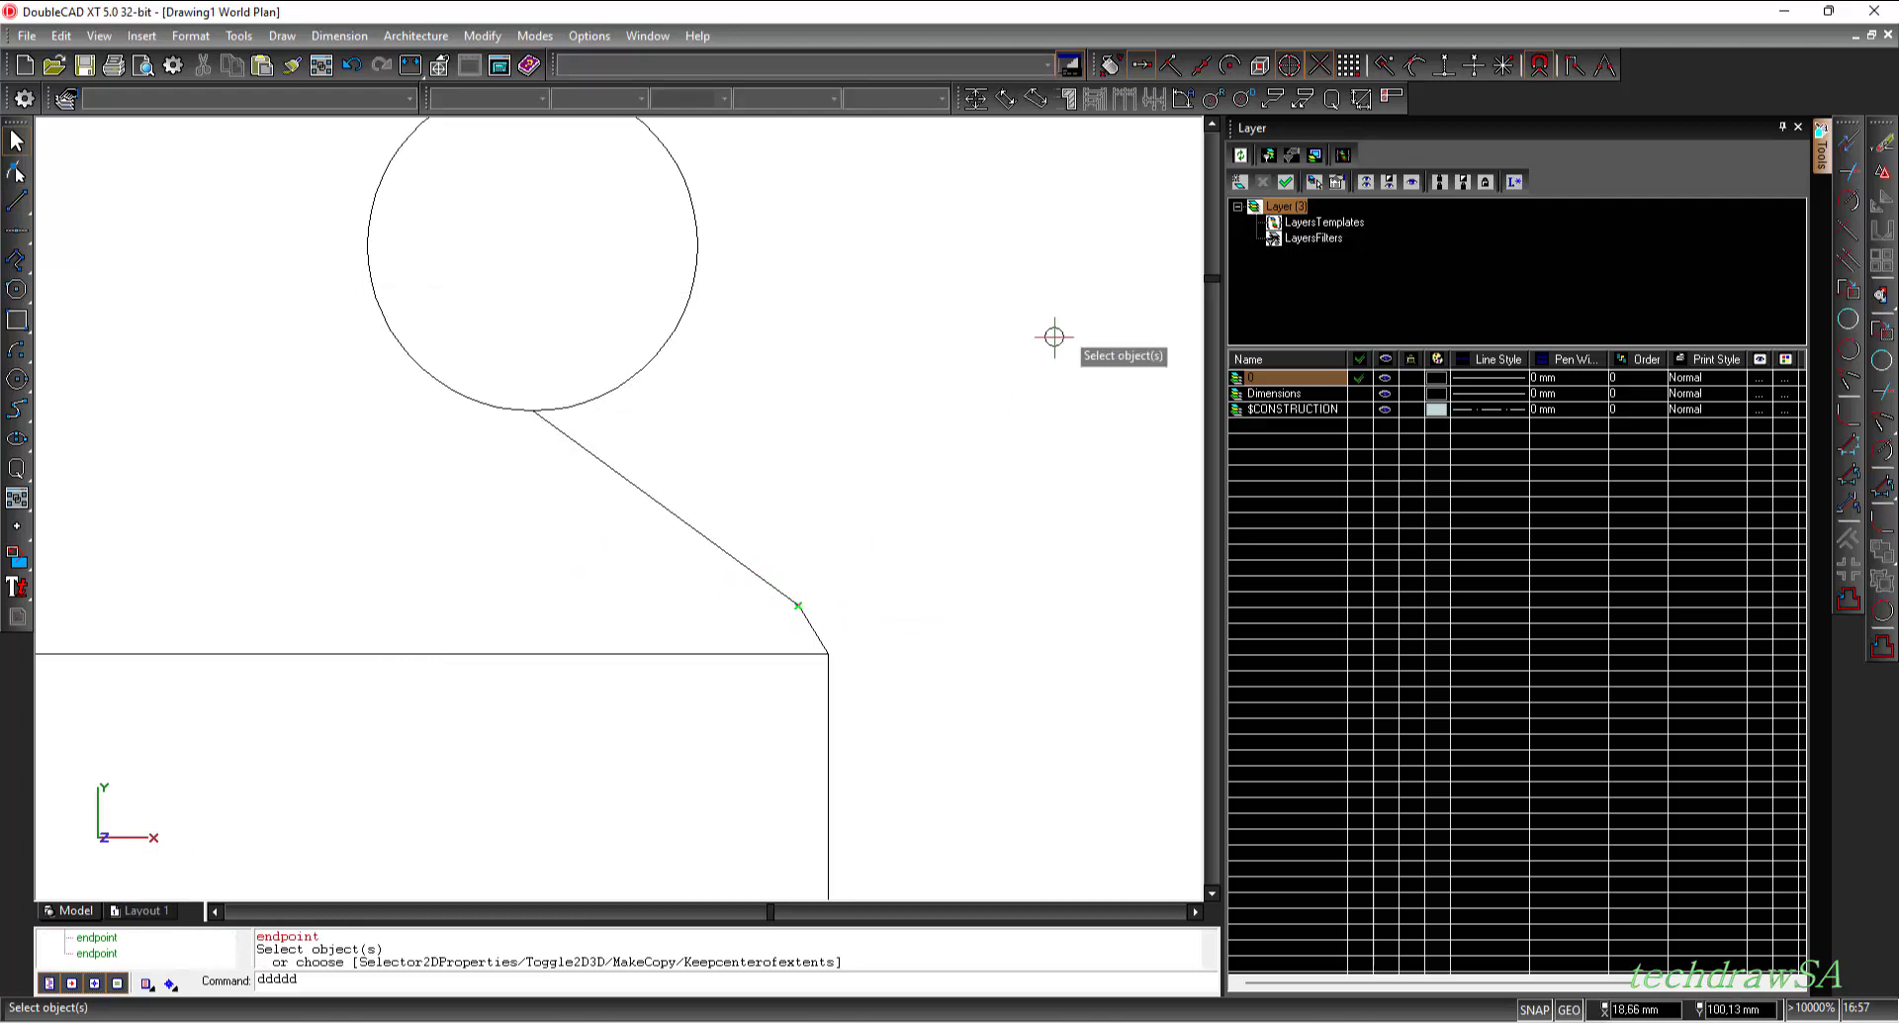
- Draw another line from the short line's upper end to the circle's right quadrant point using the endpoint and quadrant snaps
{"action": "left_click", "coordinate": [1142, 67]}
{"action": "scroll", "coordinate": [800, 605], "scroll_direction": "up", "scroll_amount": 2}
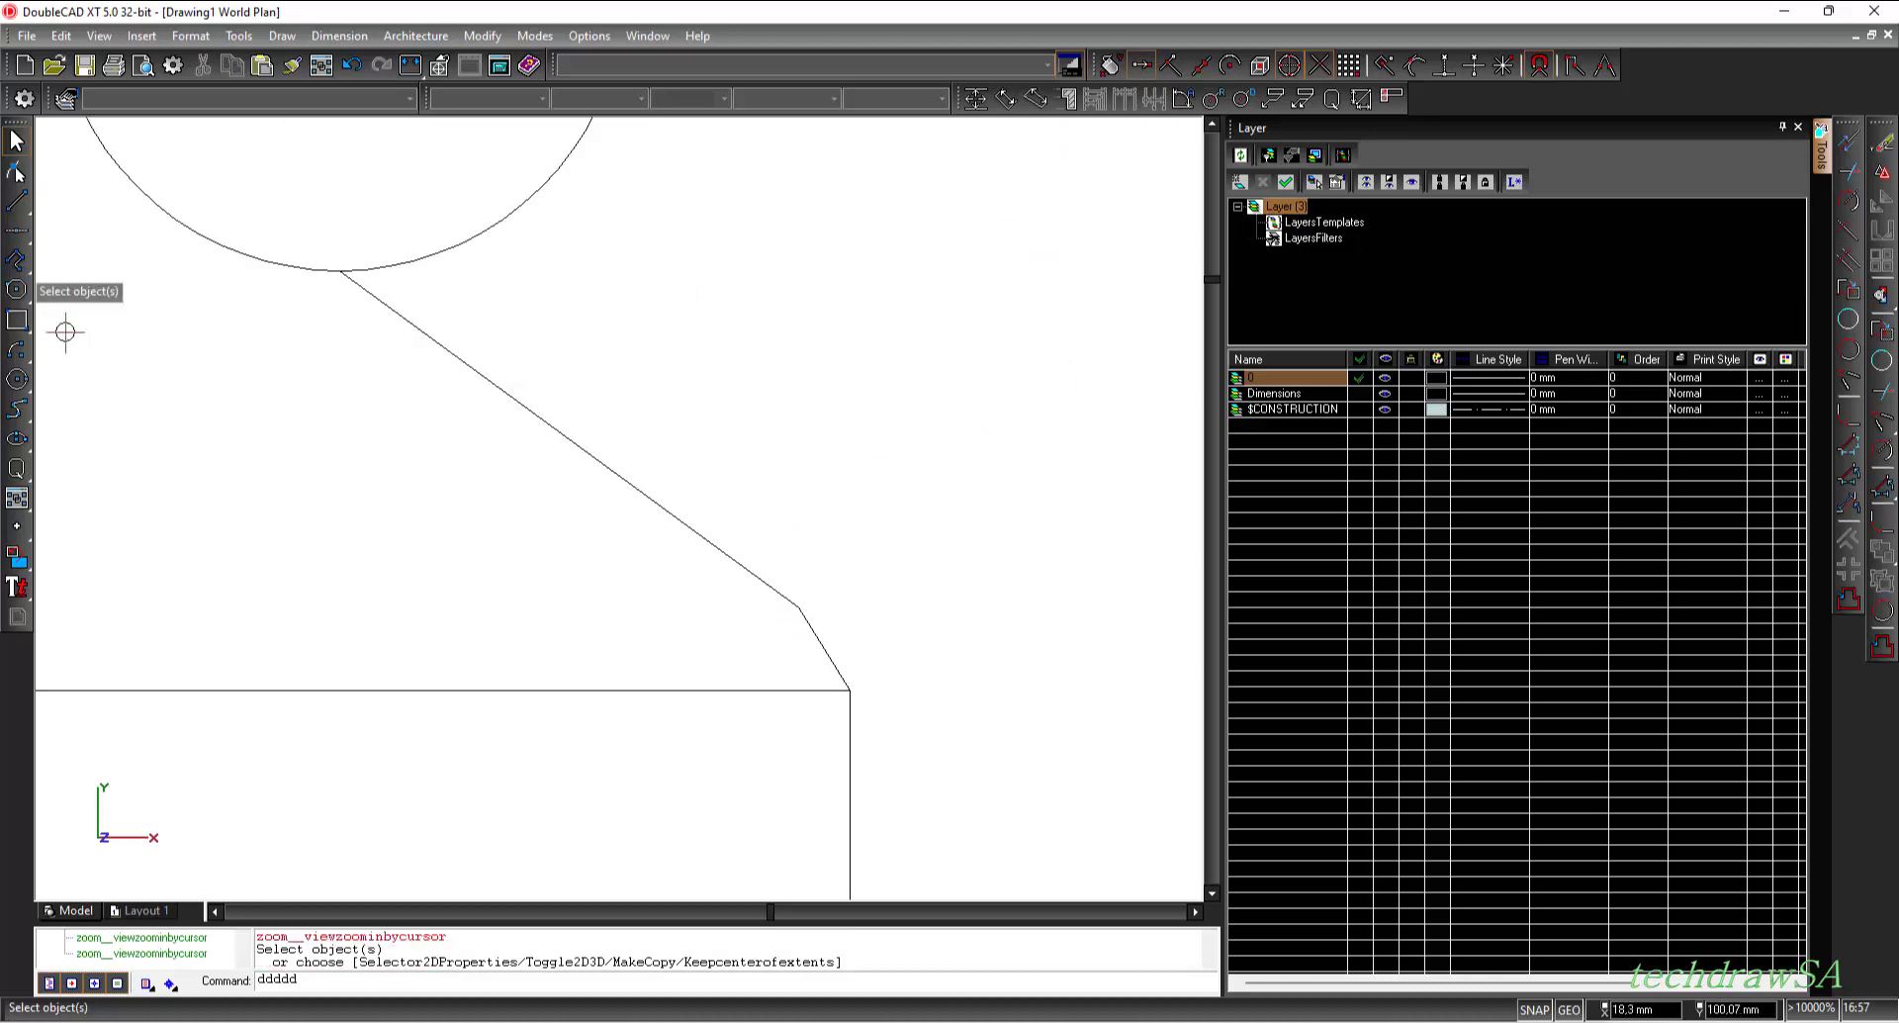
{"action": "left_click", "coordinate": [17, 201]}
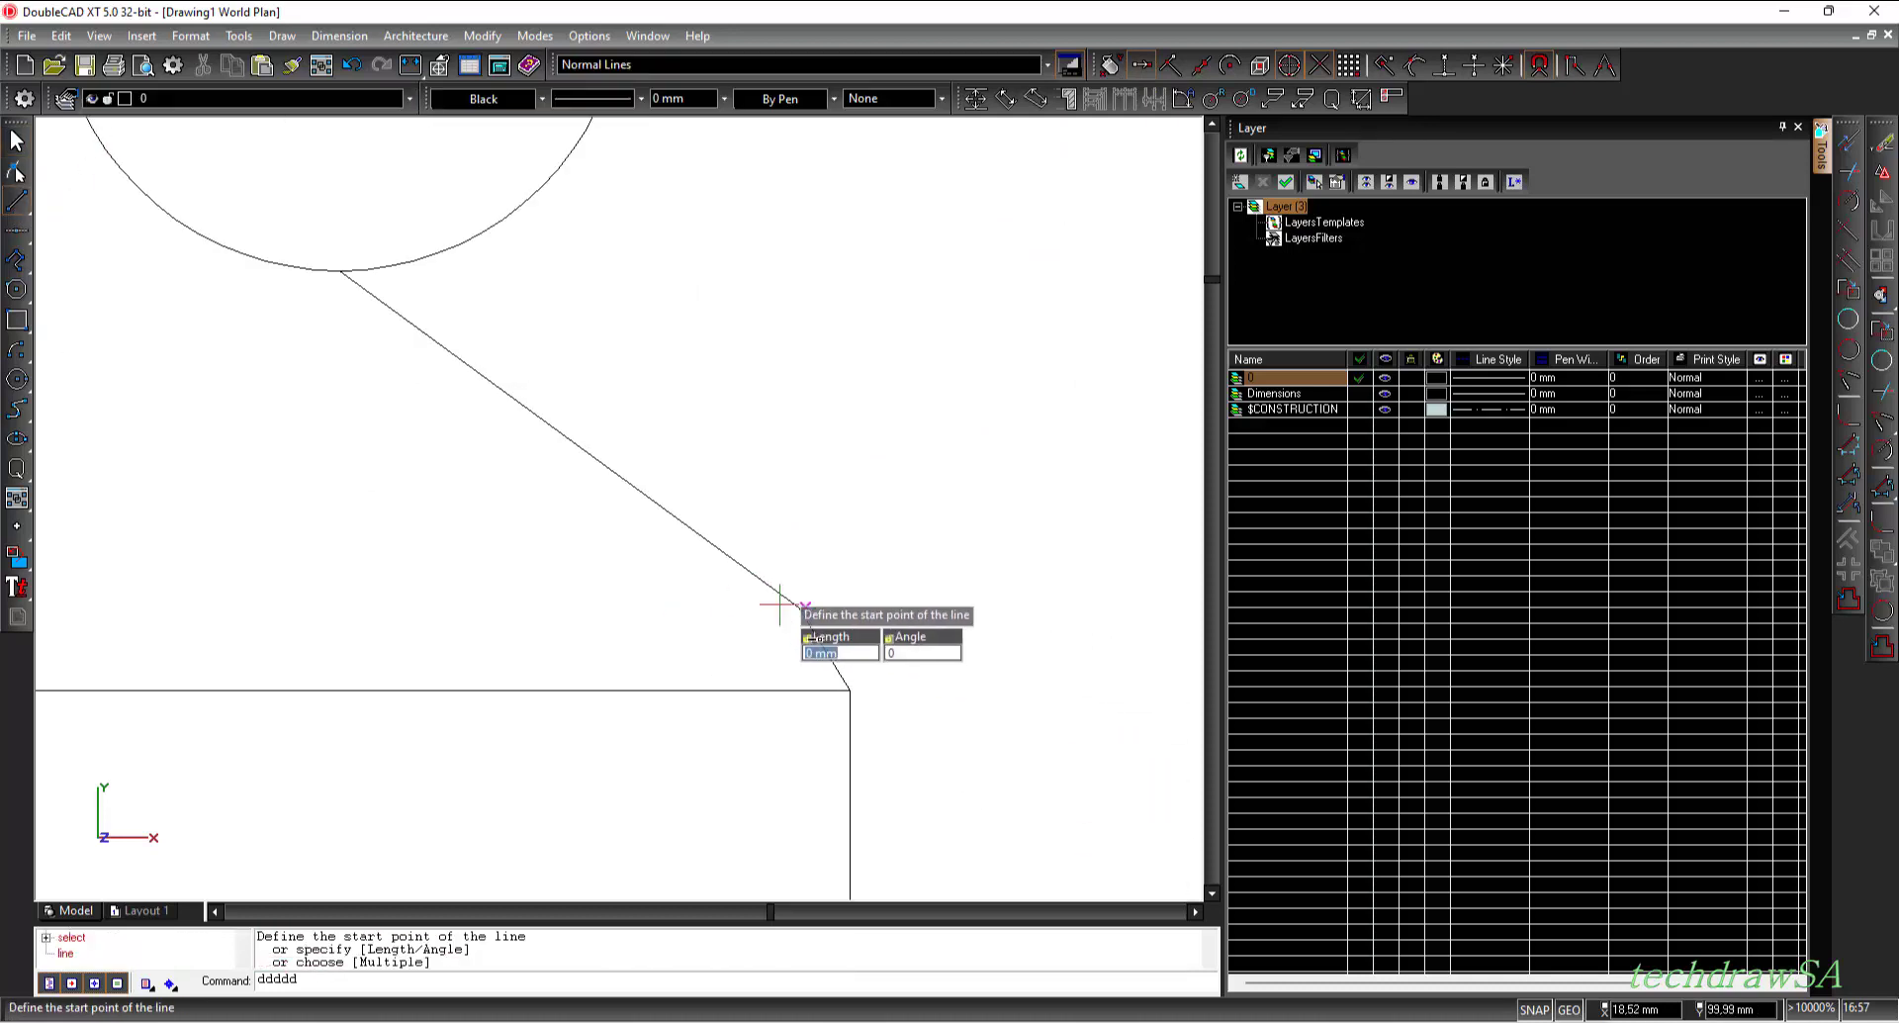
{"action": "left_click", "coordinate": [805, 606]}
{"action": "scroll", "coordinate": [806, 606], "scroll_direction": "down", "scroll_amount": 2}
{"action": "scroll", "coordinate": [760, 264], "scroll_direction": "down", "scroll_amount": 1}
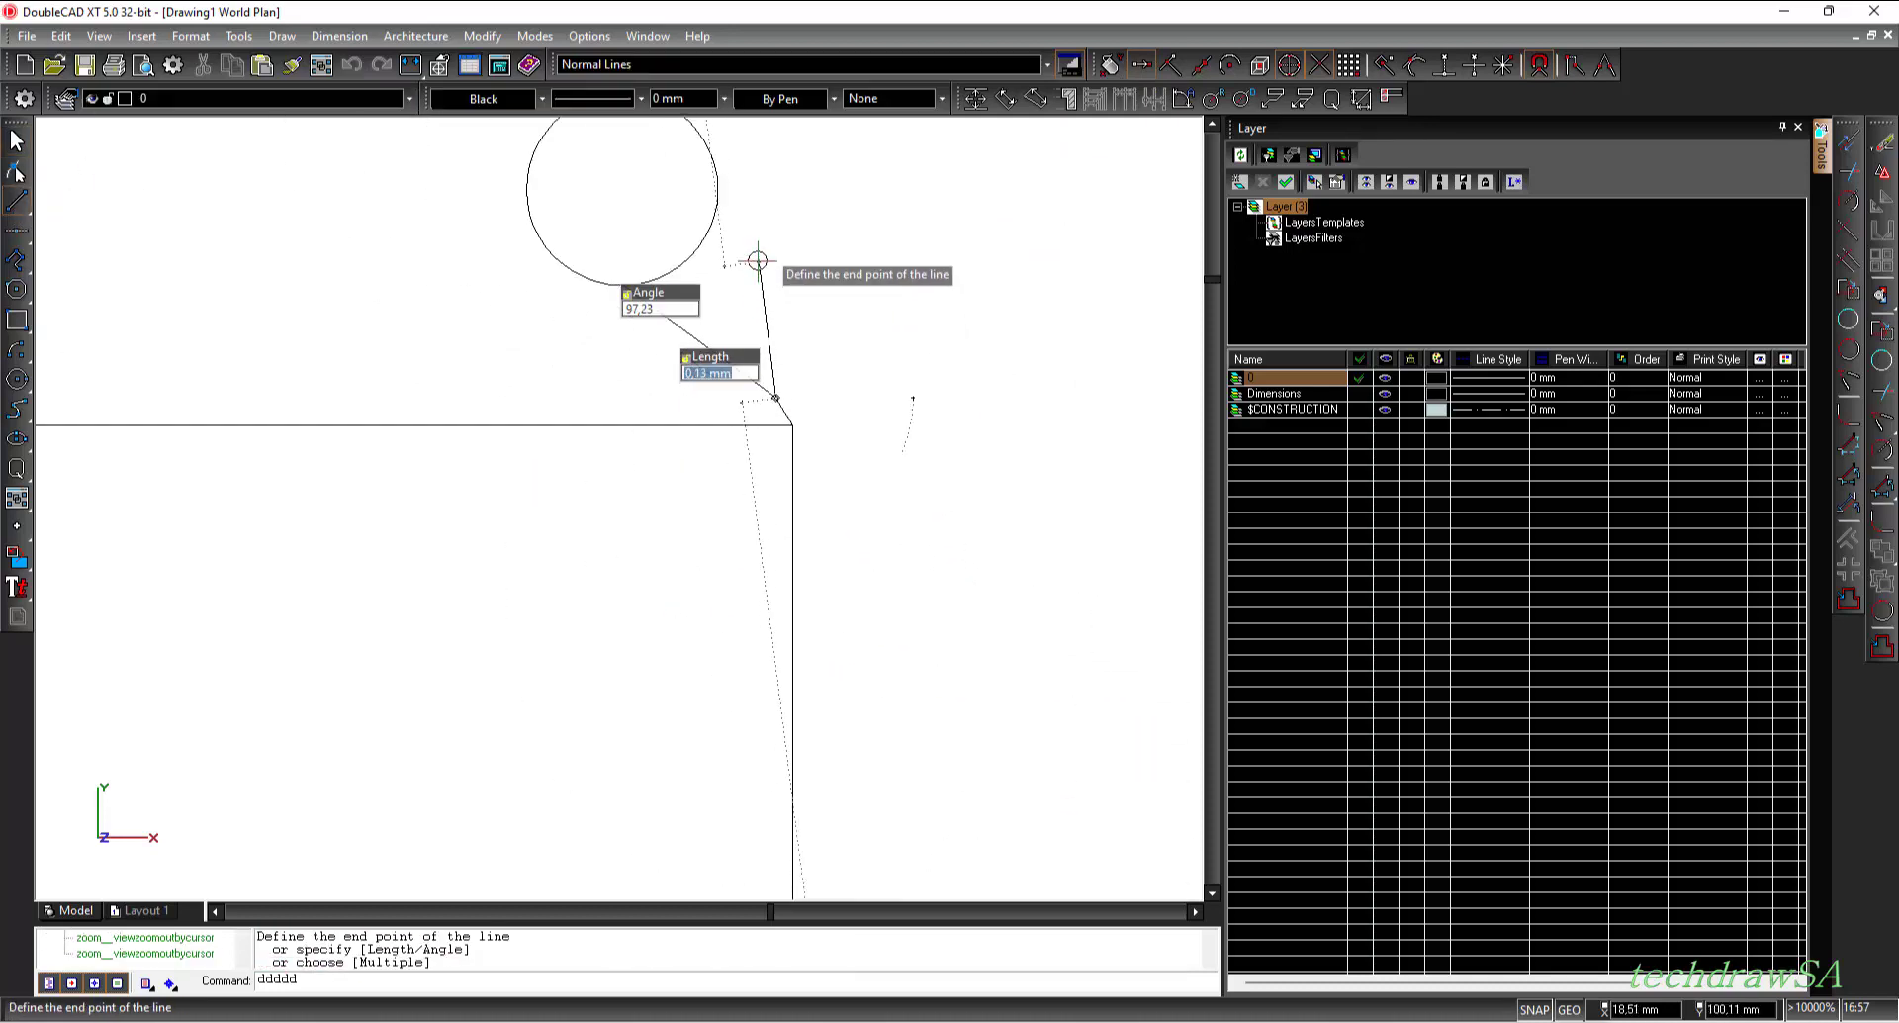
{"action": "left_click", "coordinate": [1290, 67]}
{"action": "left_click", "coordinate": [1290, 67]}
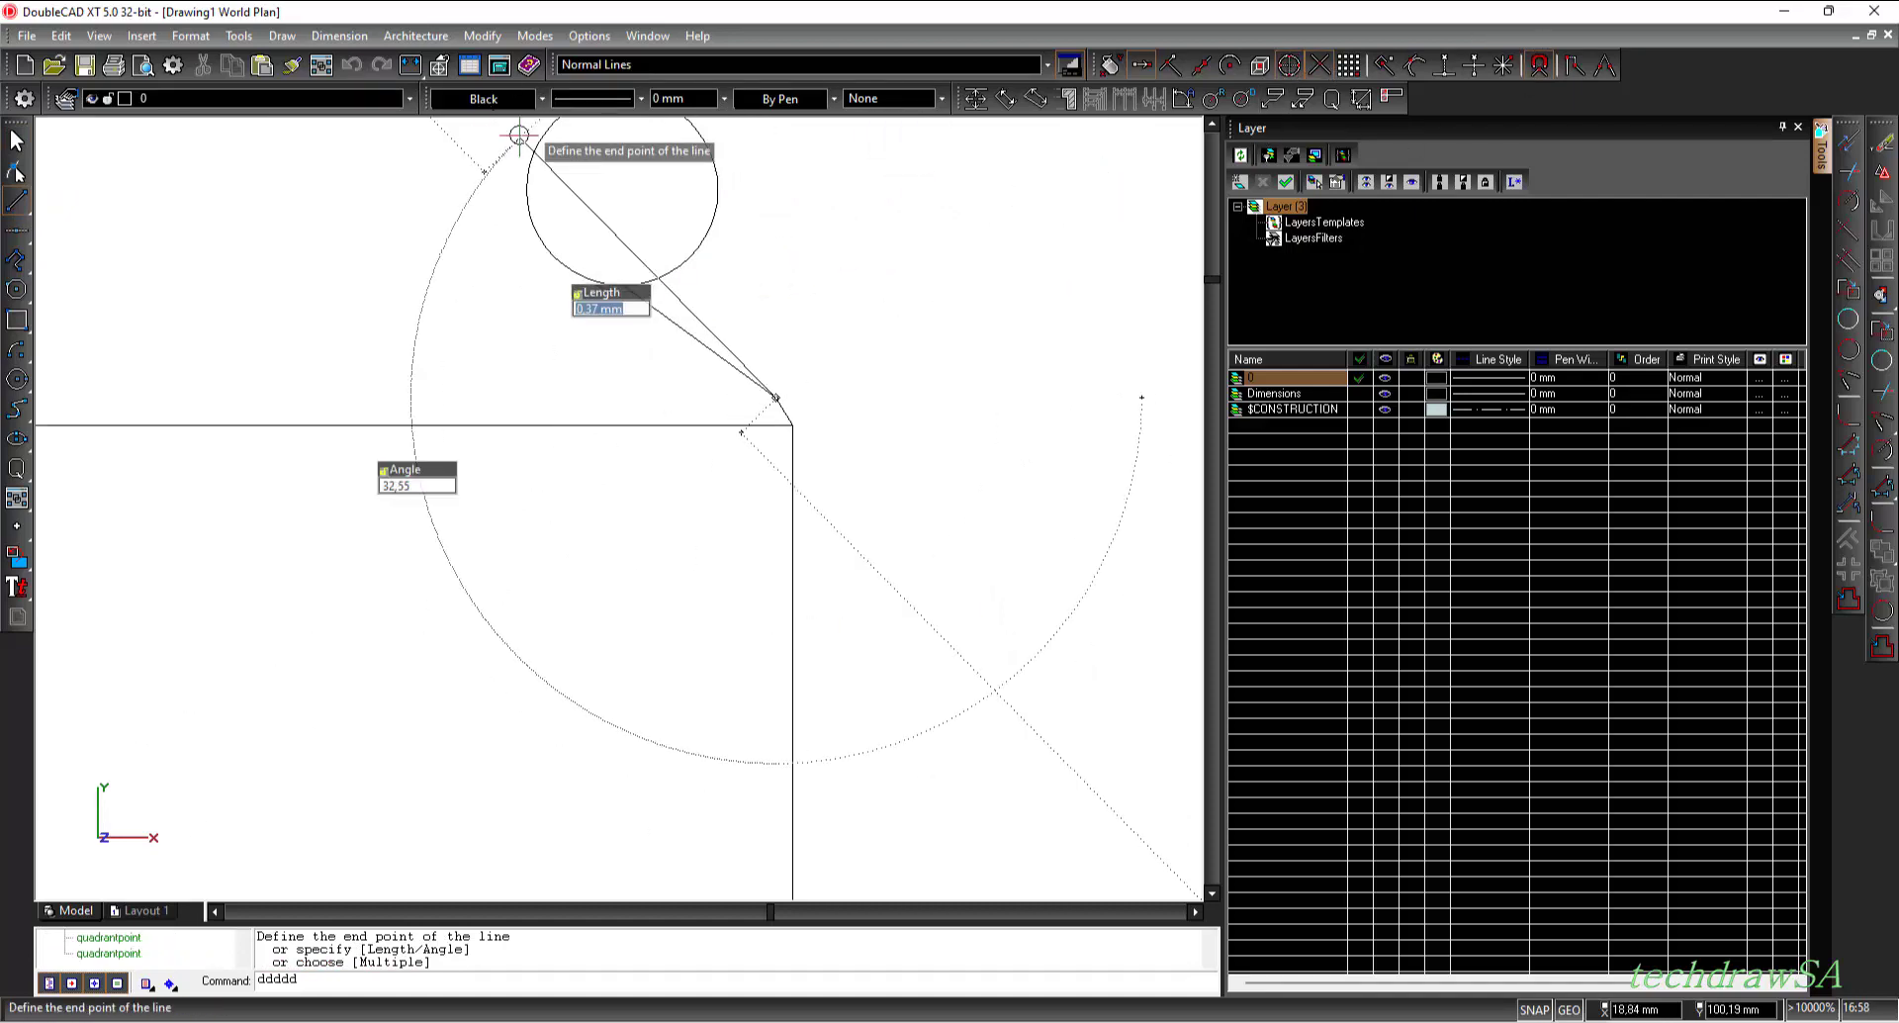
{"action": "left_click", "coordinate": [716, 189]}
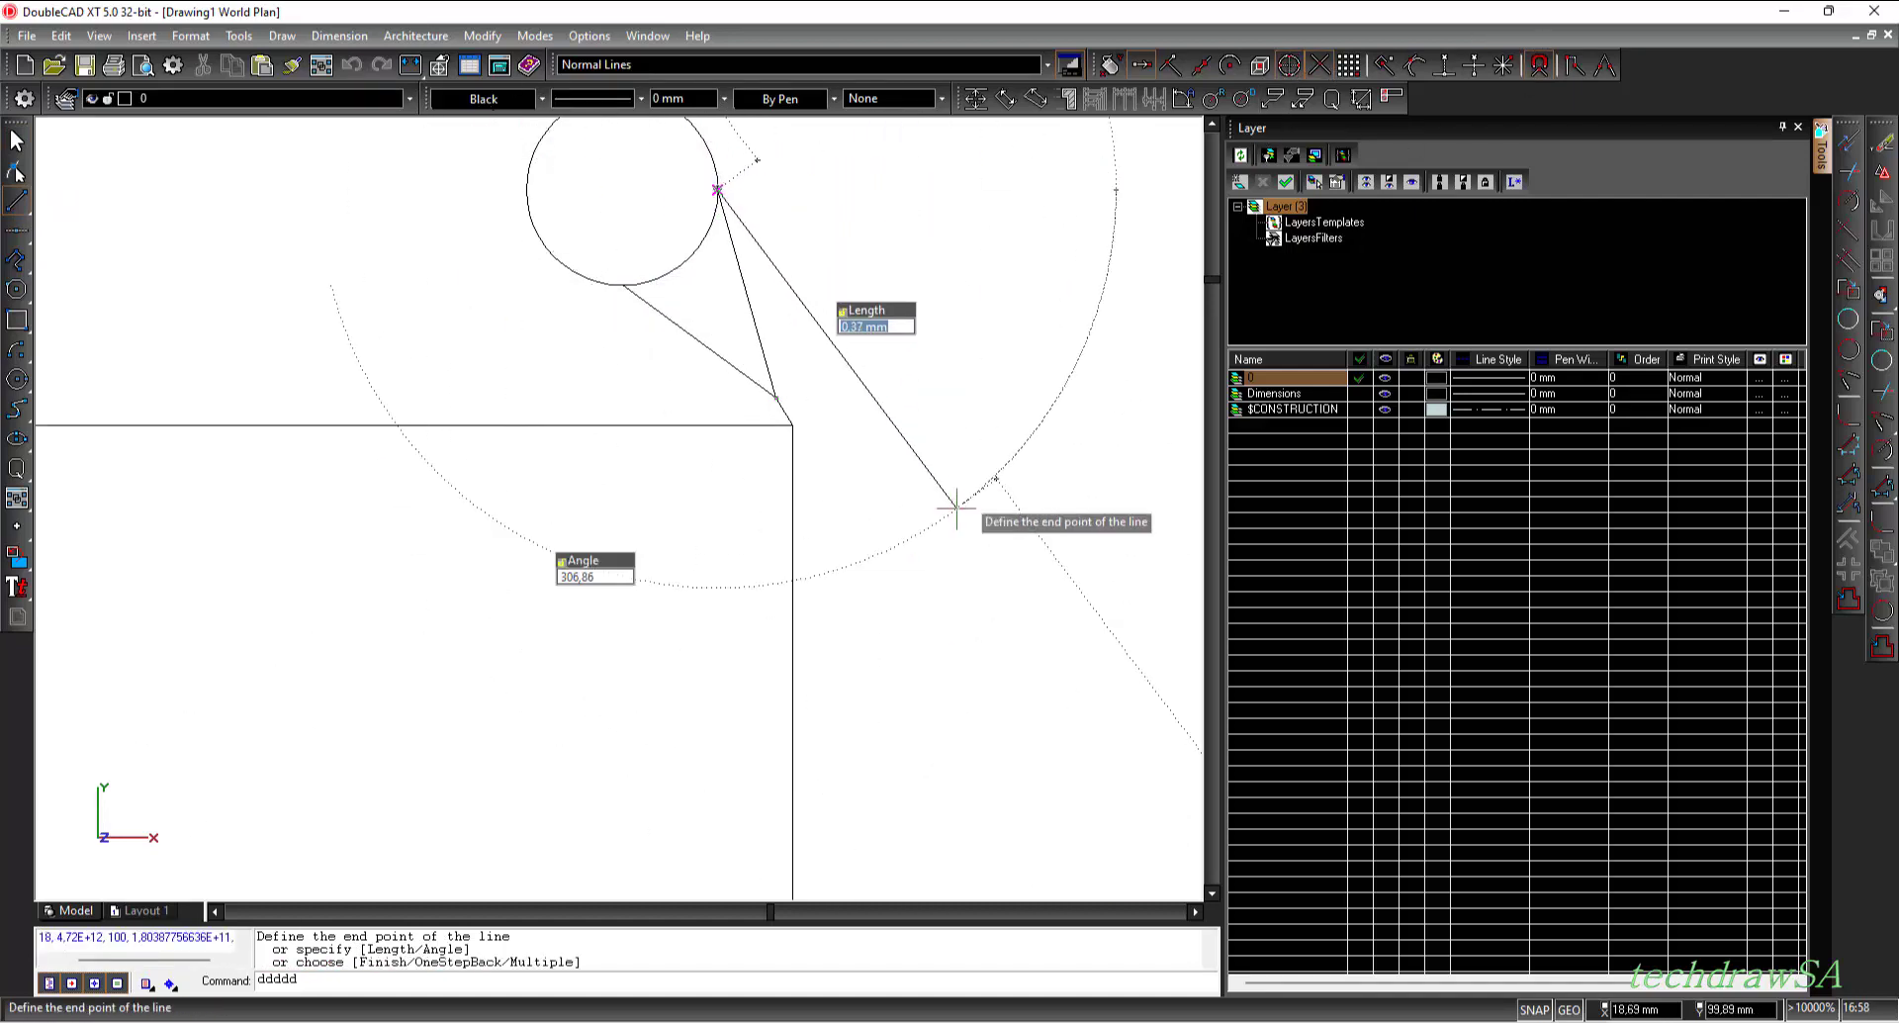
{"action": "key", "text": "Escape"}
- Place a horizontal construction line crossing the upper-right part of the circle, through about 18.45, 100.24
{"action": "scroll", "coordinate": [627, 326], "scroll_direction": "up", "scroll_amount": 2}
{"action": "scroll", "coordinate": [637, 255], "scroll_direction": "up", "scroll_amount": 2}
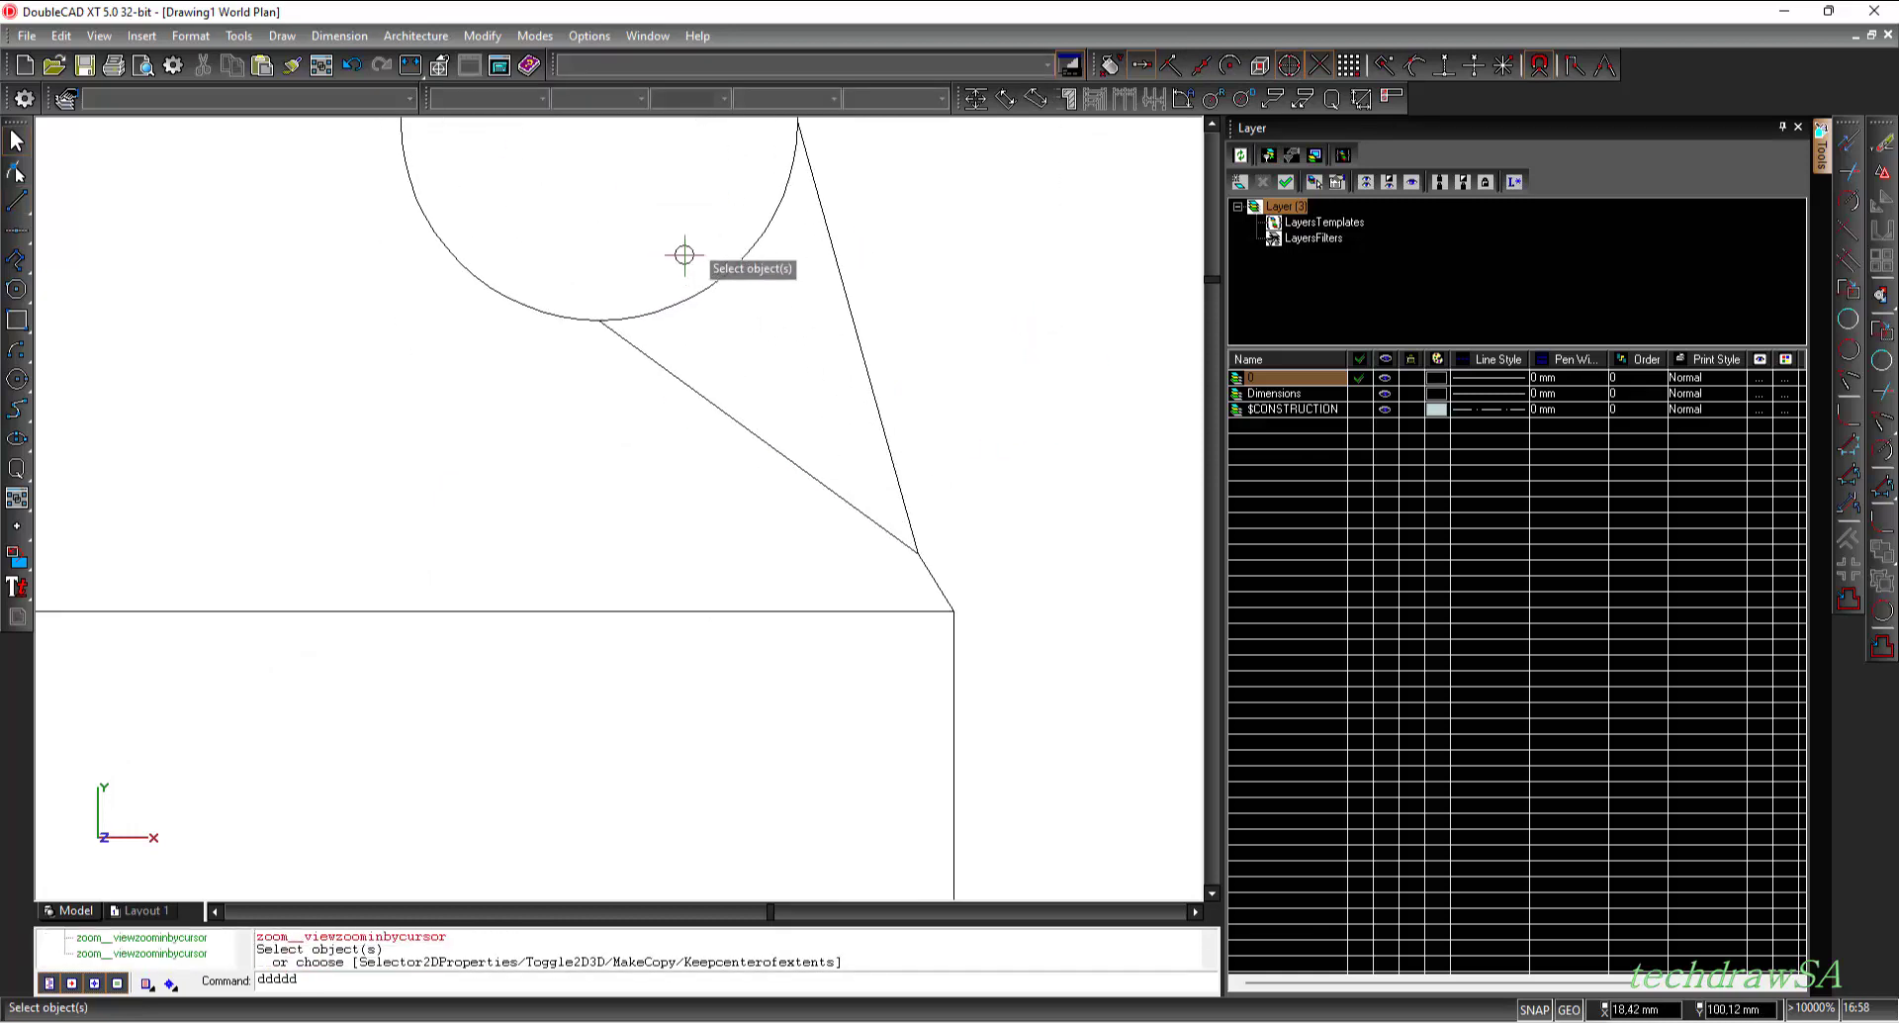
{"action": "scroll", "coordinate": [746, 195], "scroll_direction": "down", "scroll_amount": 4}
{"action": "scroll", "coordinate": [752, 171], "scroll_direction": "up", "scroll_amount": 3}
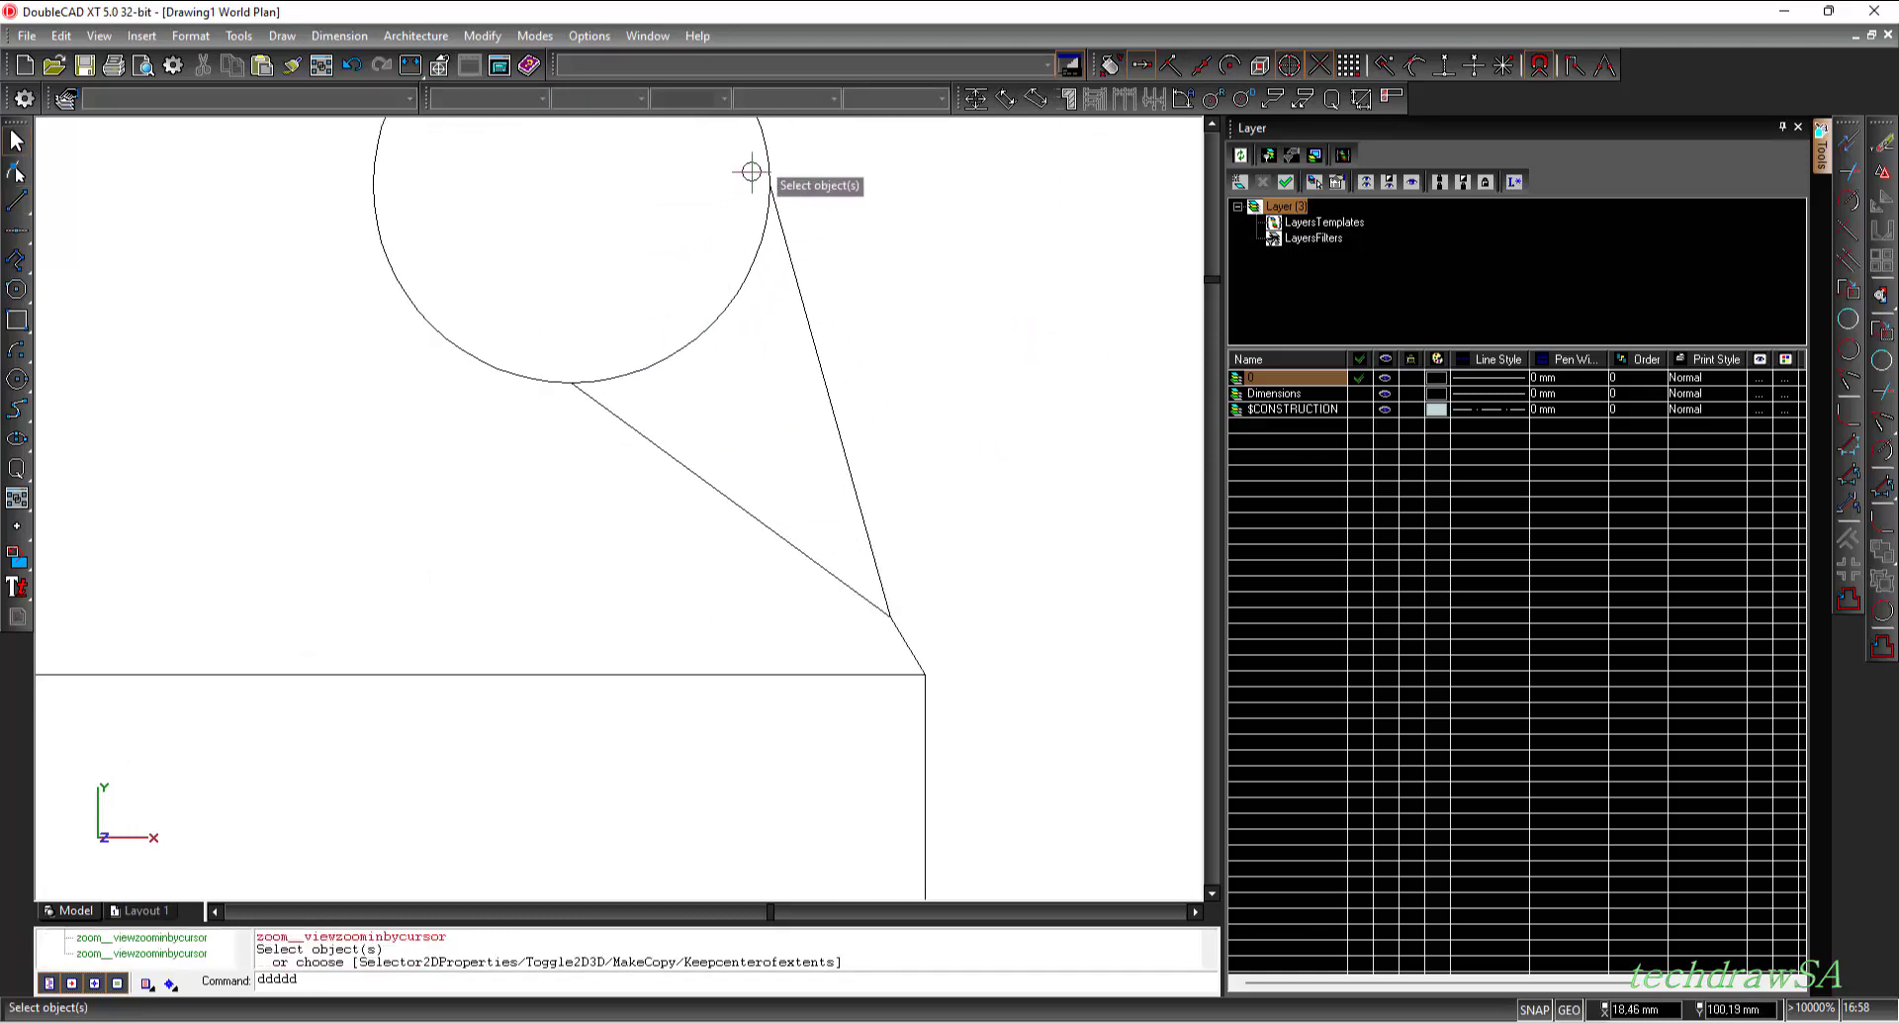
{"action": "scroll", "coordinate": [655, 515], "scroll_direction": "down", "scroll_amount": 2}
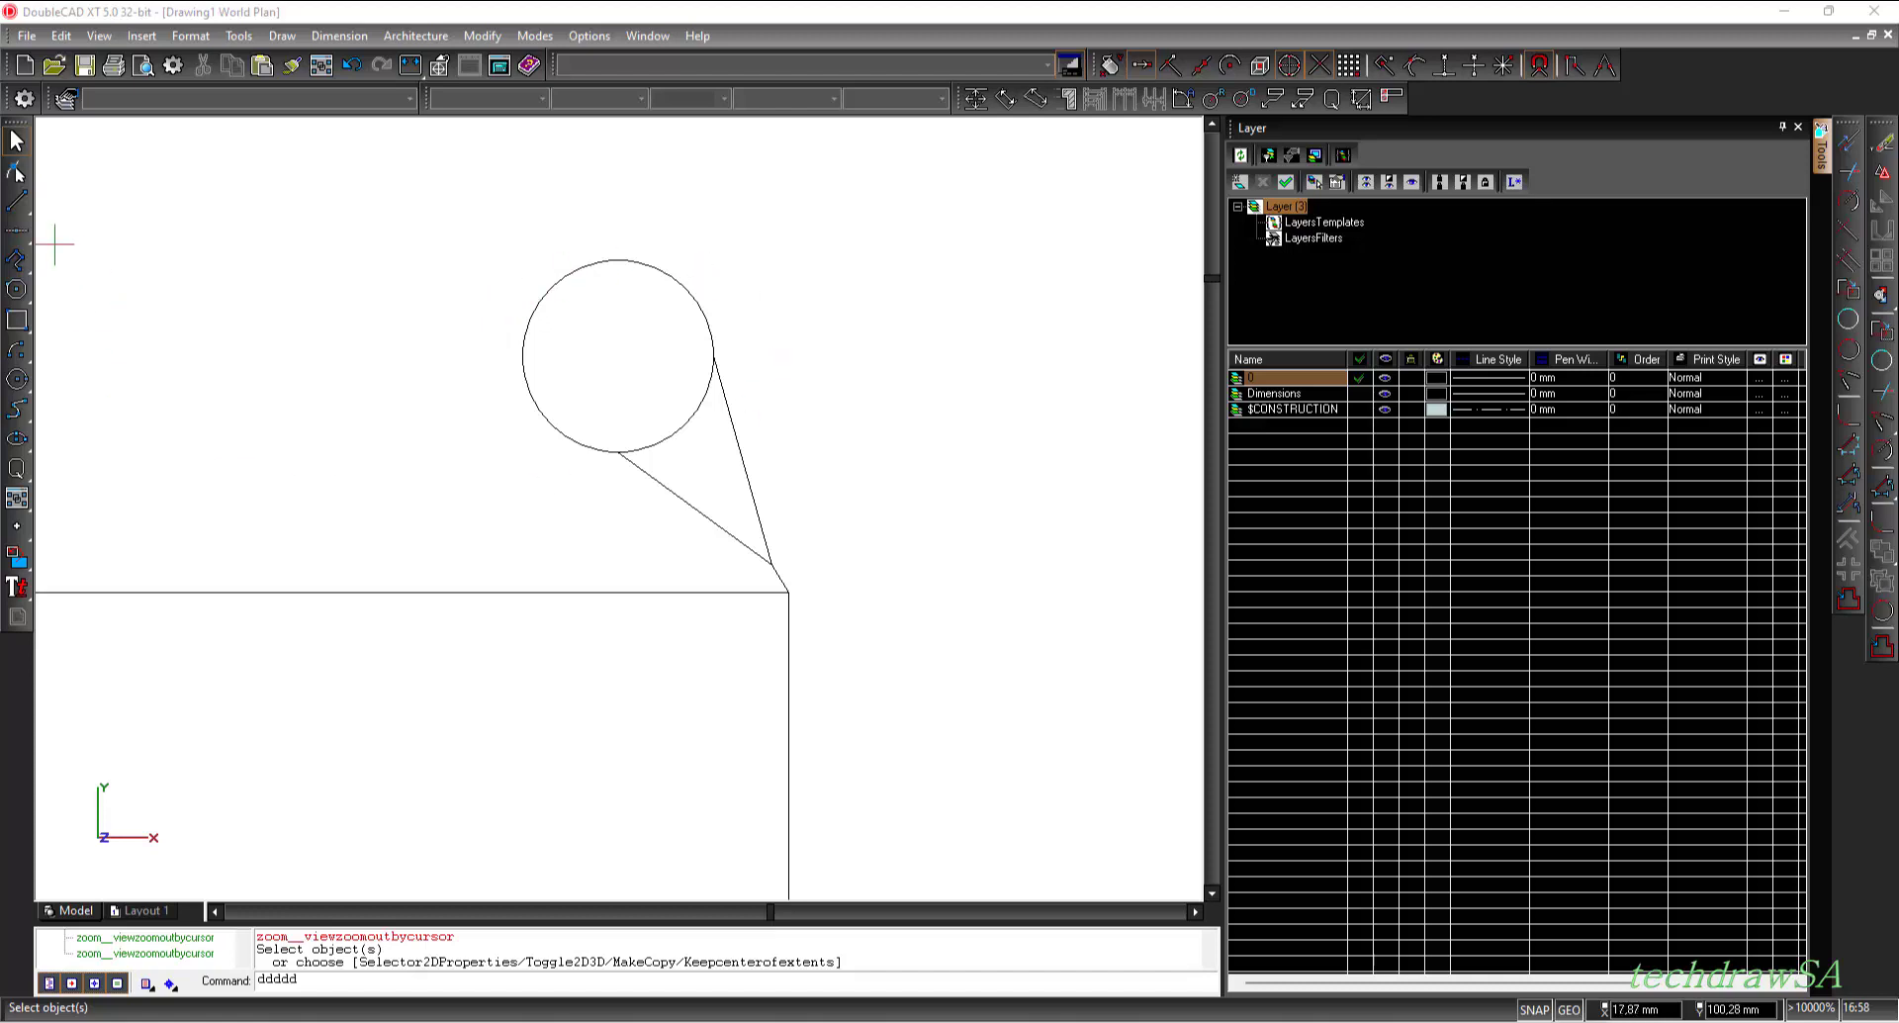
{"action": "left_click", "coordinate": [15, 236]}
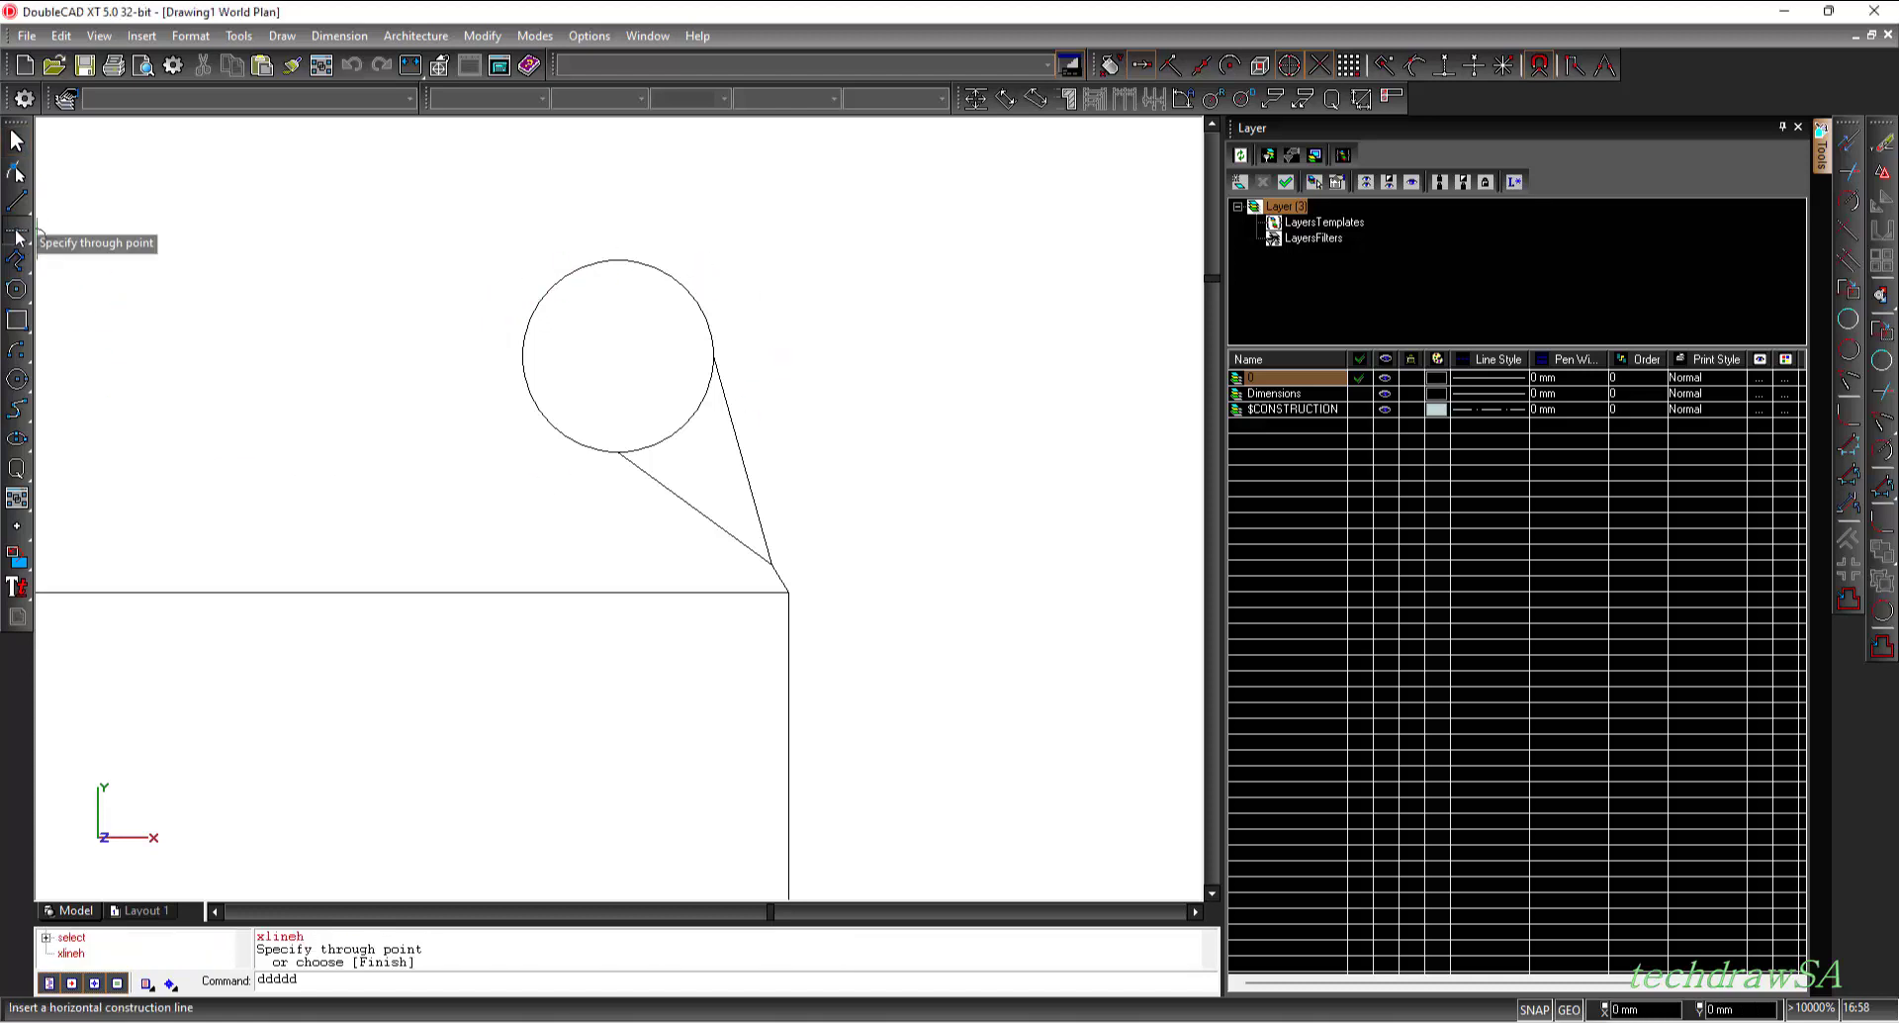
{"action": "left_click", "coordinate": [18, 238]}
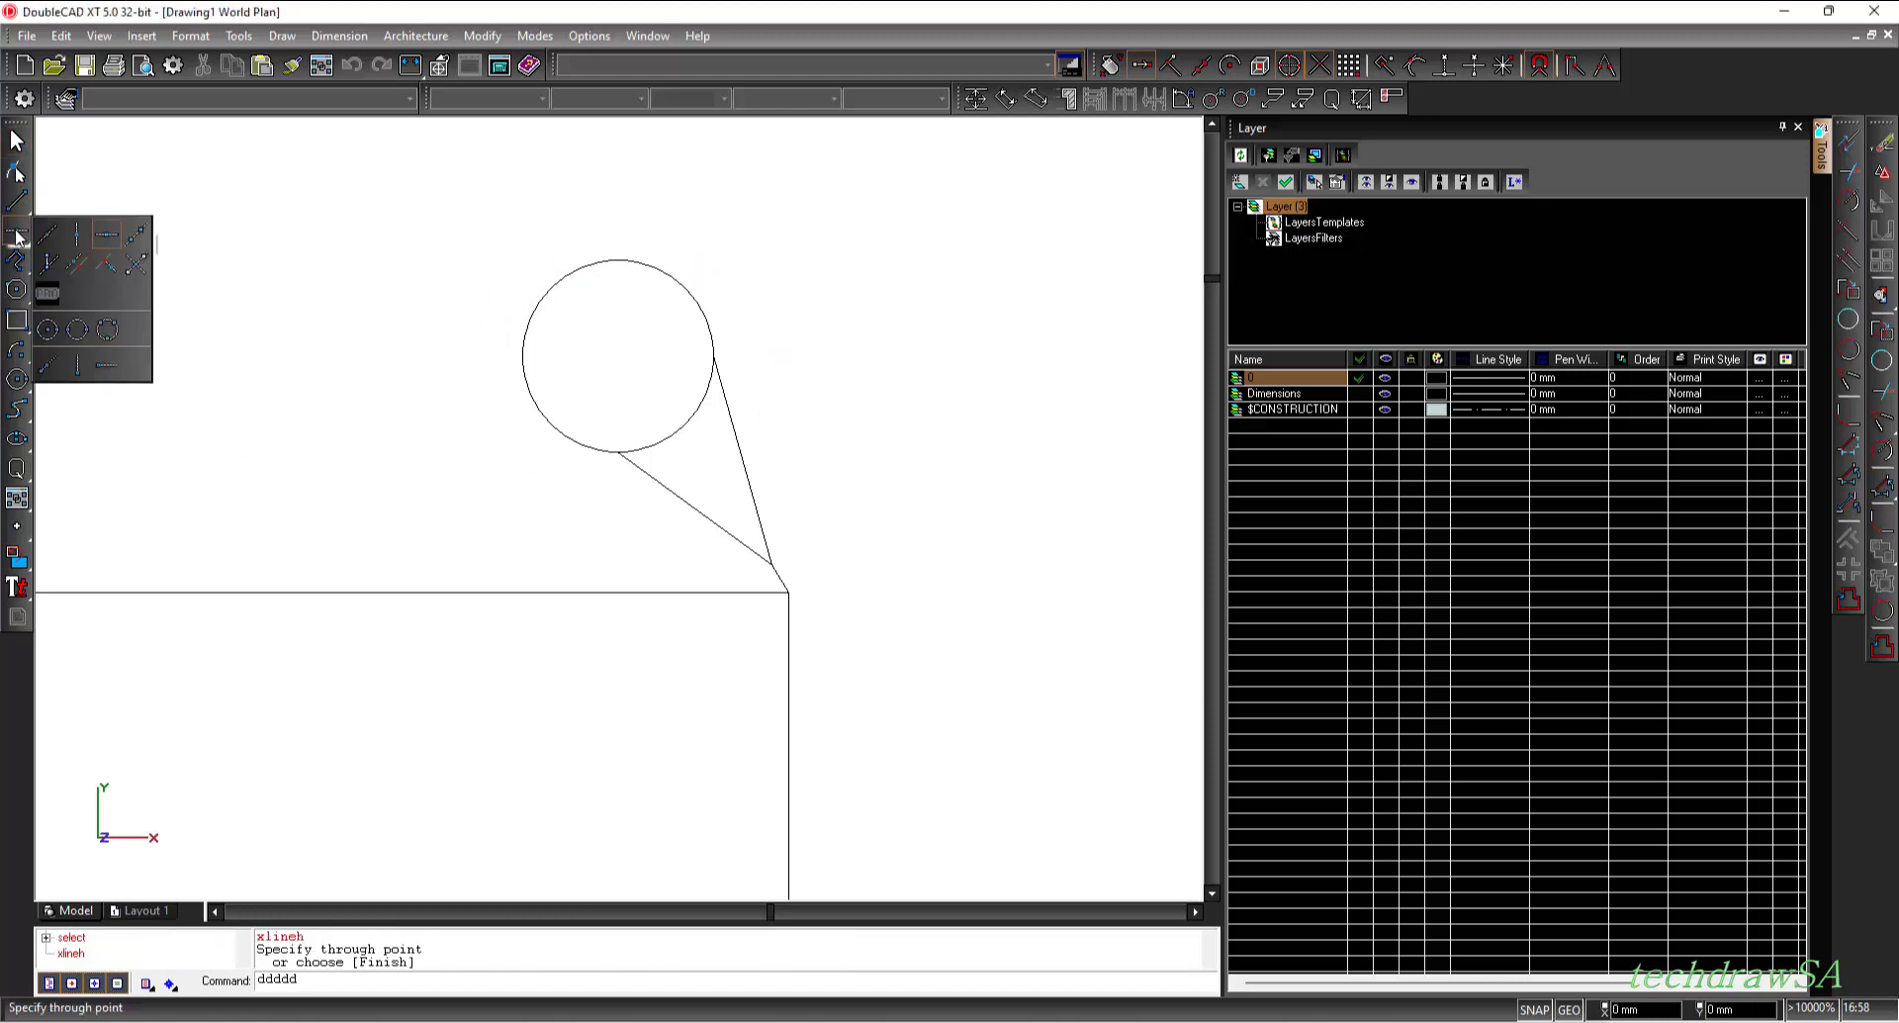
{"action": "left_click", "coordinate": [106, 238]}
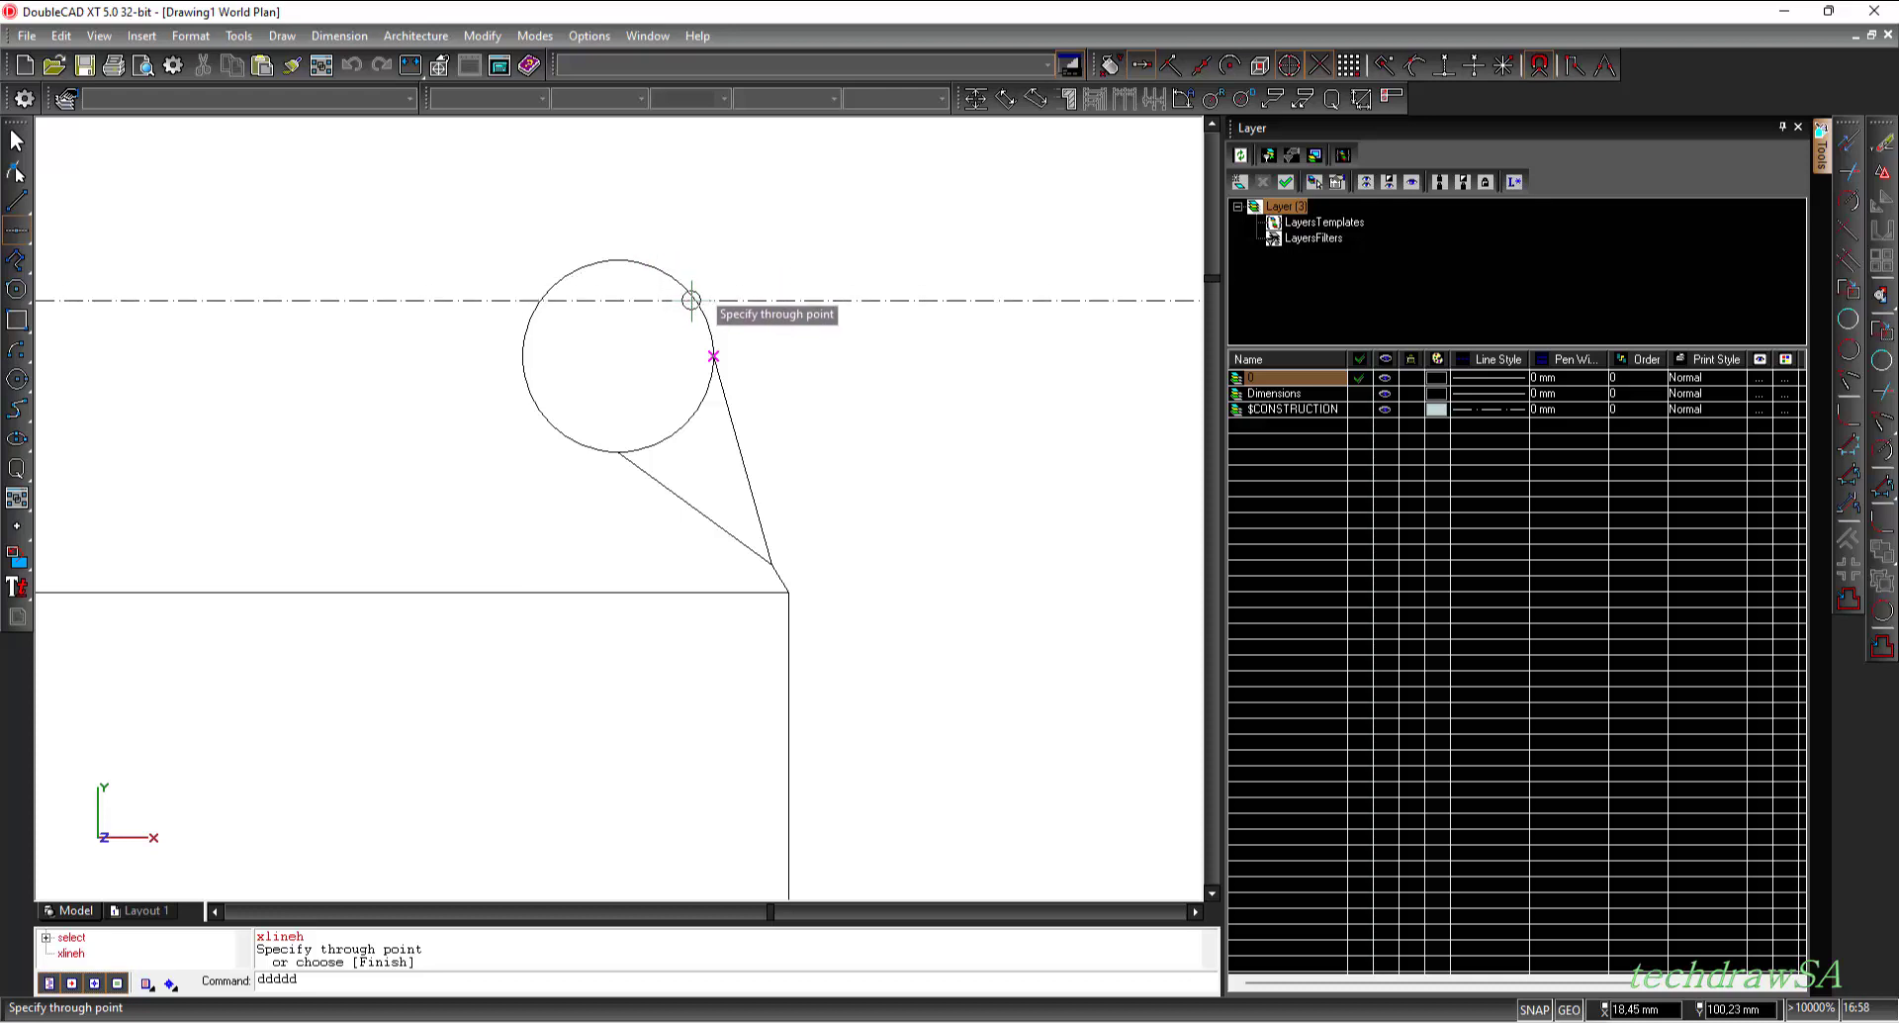
{"action": "left_click", "coordinate": [682, 287]}
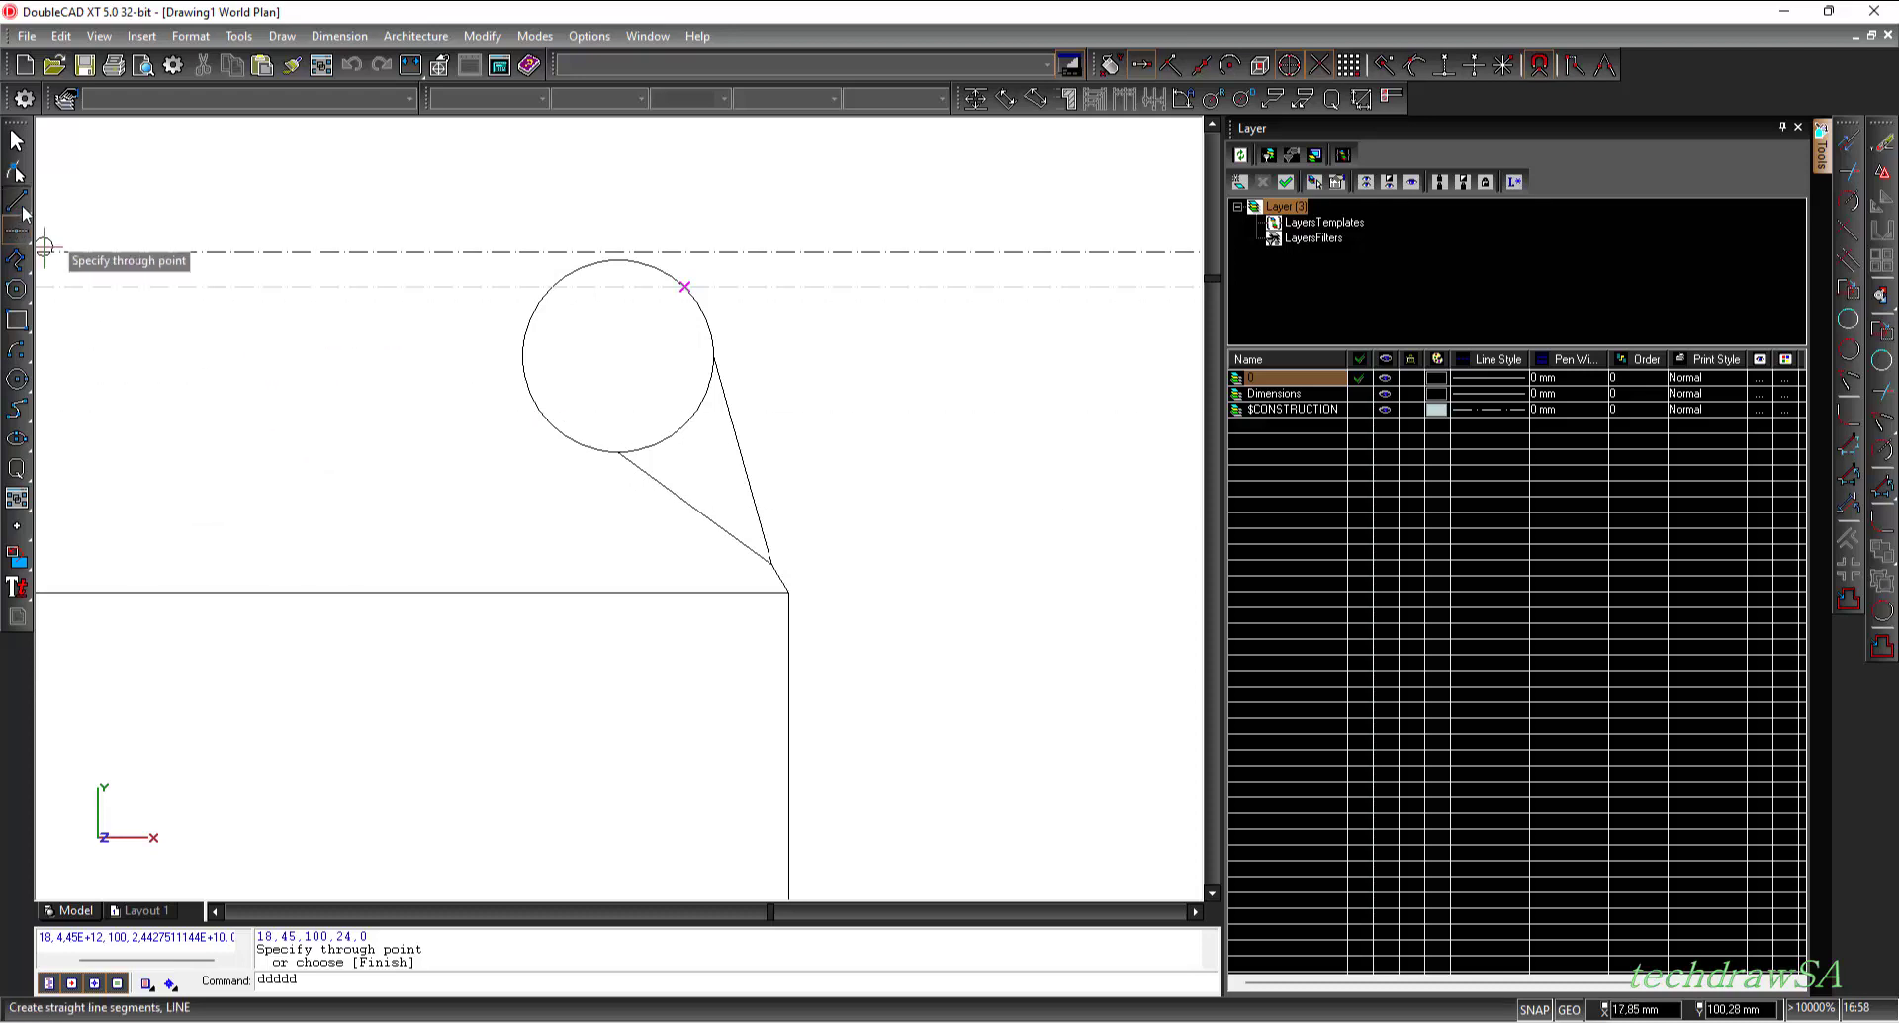
- Draw a line from the short line's upper end to the right-hand intersection of the construction line and the circle
{"action": "left_click", "coordinate": [18, 203]}
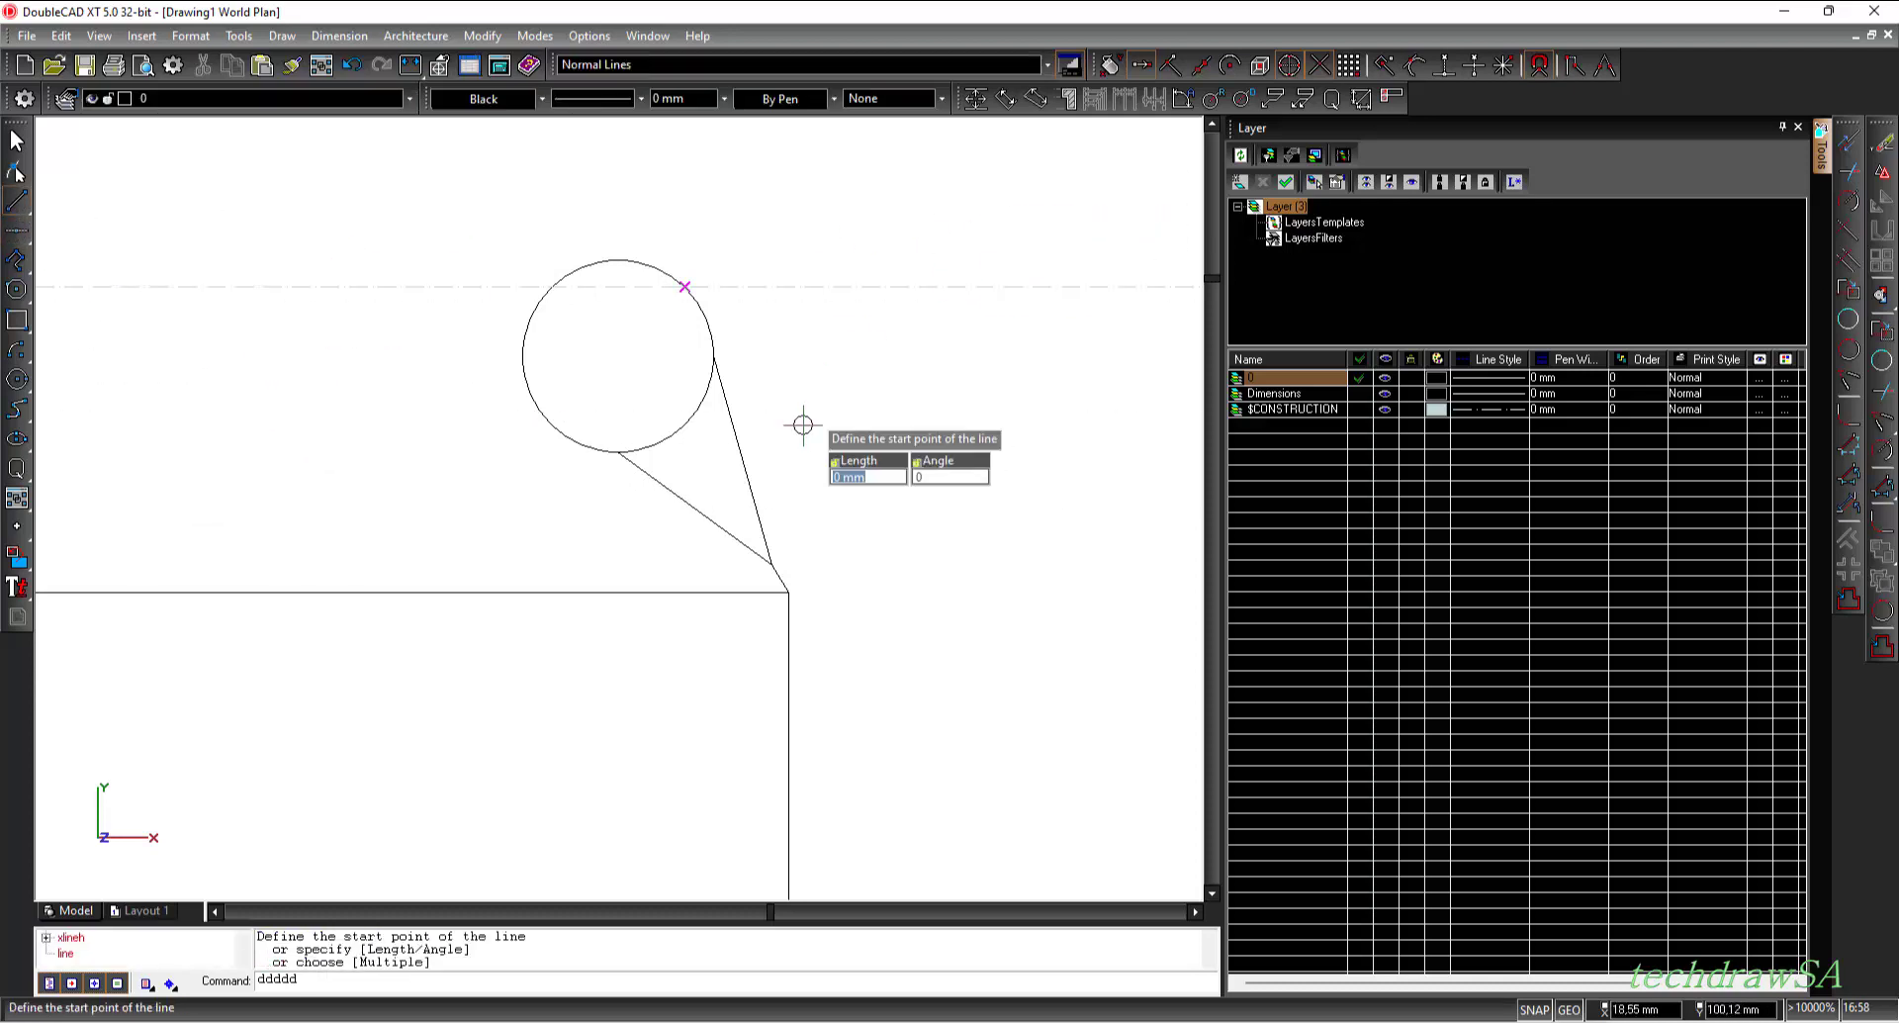
{"action": "scroll", "coordinate": [771, 562], "scroll_direction": "up", "scroll_amount": 1}
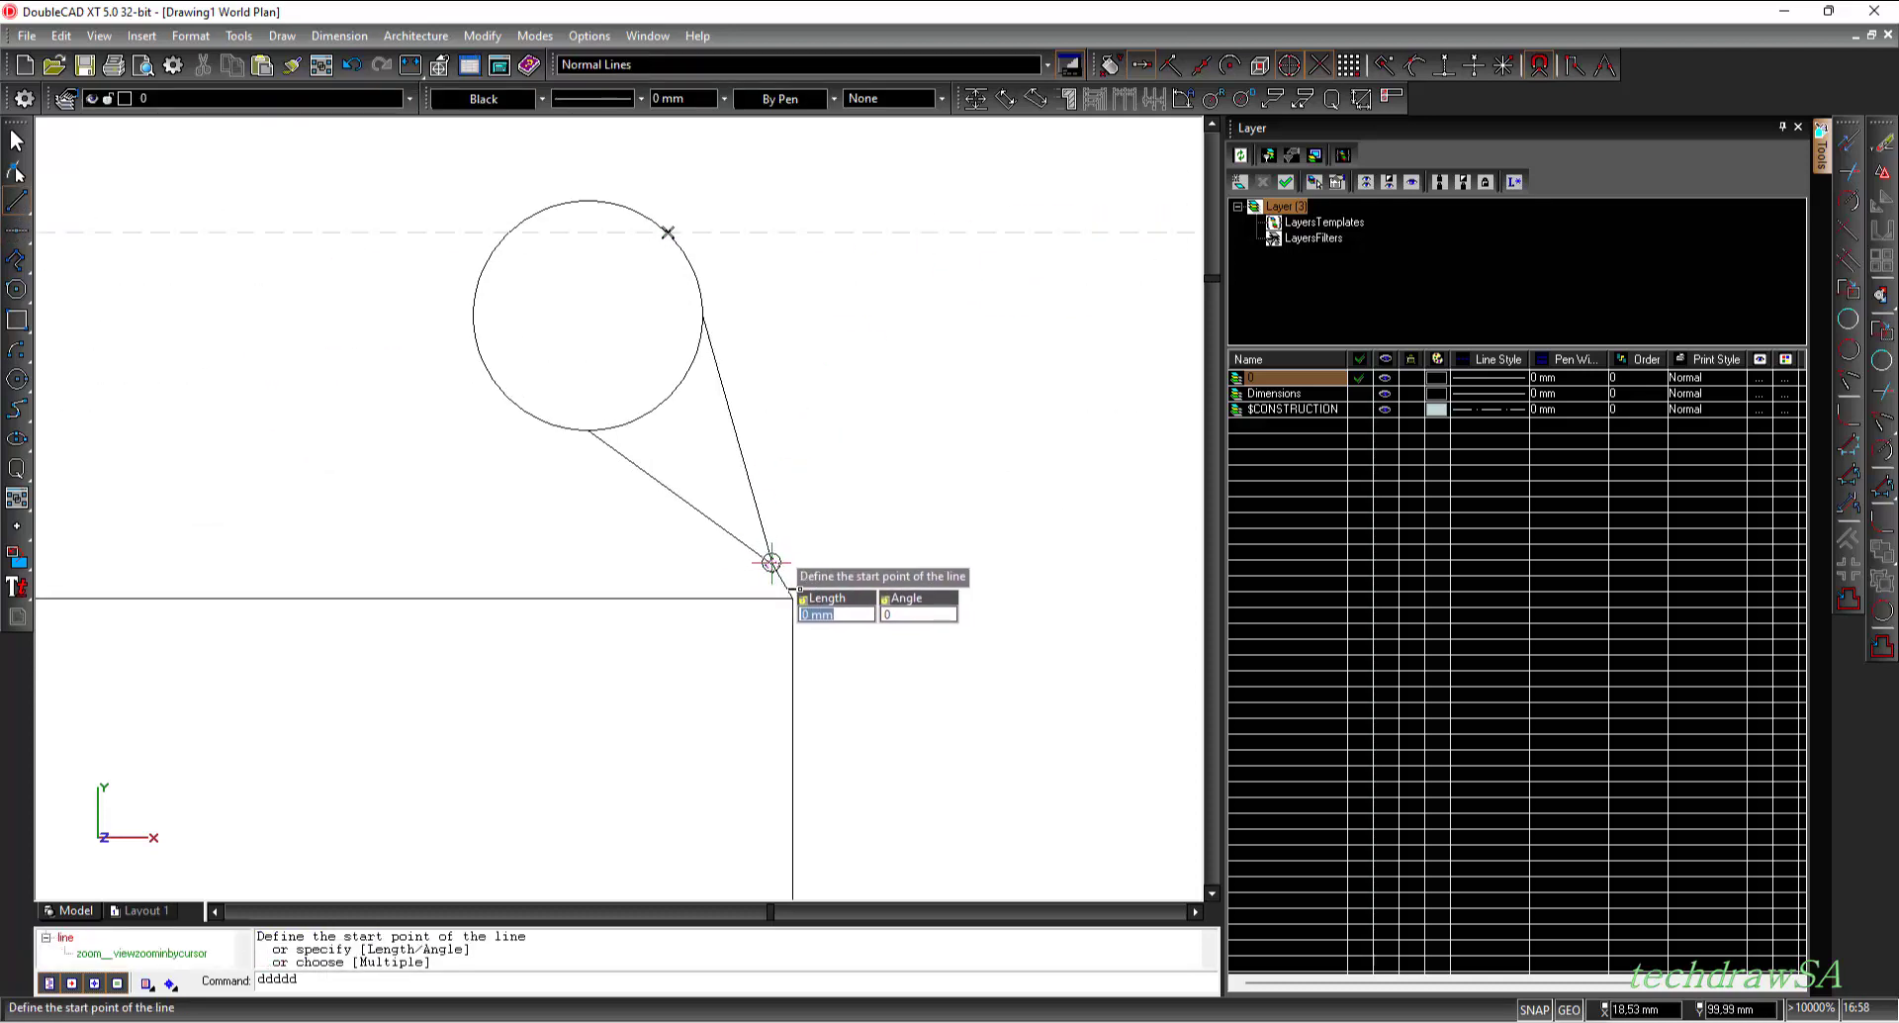
{"action": "scroll", "coordinate": [771, 562], "scroll_direction": "up", "scroll_amount": 1}
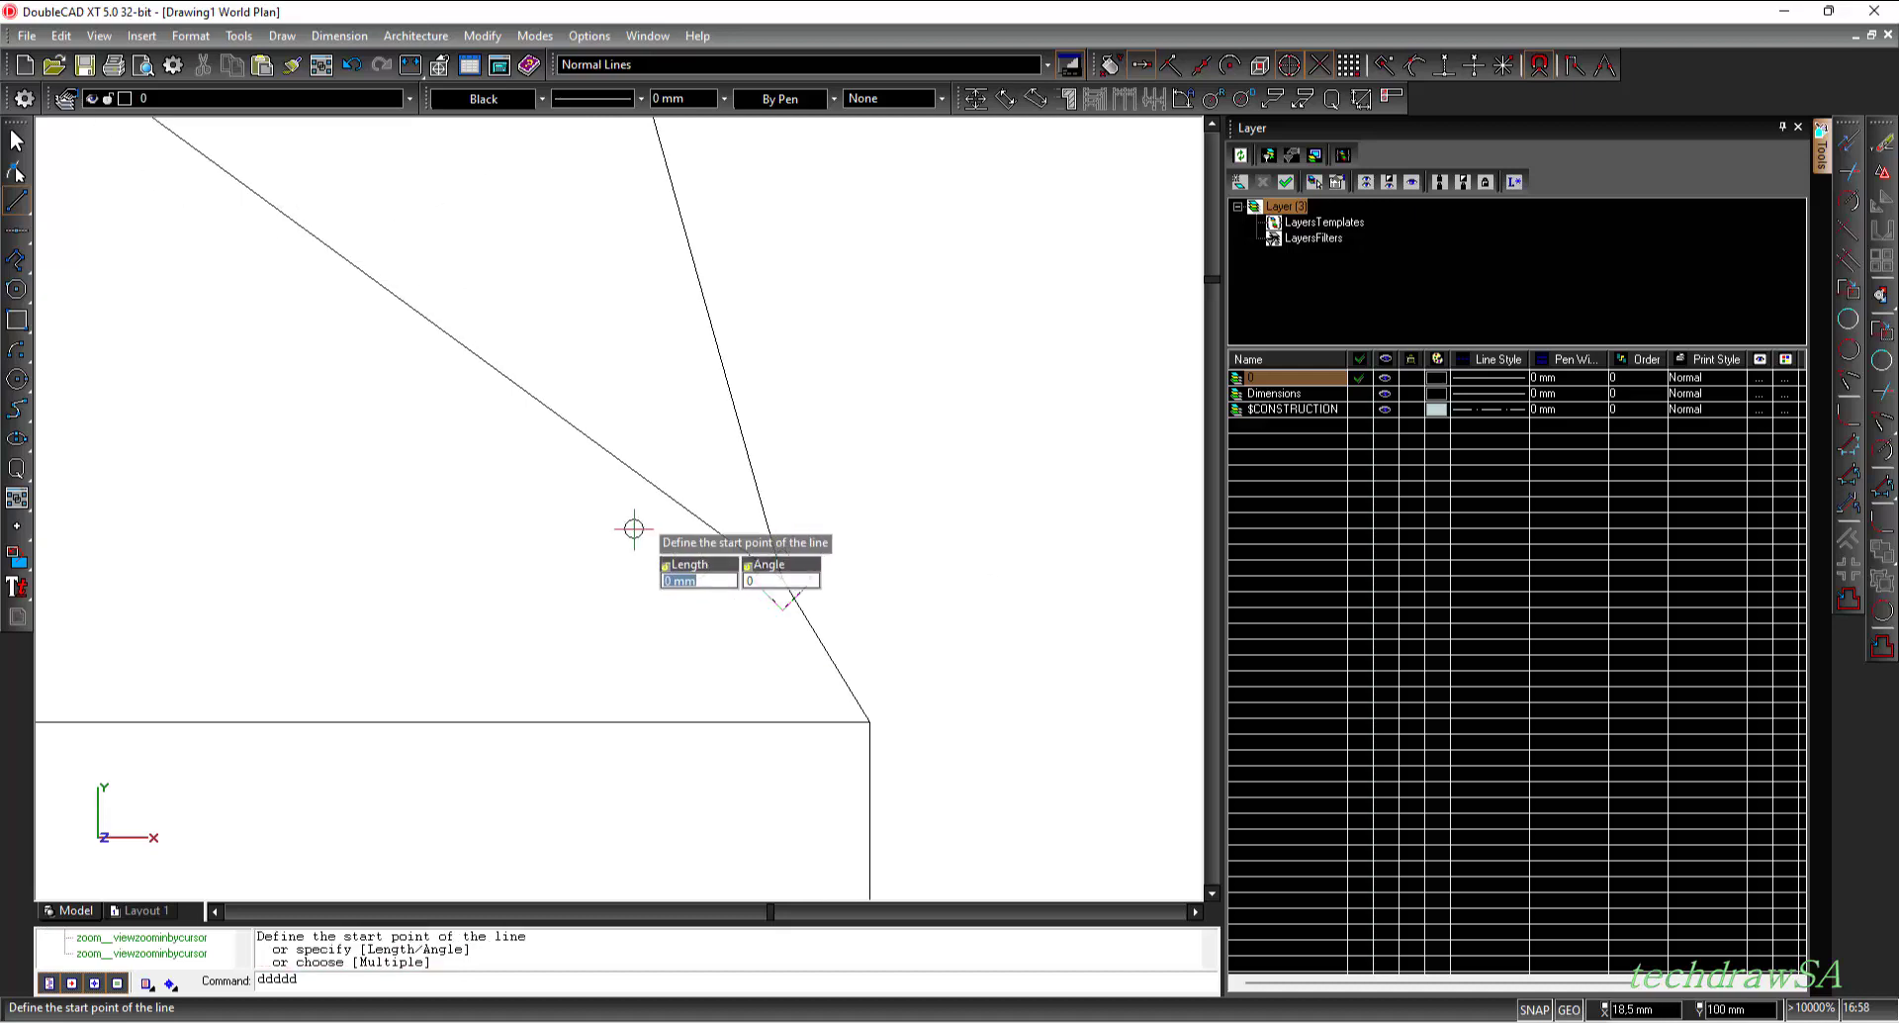
{"action": "left_click", "coordinate": [779, 591]}
{"action": "scroll", "coordinate": [540, 403], "scroll_direction": "down", "scroll_amount": 2}
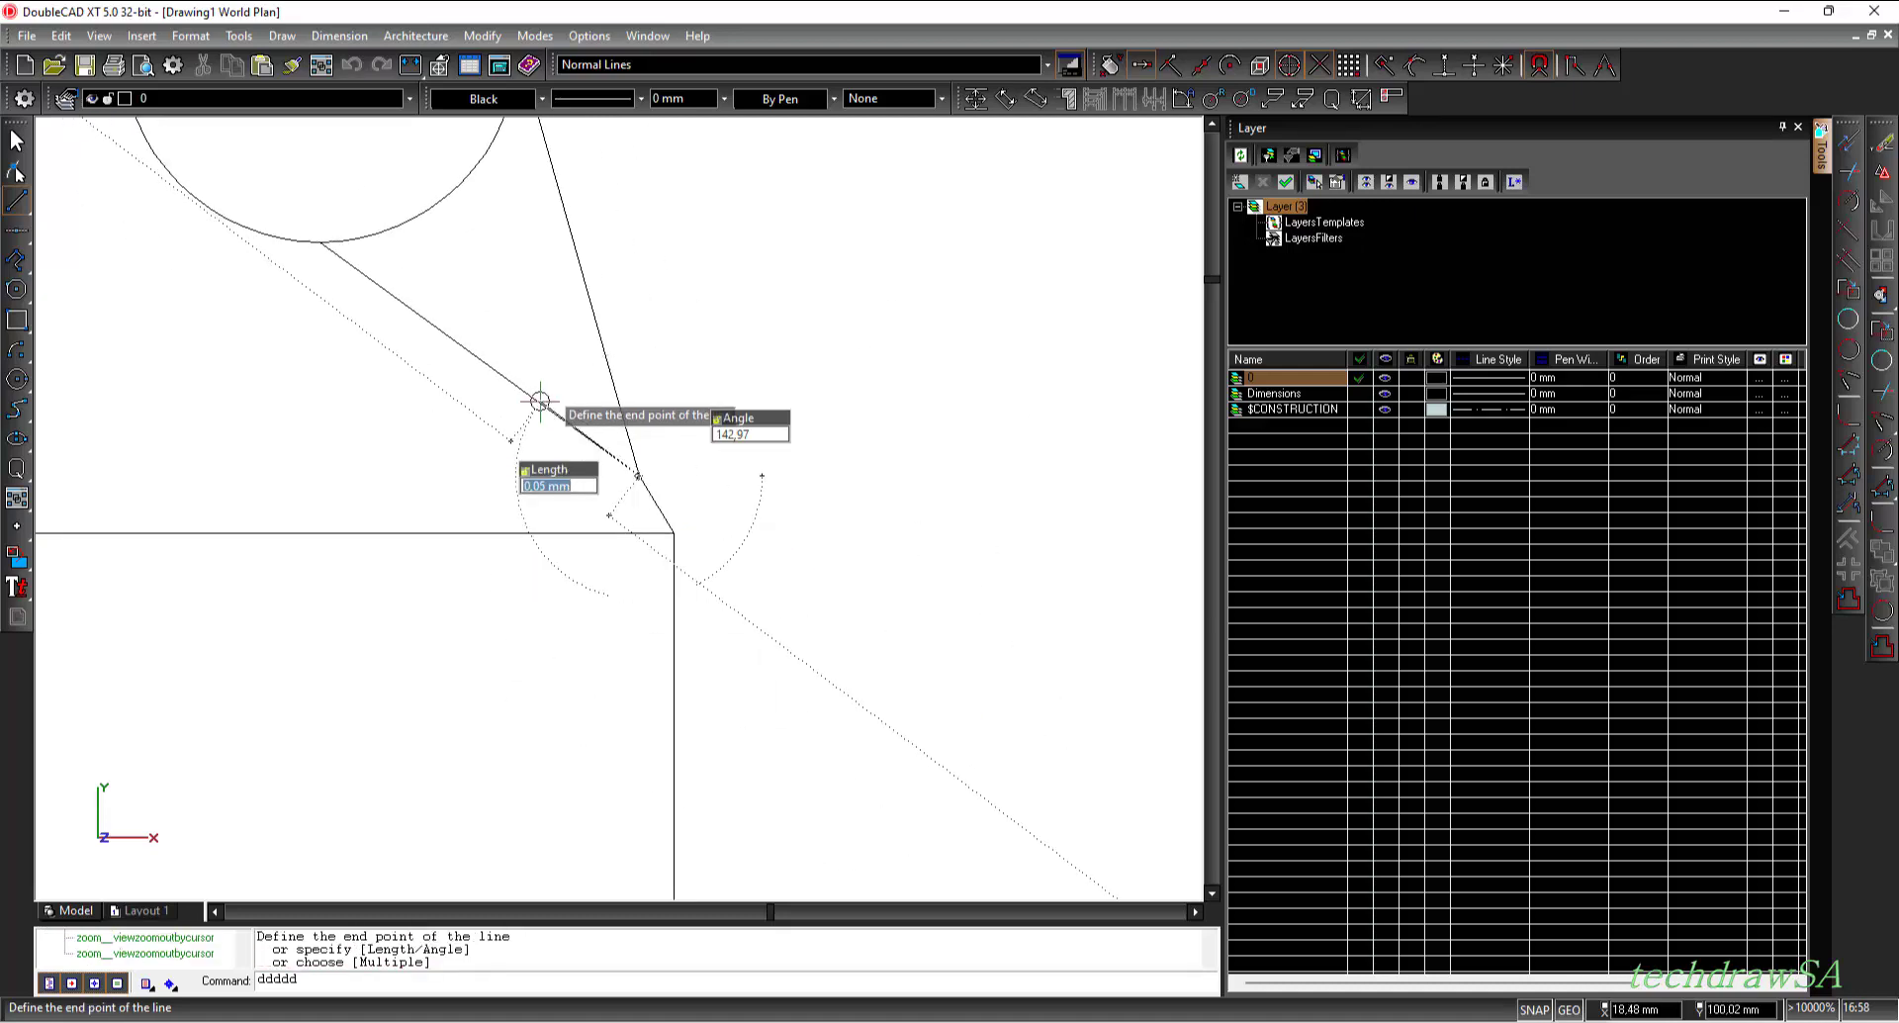
{"action": "scroll", "coordinate": [586, 267], "scroll_direction": "down", "scroll_amount": 1}
{"action": "scroll", "coordinate": [526, 199], "scroll_direction": "up", "scroll_amount": 2}
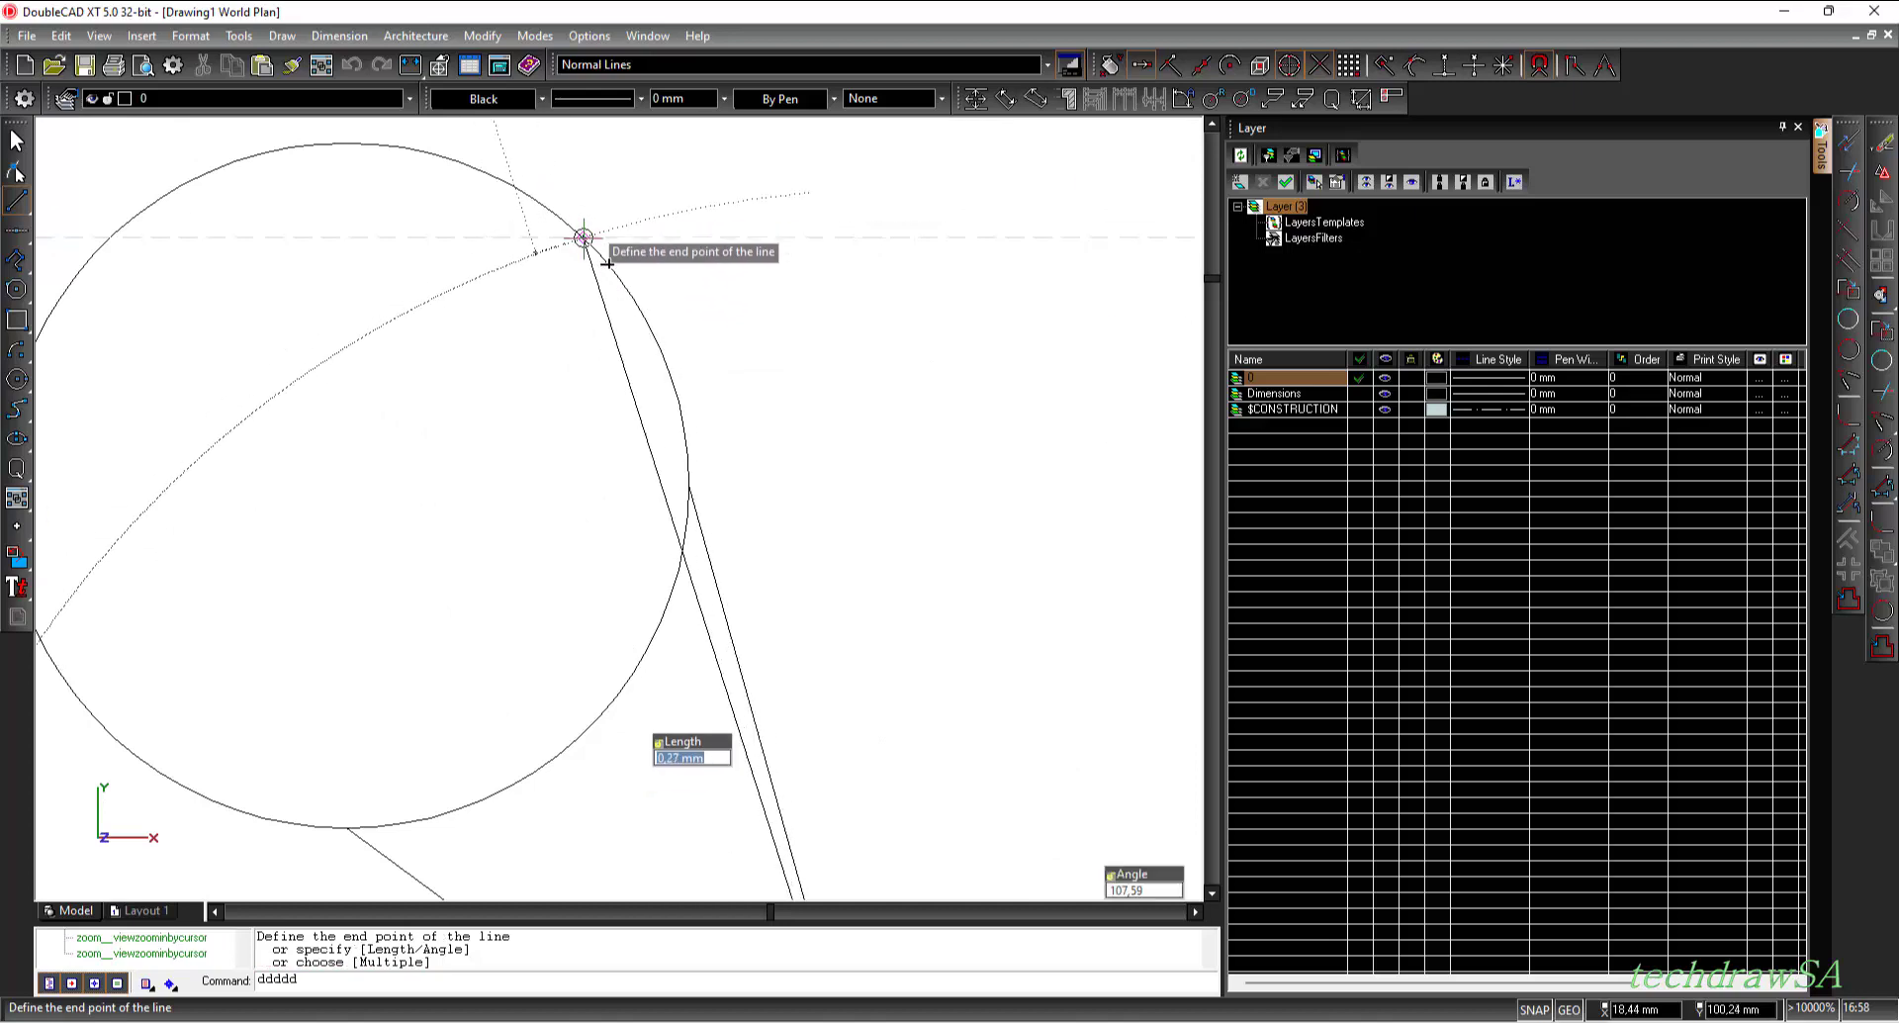
{"action": "left_click", "coordinate": [584, 237]}
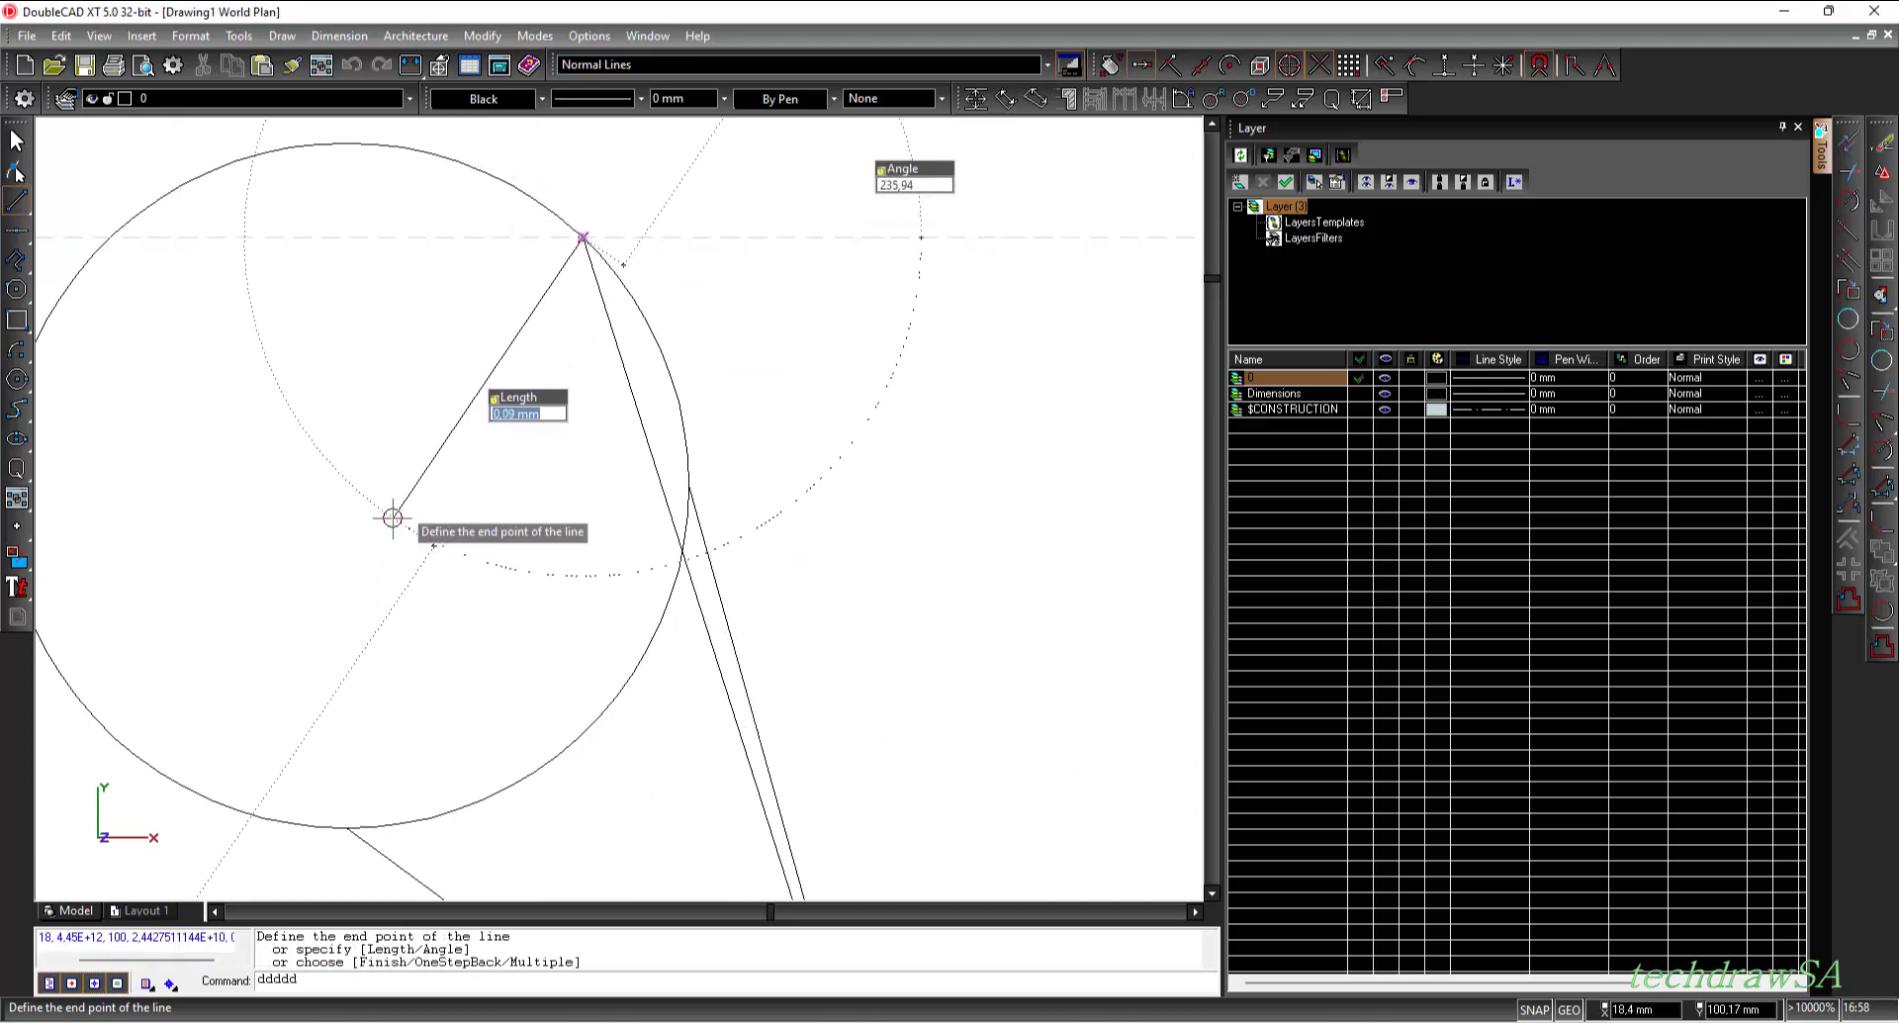
{"action": "key", "text": "Escape"}
- Delete the circle together with the short line and the lines connected to it, keeping the rectangle
{"action": "scroll", "coordinate": [534, 500], "scroll_direction": "down", "scroll_amount": 2}
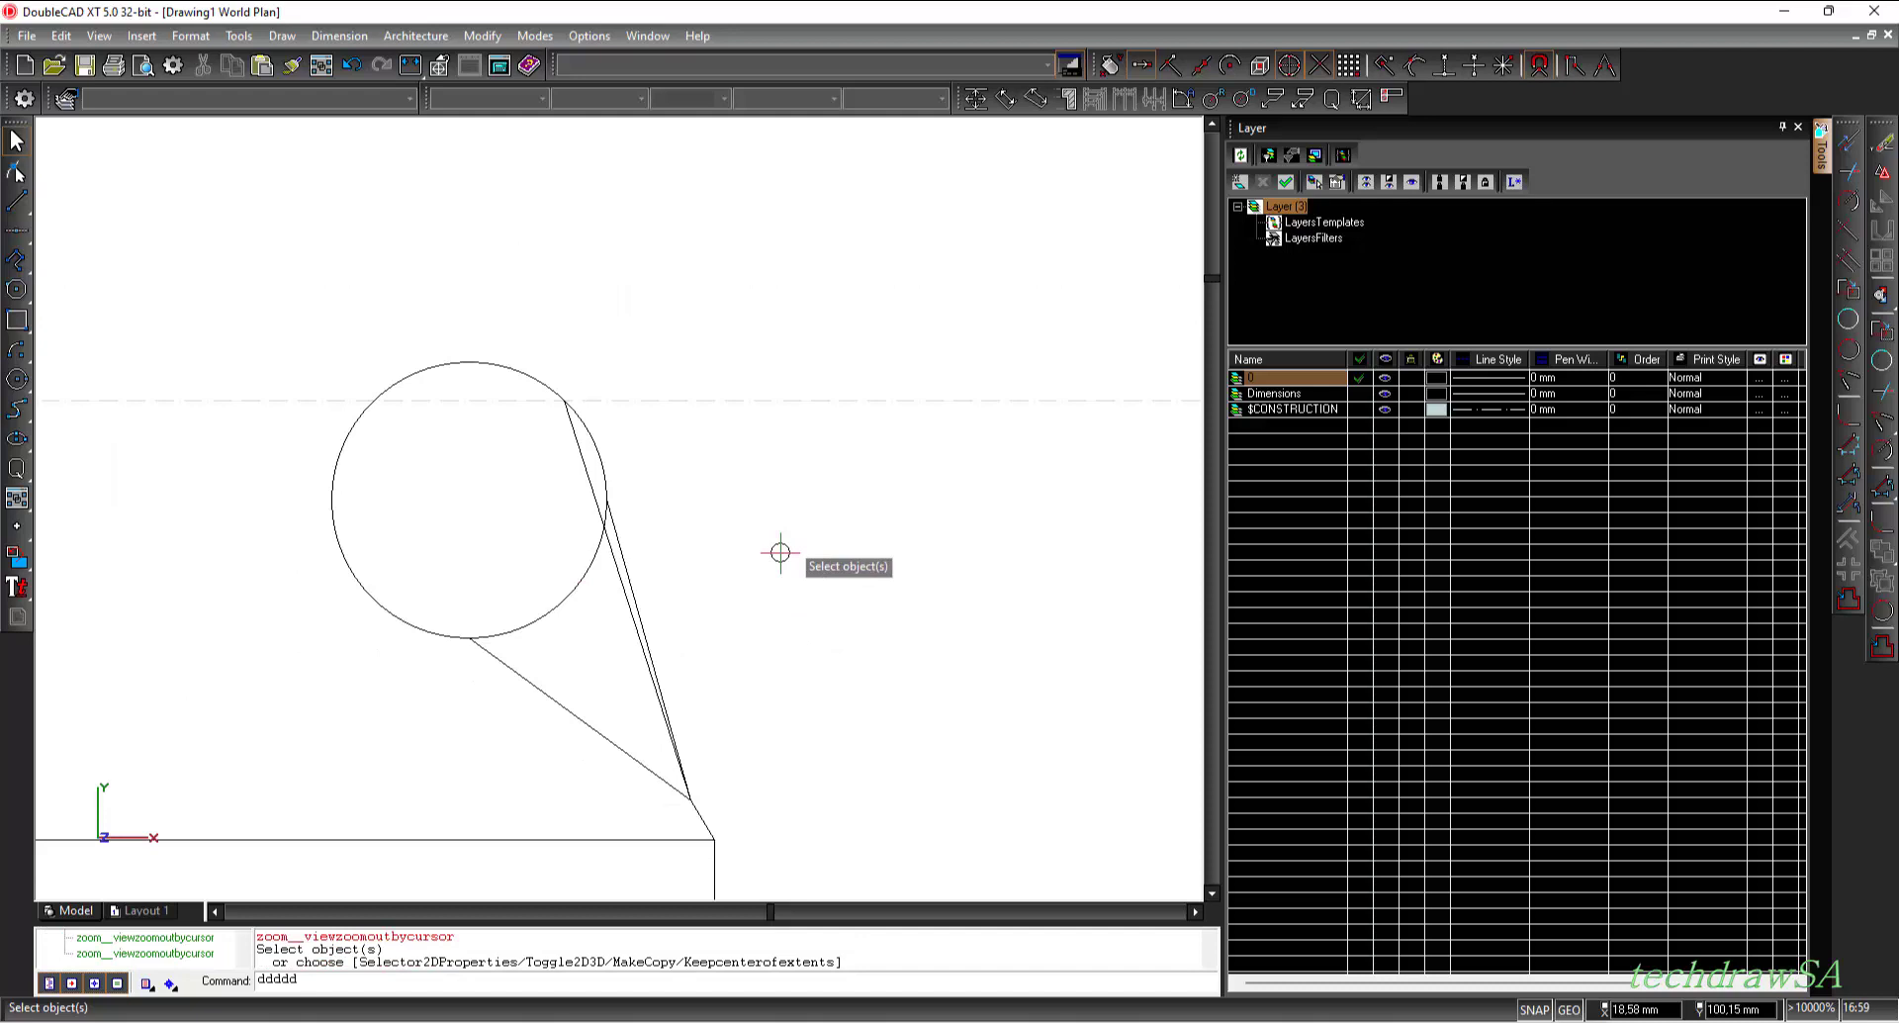
{"action": "scroll", "coordinate": [780, 551], "scroll_direction": "up", "scroll_amount": 2}
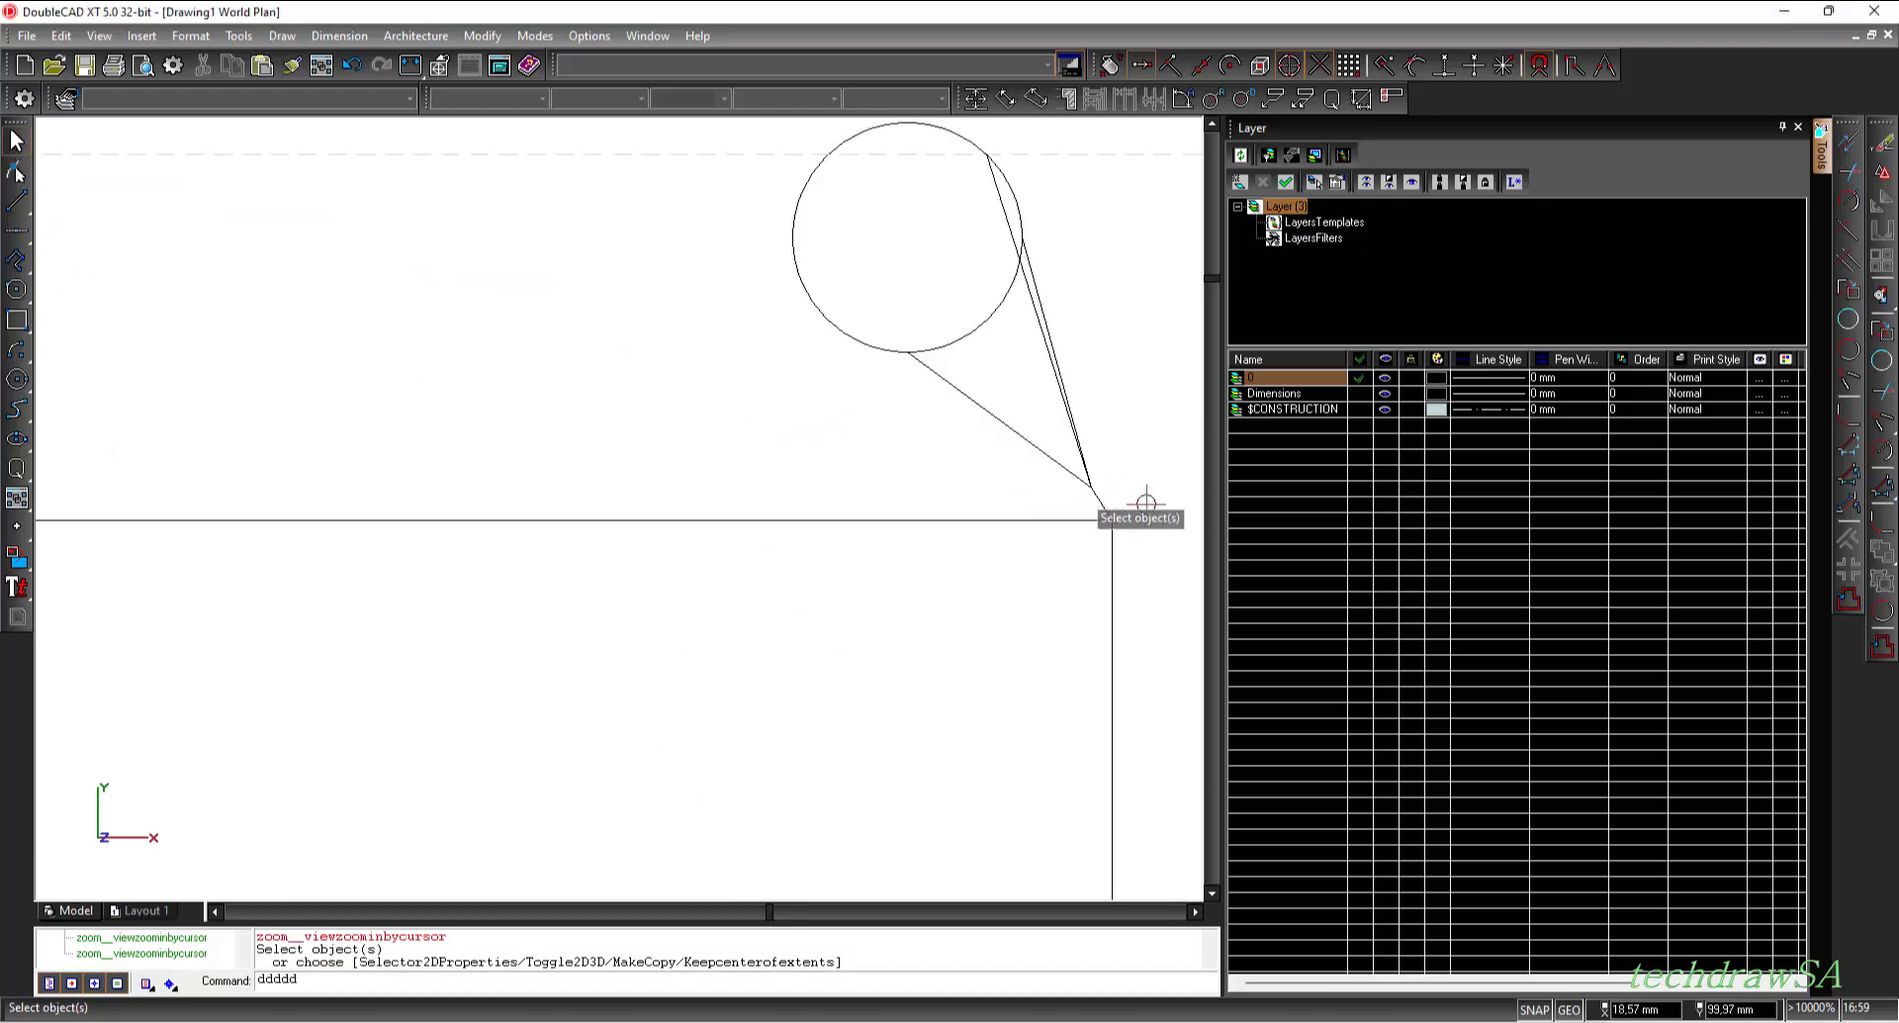
{"action": "left_click_drag", "start_coordinate": [1146, 503], "coordinate": [740, 227]}
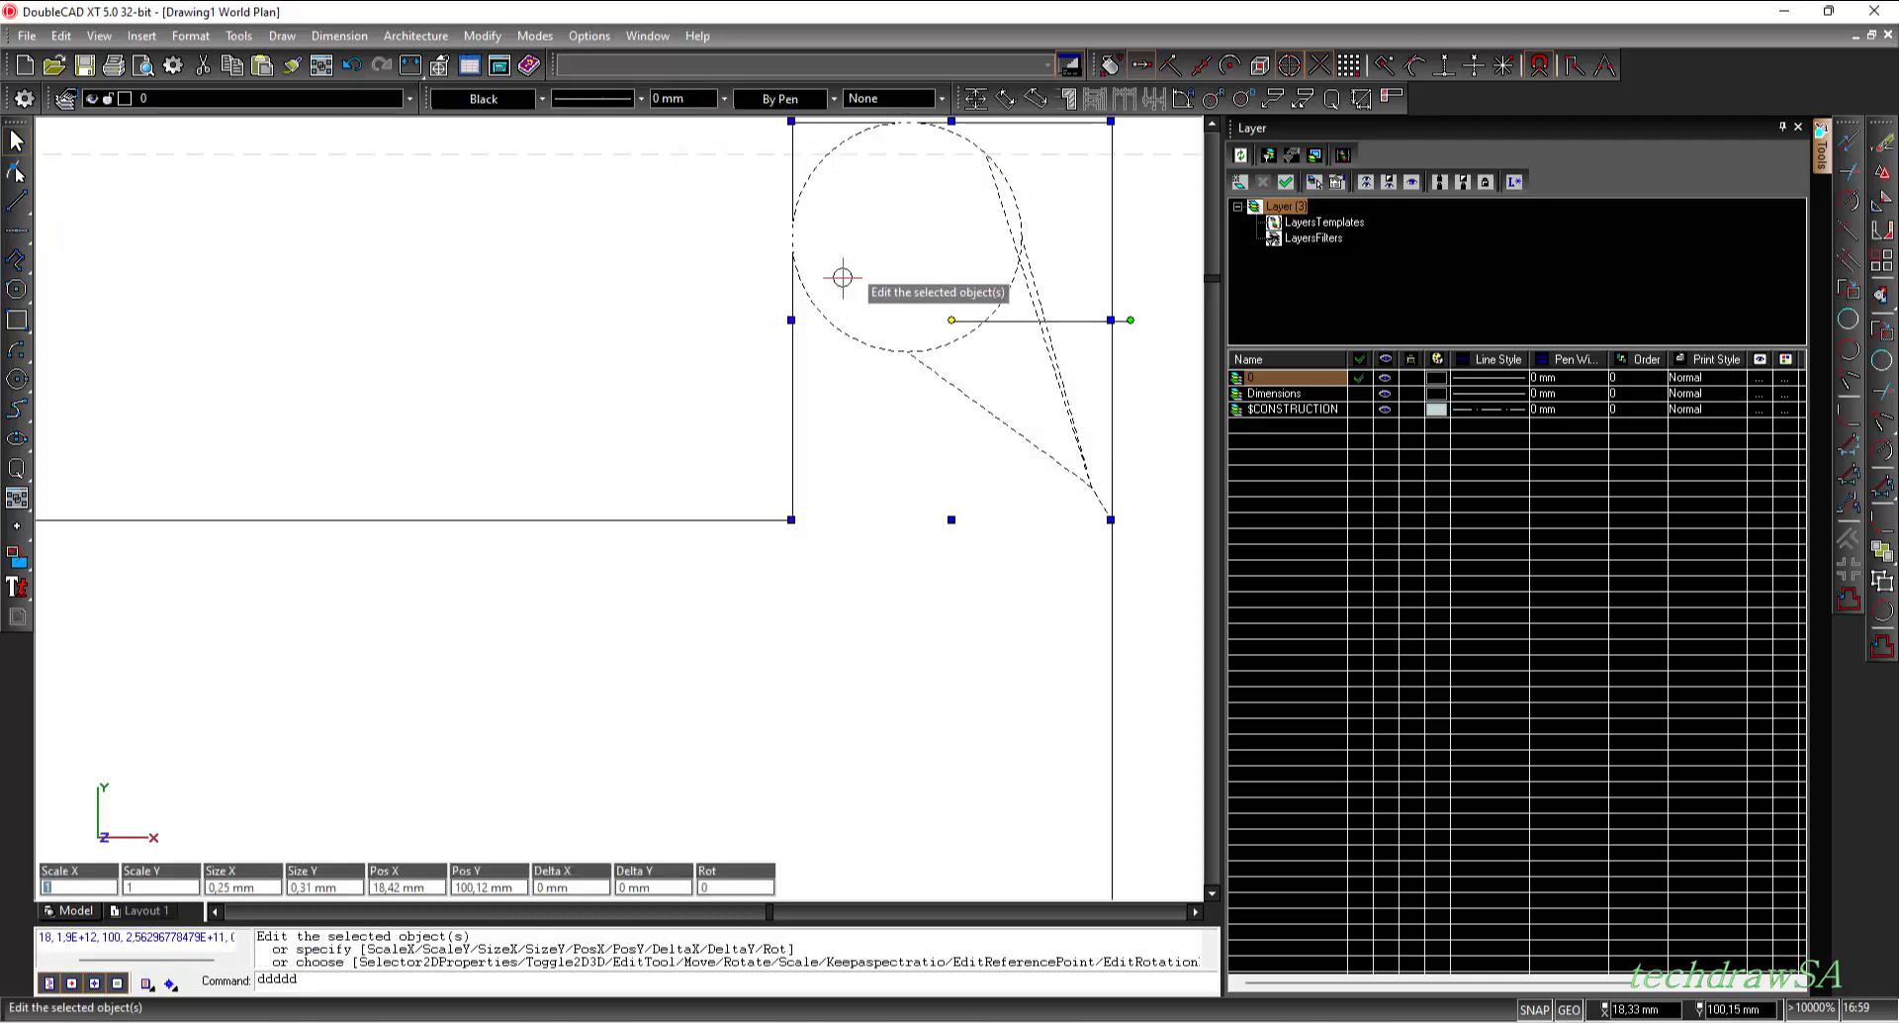
{"action": "key", "text": "Delete"}
- Delete all construction lines and place a new horizontal one just below the rectangle's upper edge, through about 12.89, 99.05
{"action": "scroll", "coordinate": [890, 629], "scroll_direction": "down", "scroll_amount": 2}
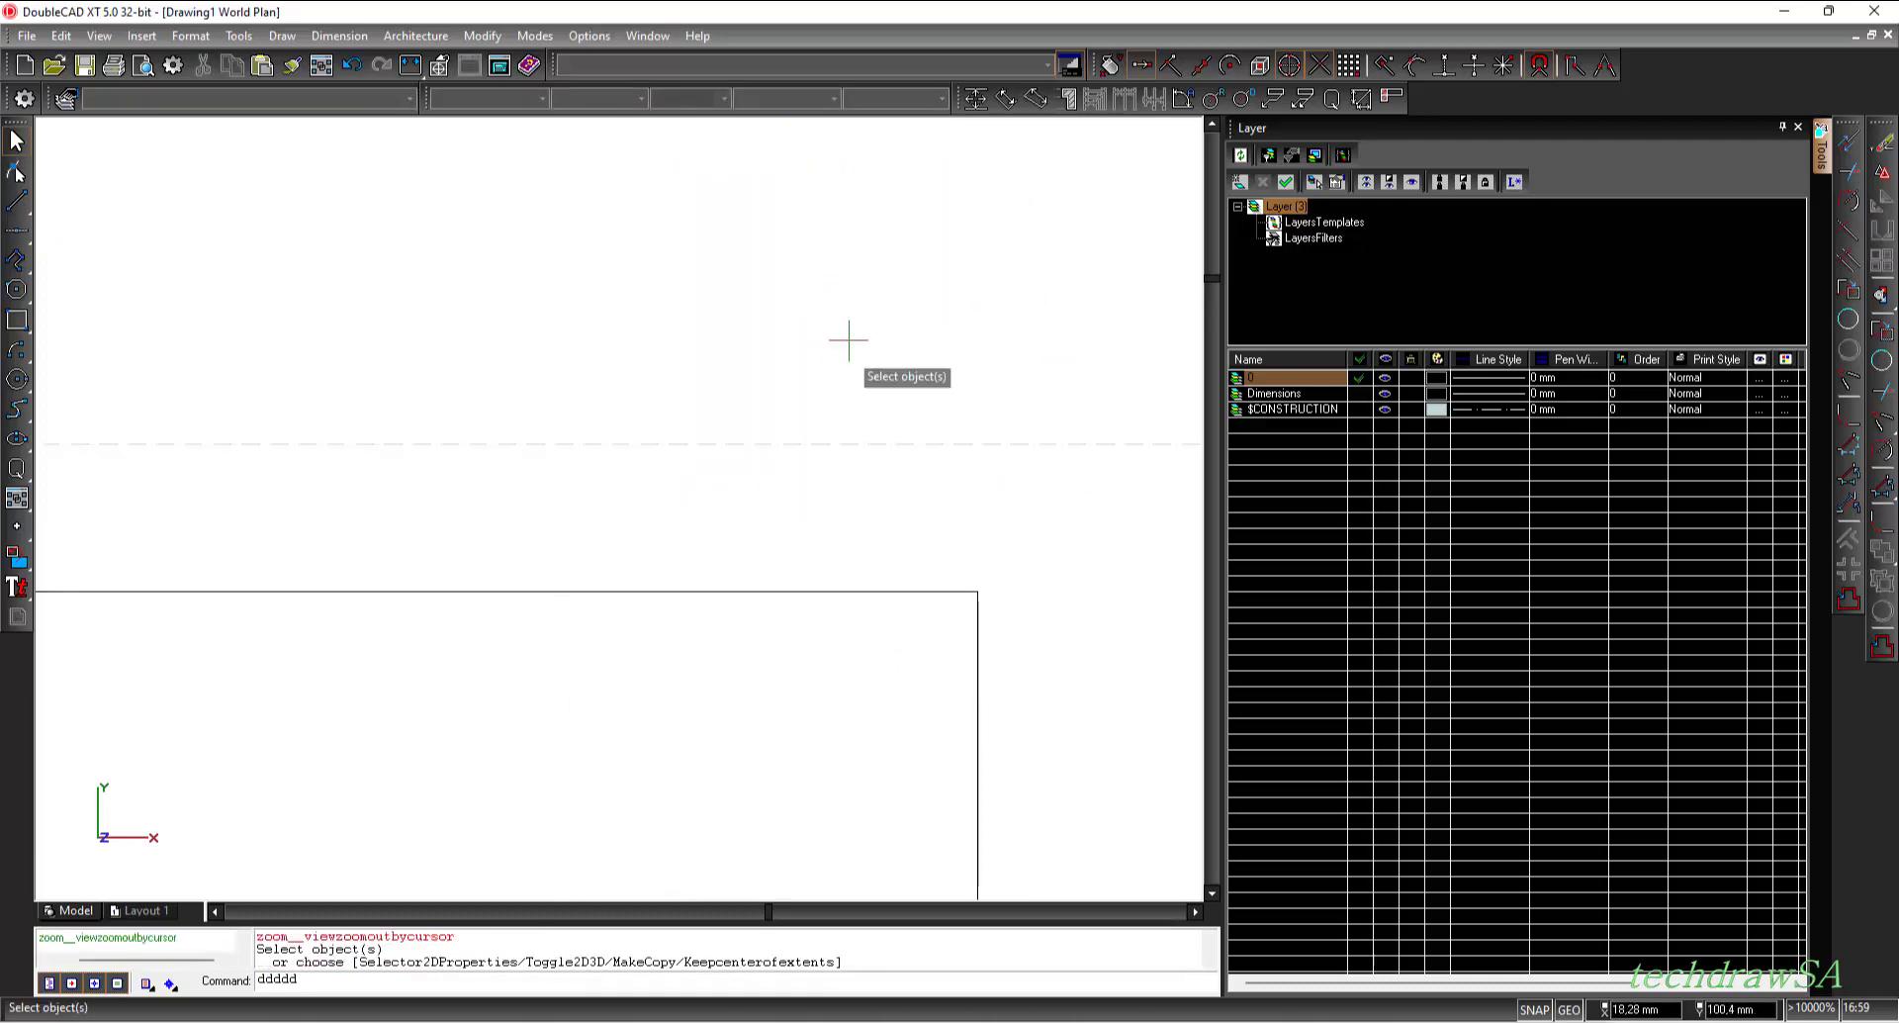
{"action": "scroll", "coordinate": [847, 339], "scroll_direction": "down", "scroll_amount": 5}
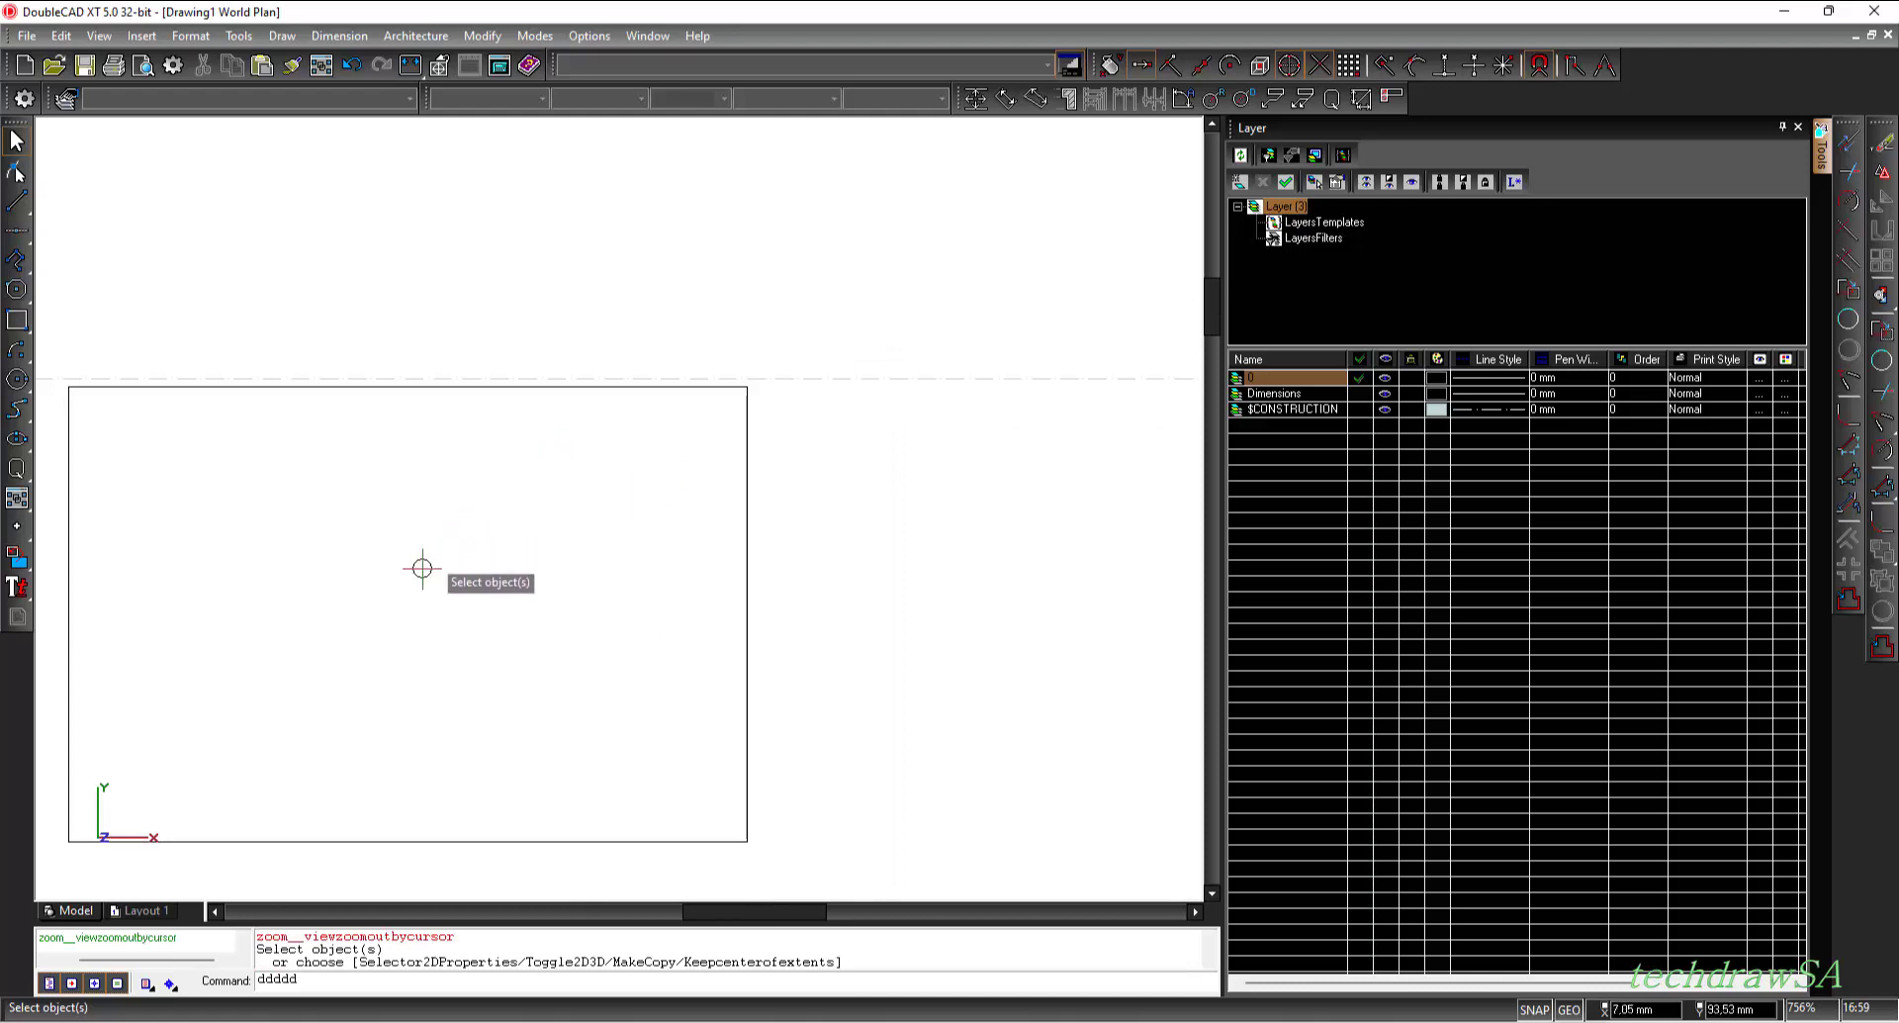
{"action": "scroll", "coordinate": [416, 554], "scroll_direction": "up", "scroll_amount": 2}
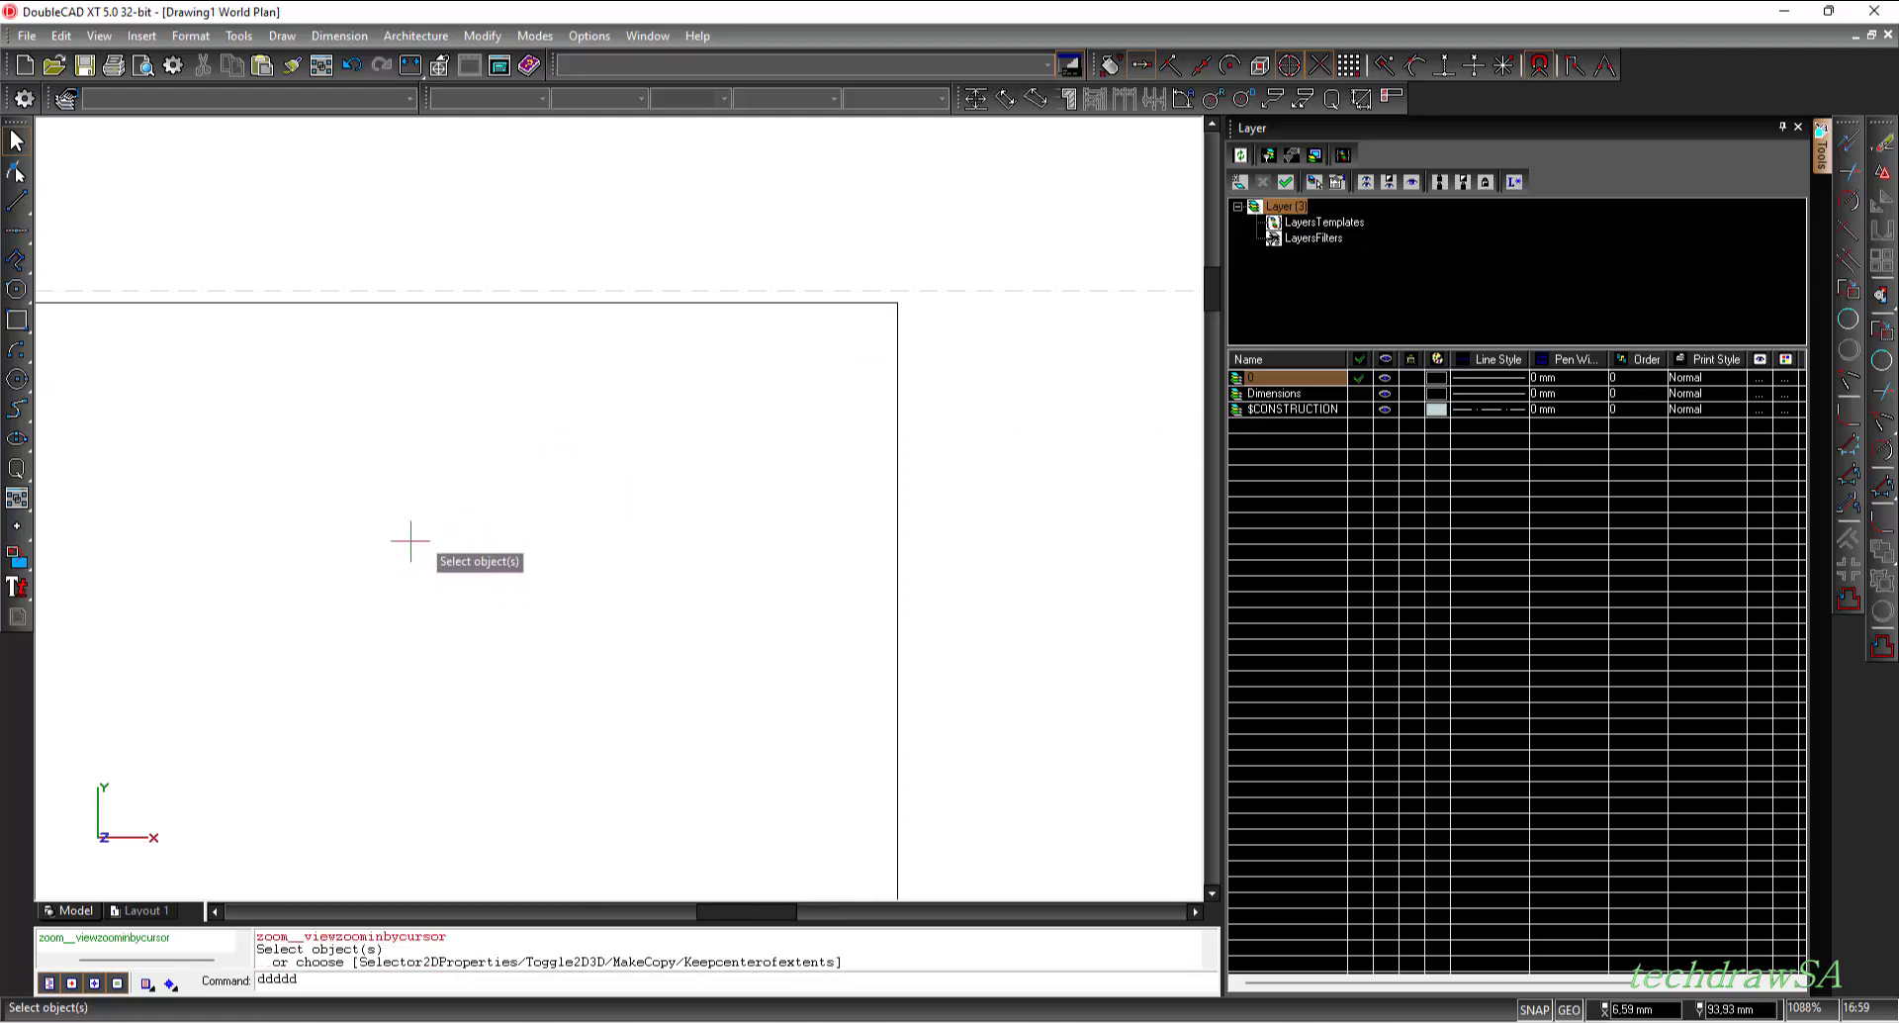
{"action": "left_click", "coordinate": [20, 232]}
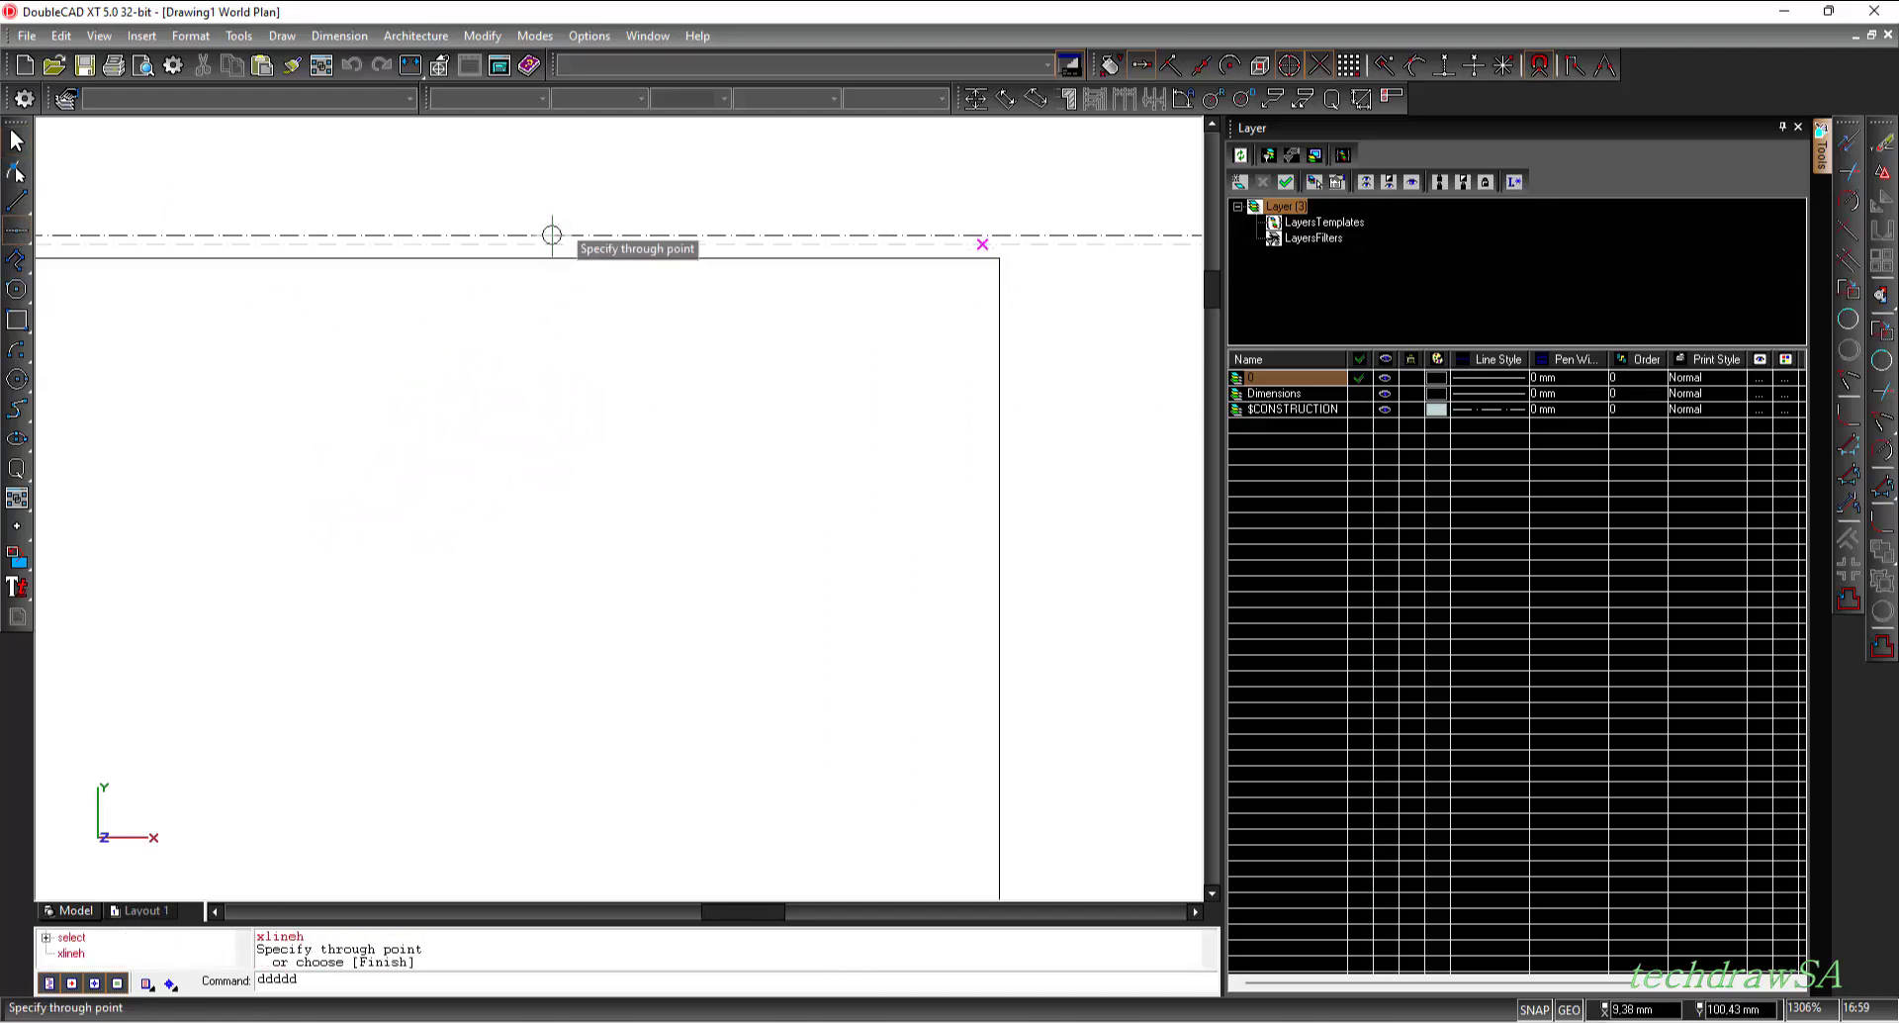
{"action": "left_click", "coordinate": [62, 35]}
{"action": "mouse_move", "coordinate": [169, 194]}
{"action": "left_click", "coordinate": [280, 262]}
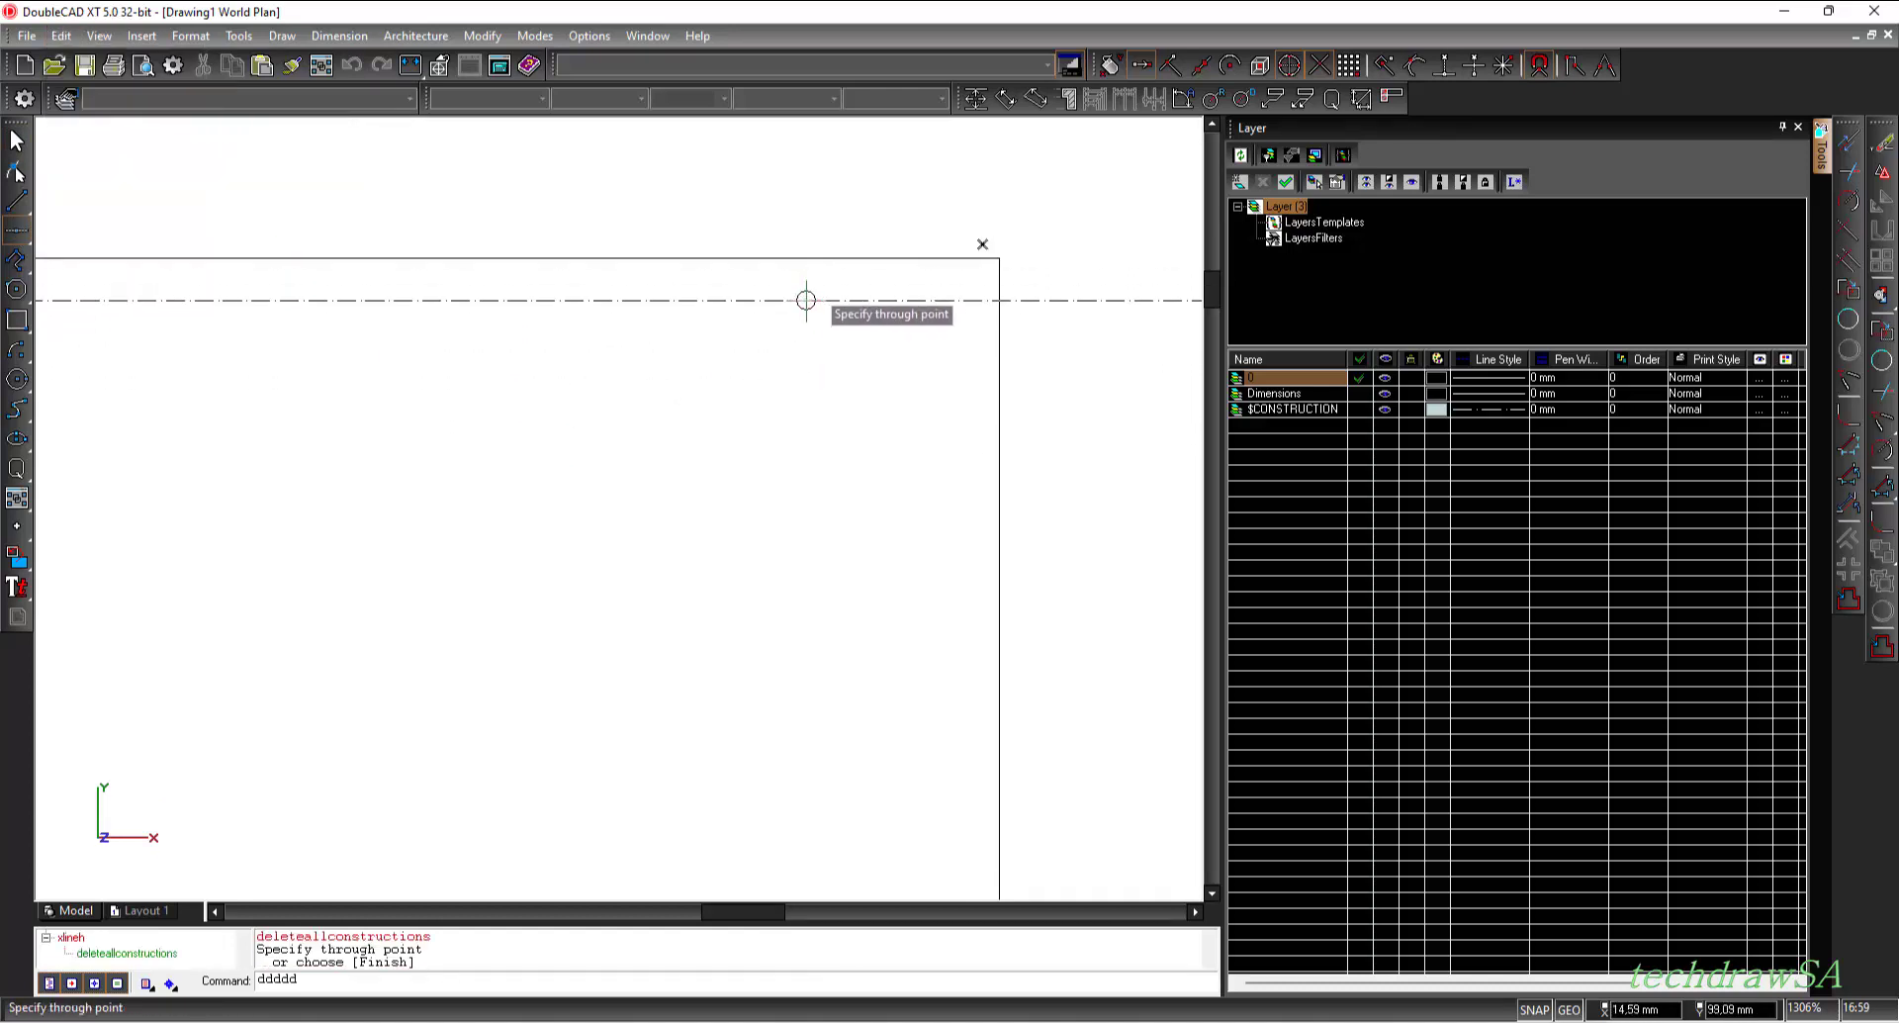
{"action": "left_click", "coordinate": [723, 302]}
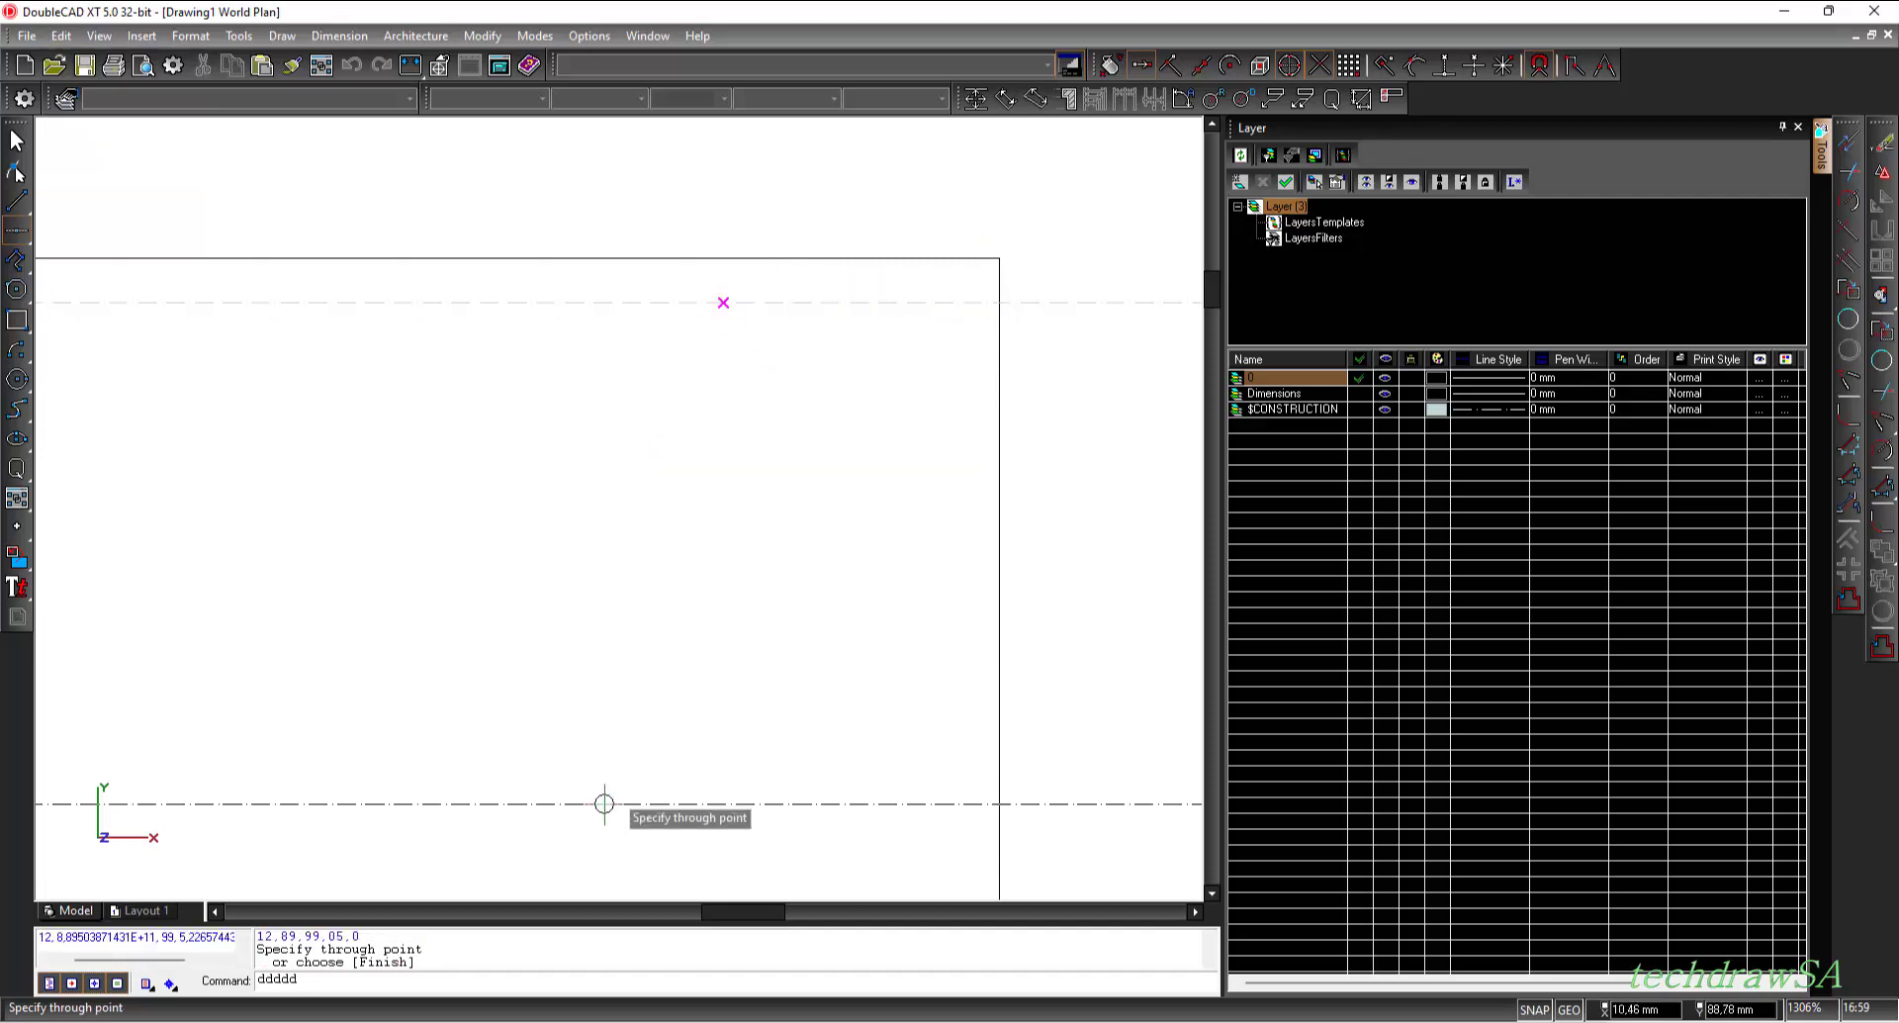
- Place a vertical construction line just inside the rectangle's right edge, through about 17.45, 97.19
{"action": "left_click", "coordinate": [17, 235]}
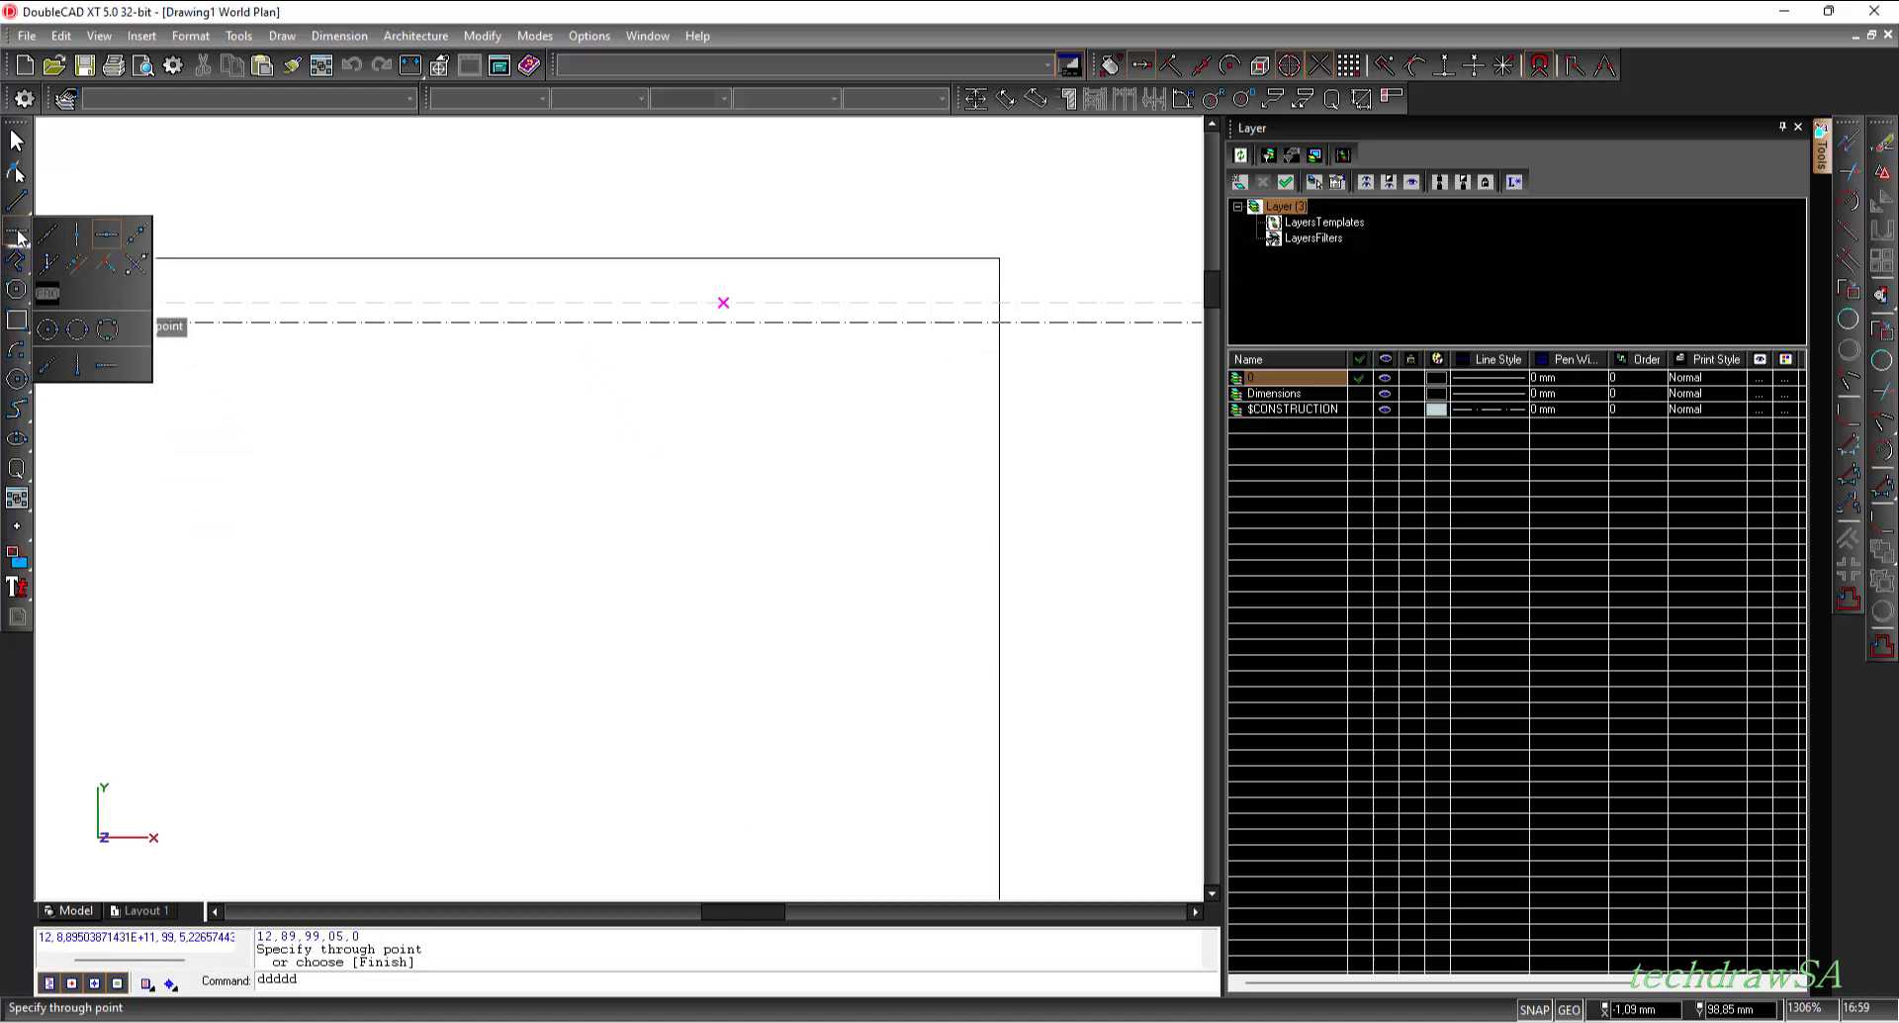
{"action": "left_click", "coordinate": [87, 241]}
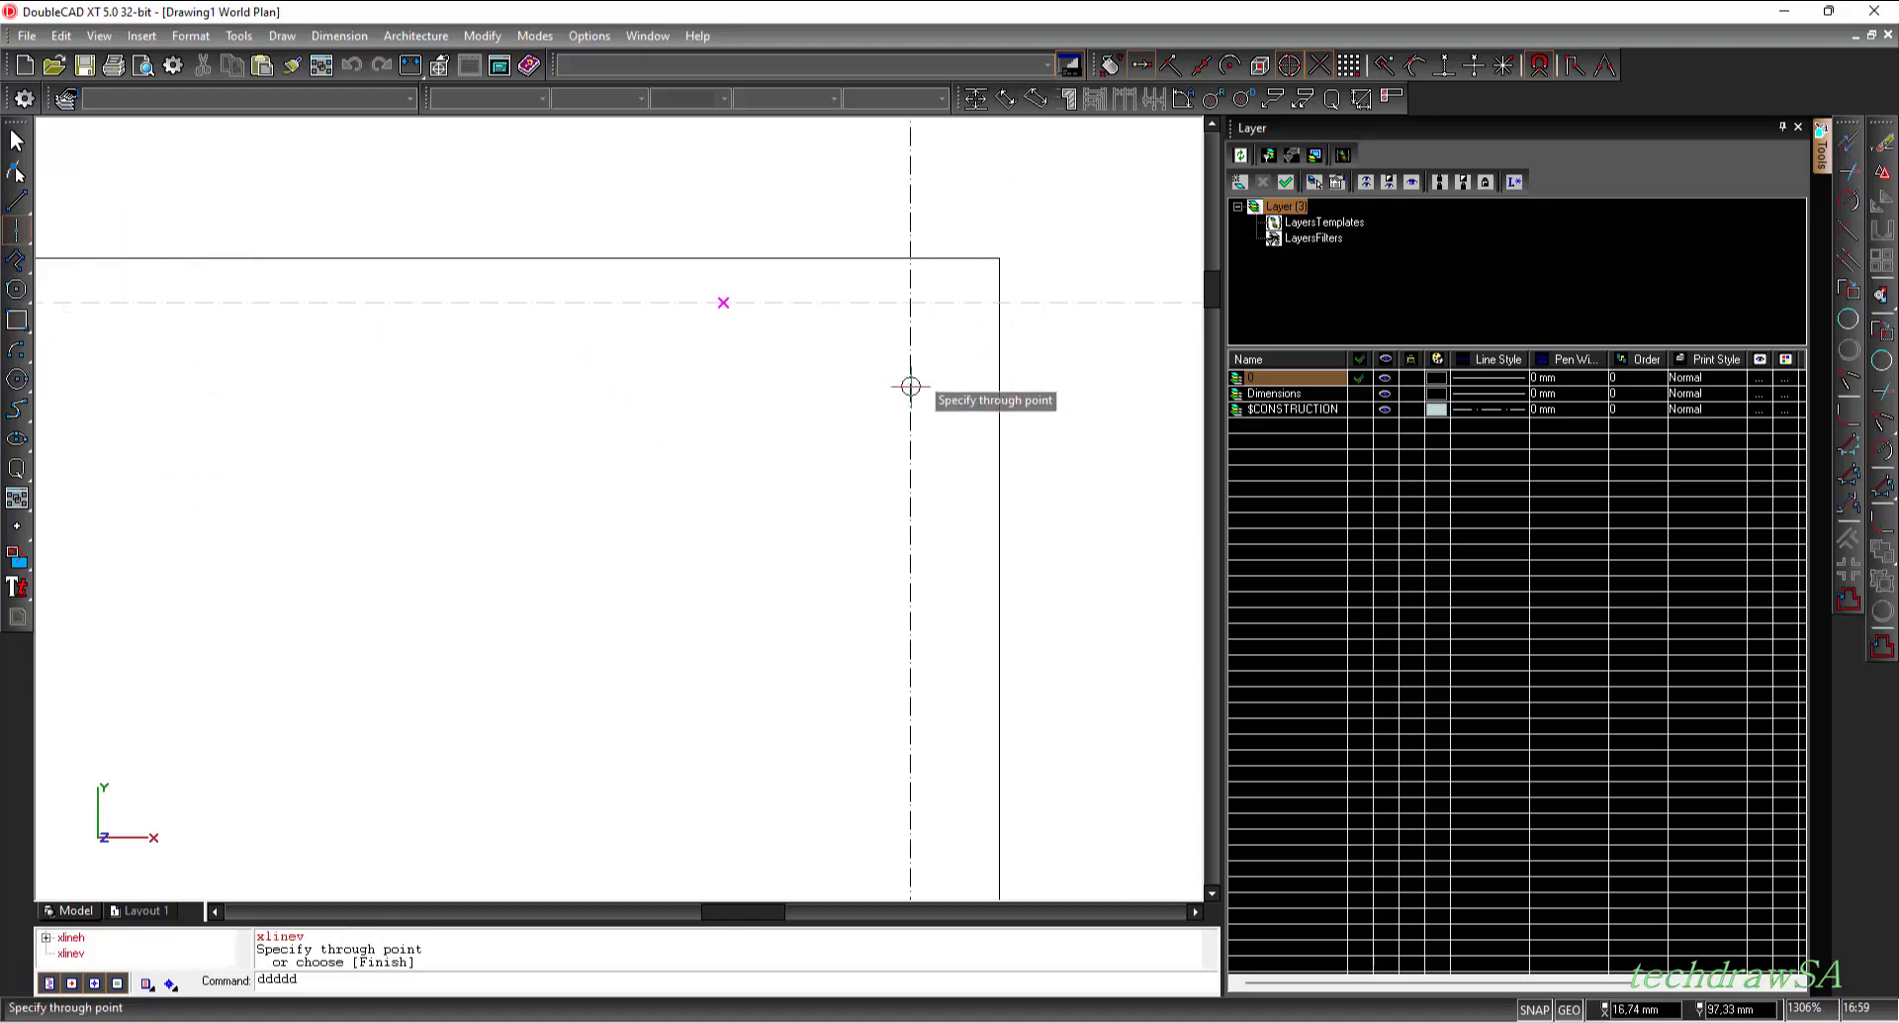
{"action": "left_click", "coordinate": [946, 394]}
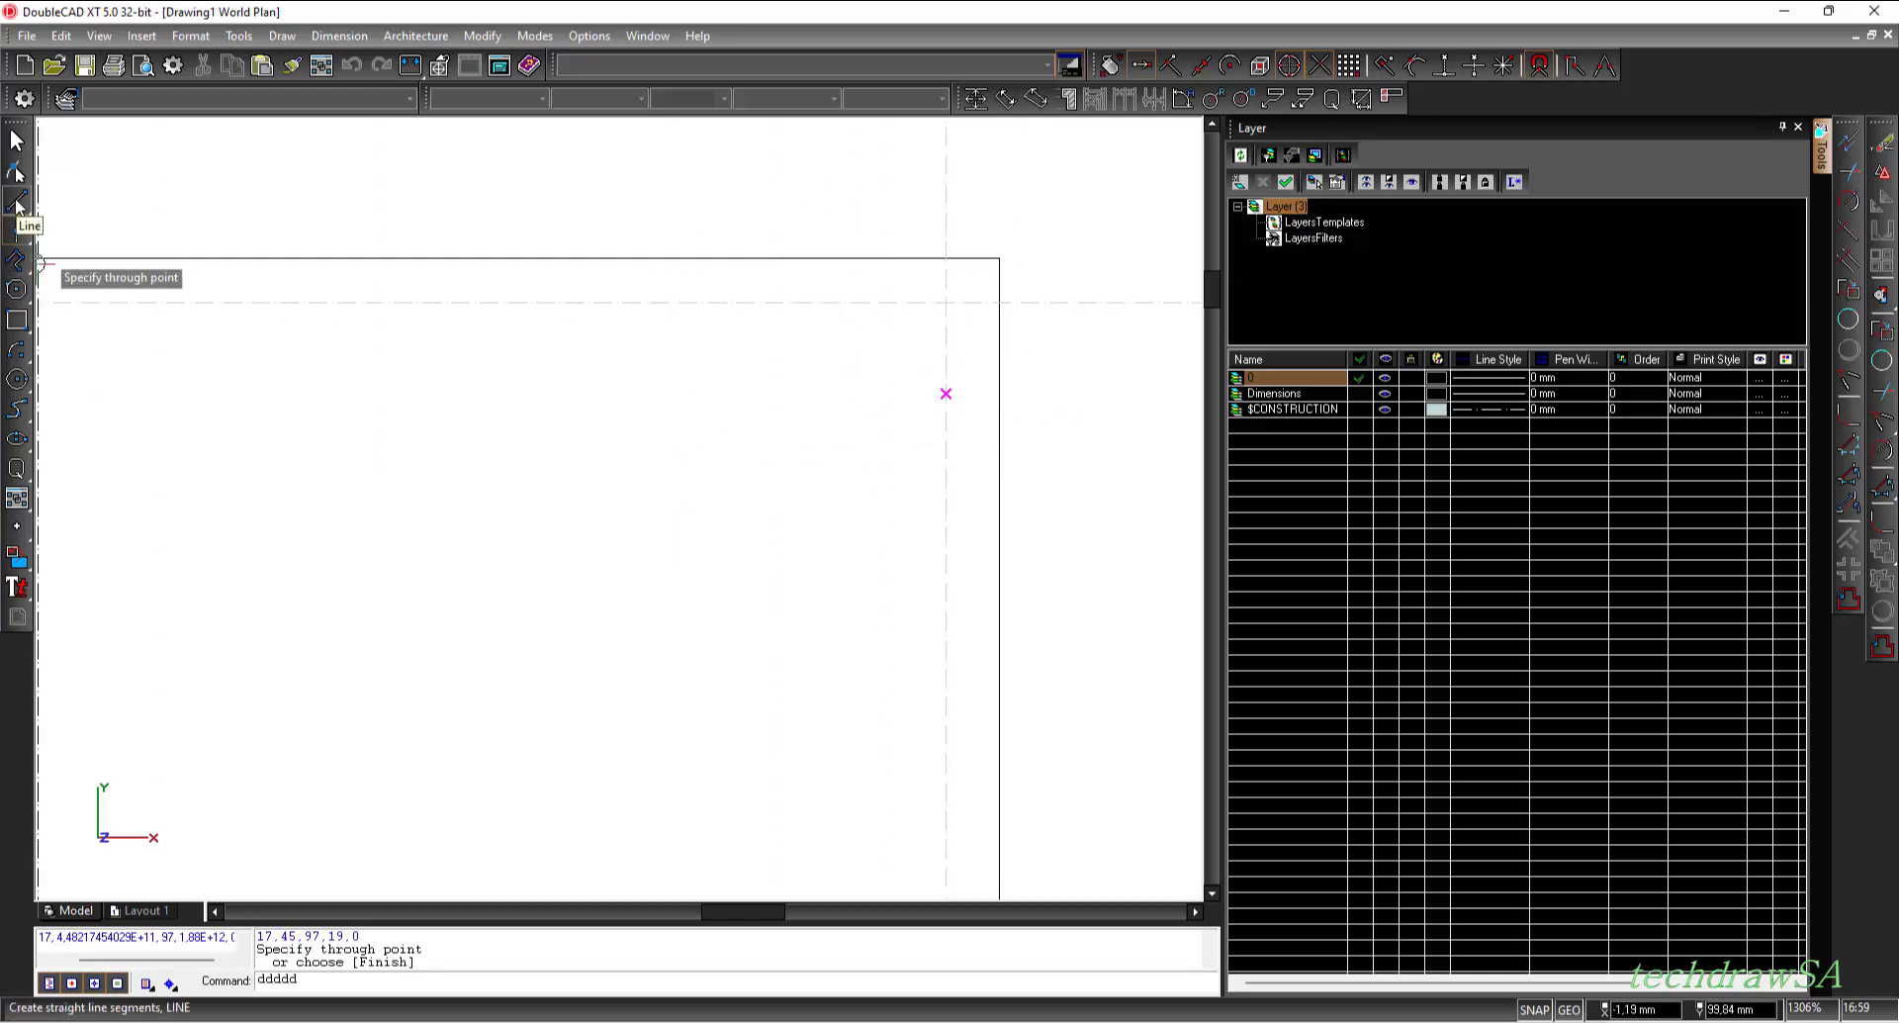
- Draw a horizontal line leftward along the horizontal construction line, starting at its intersection with the vertical one using the intersection snap
{"action": "left_click", "coordinate": [17, 205]}
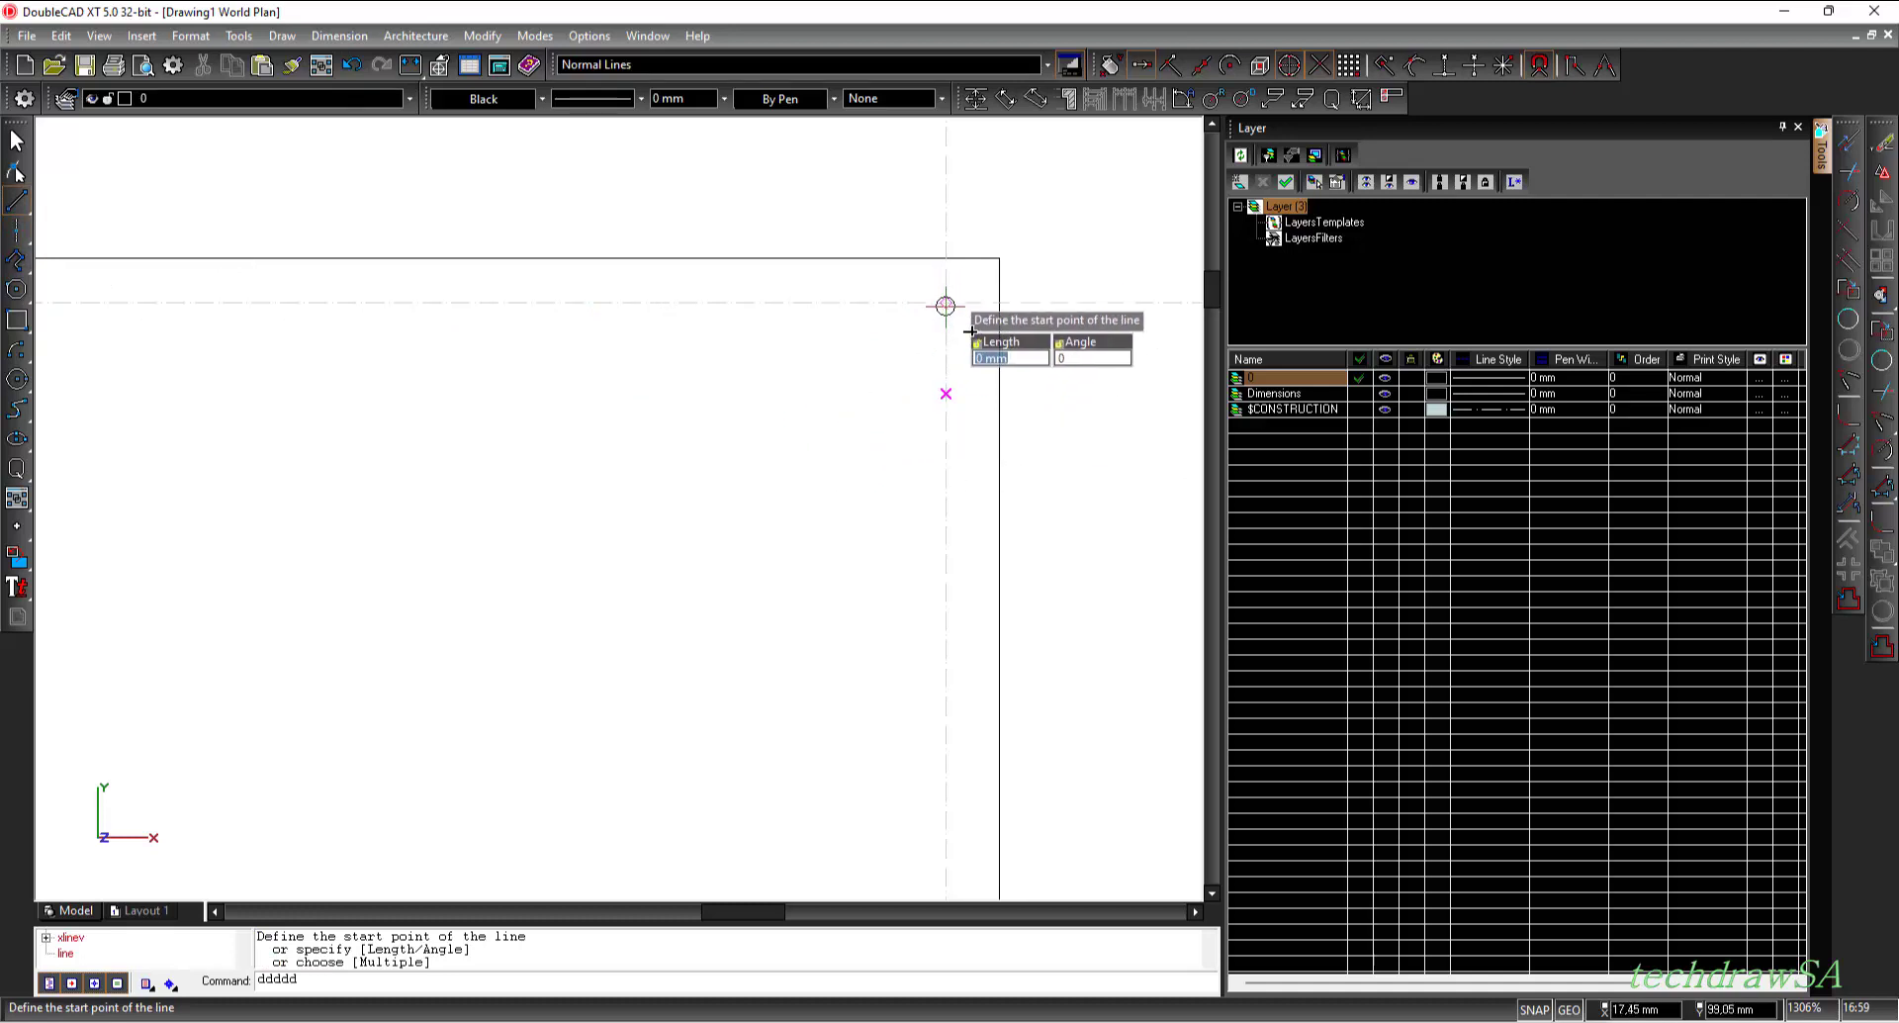
{"action": "scroll", "coordinate": [946, 306], "scroll_direction": "up", "scroll_amount": 2}
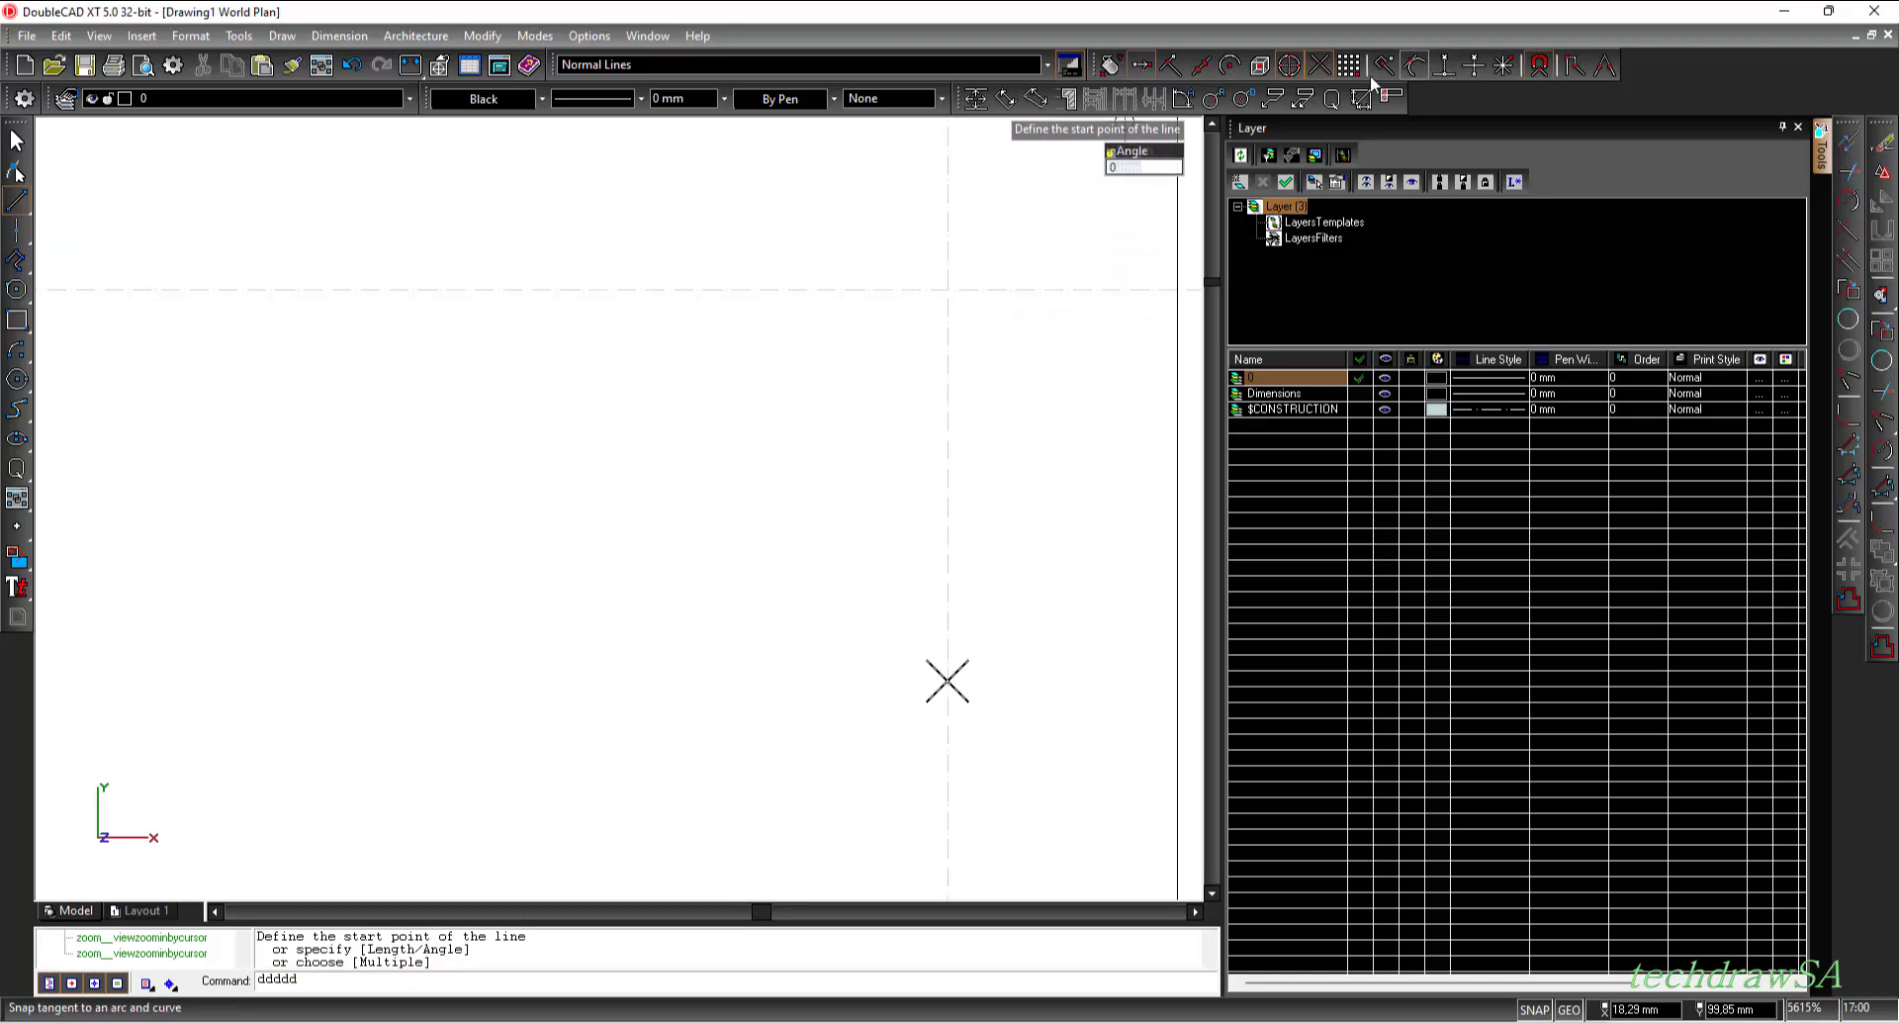
{"action": "left_click", "coordinate": [1322, 66]}
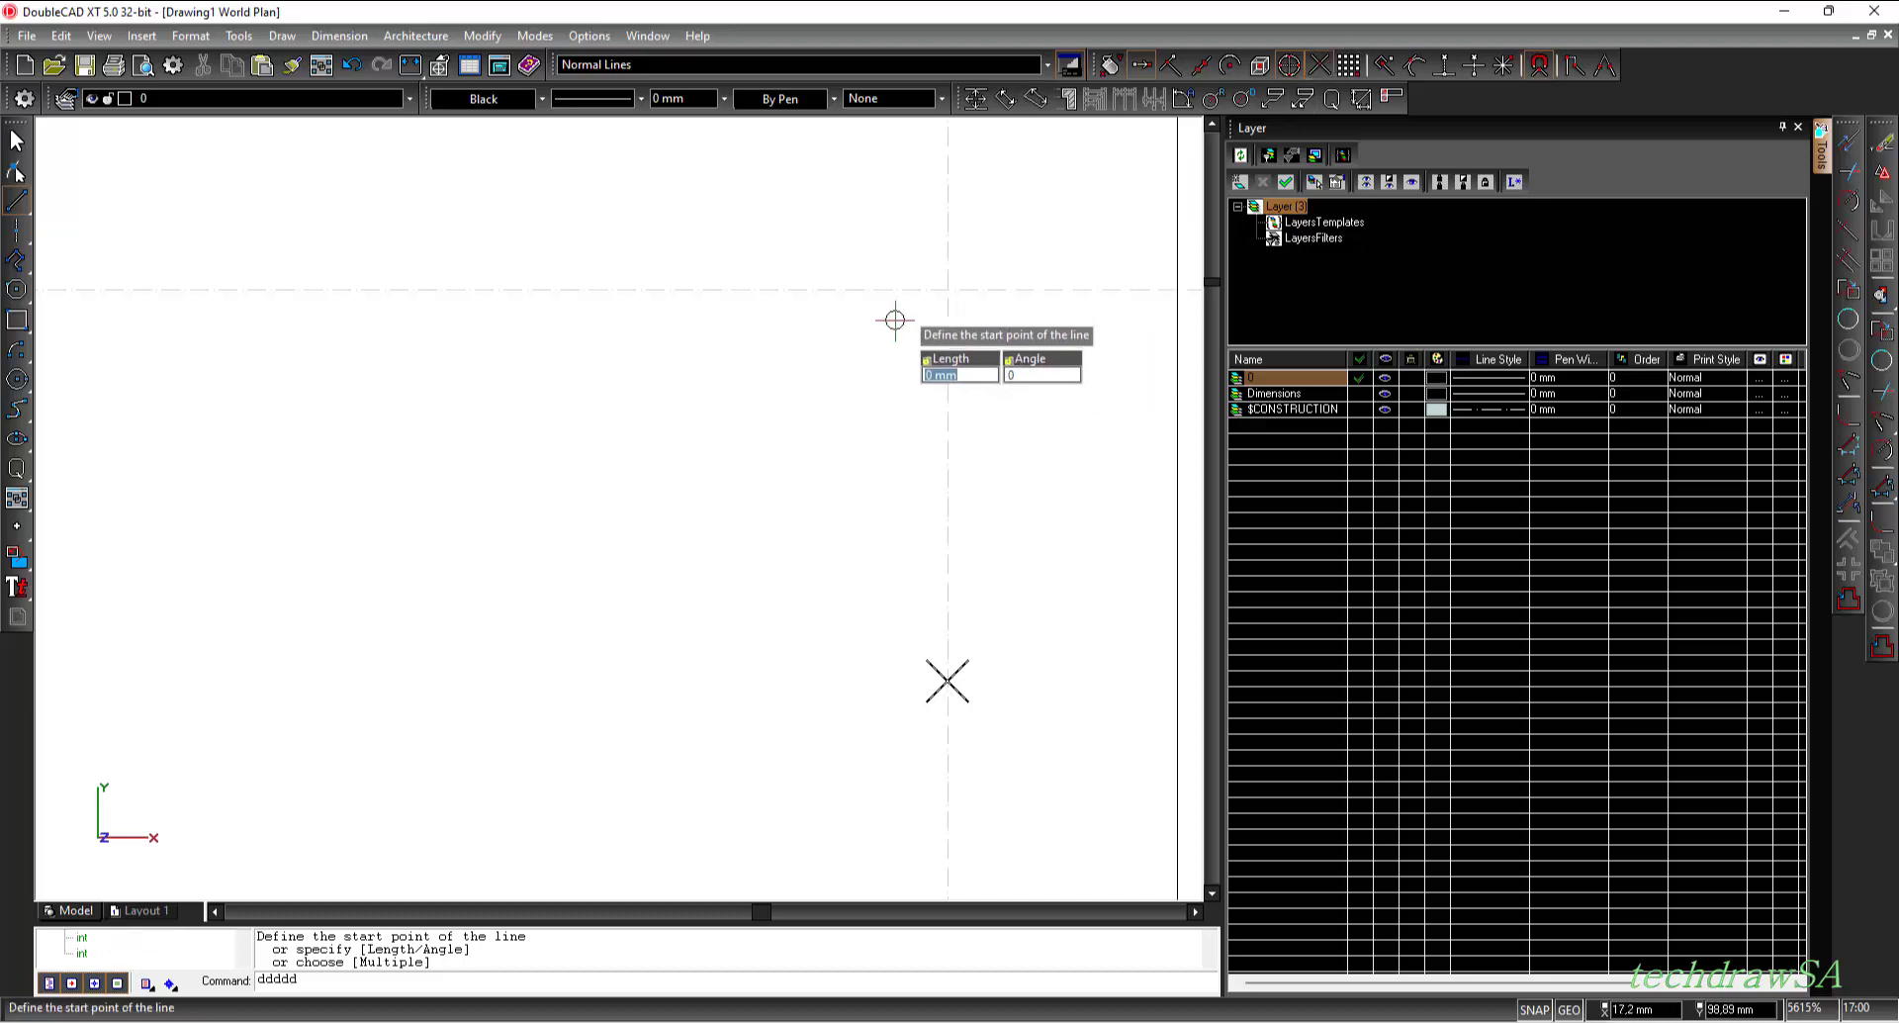
{"action": "left_click", "coordinate": [1288, 65]}
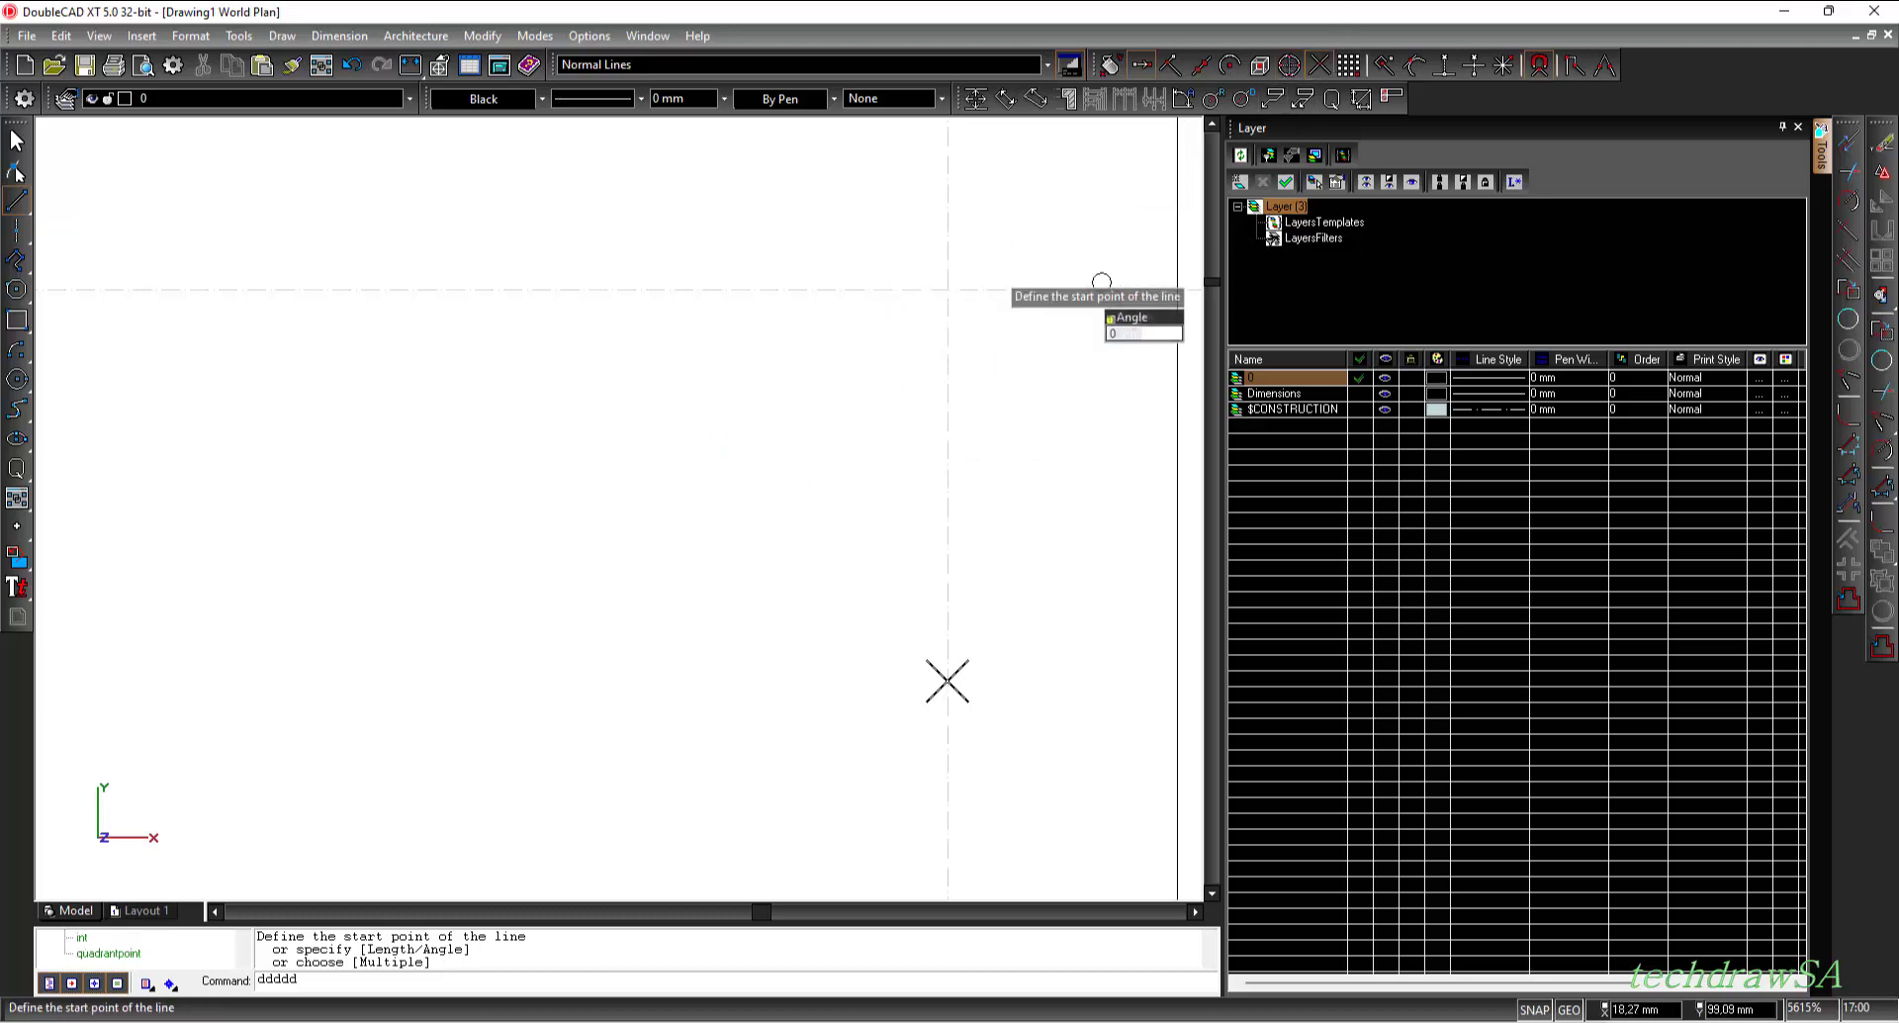
{"action": "left_click", "coordinate": [946, 291]}
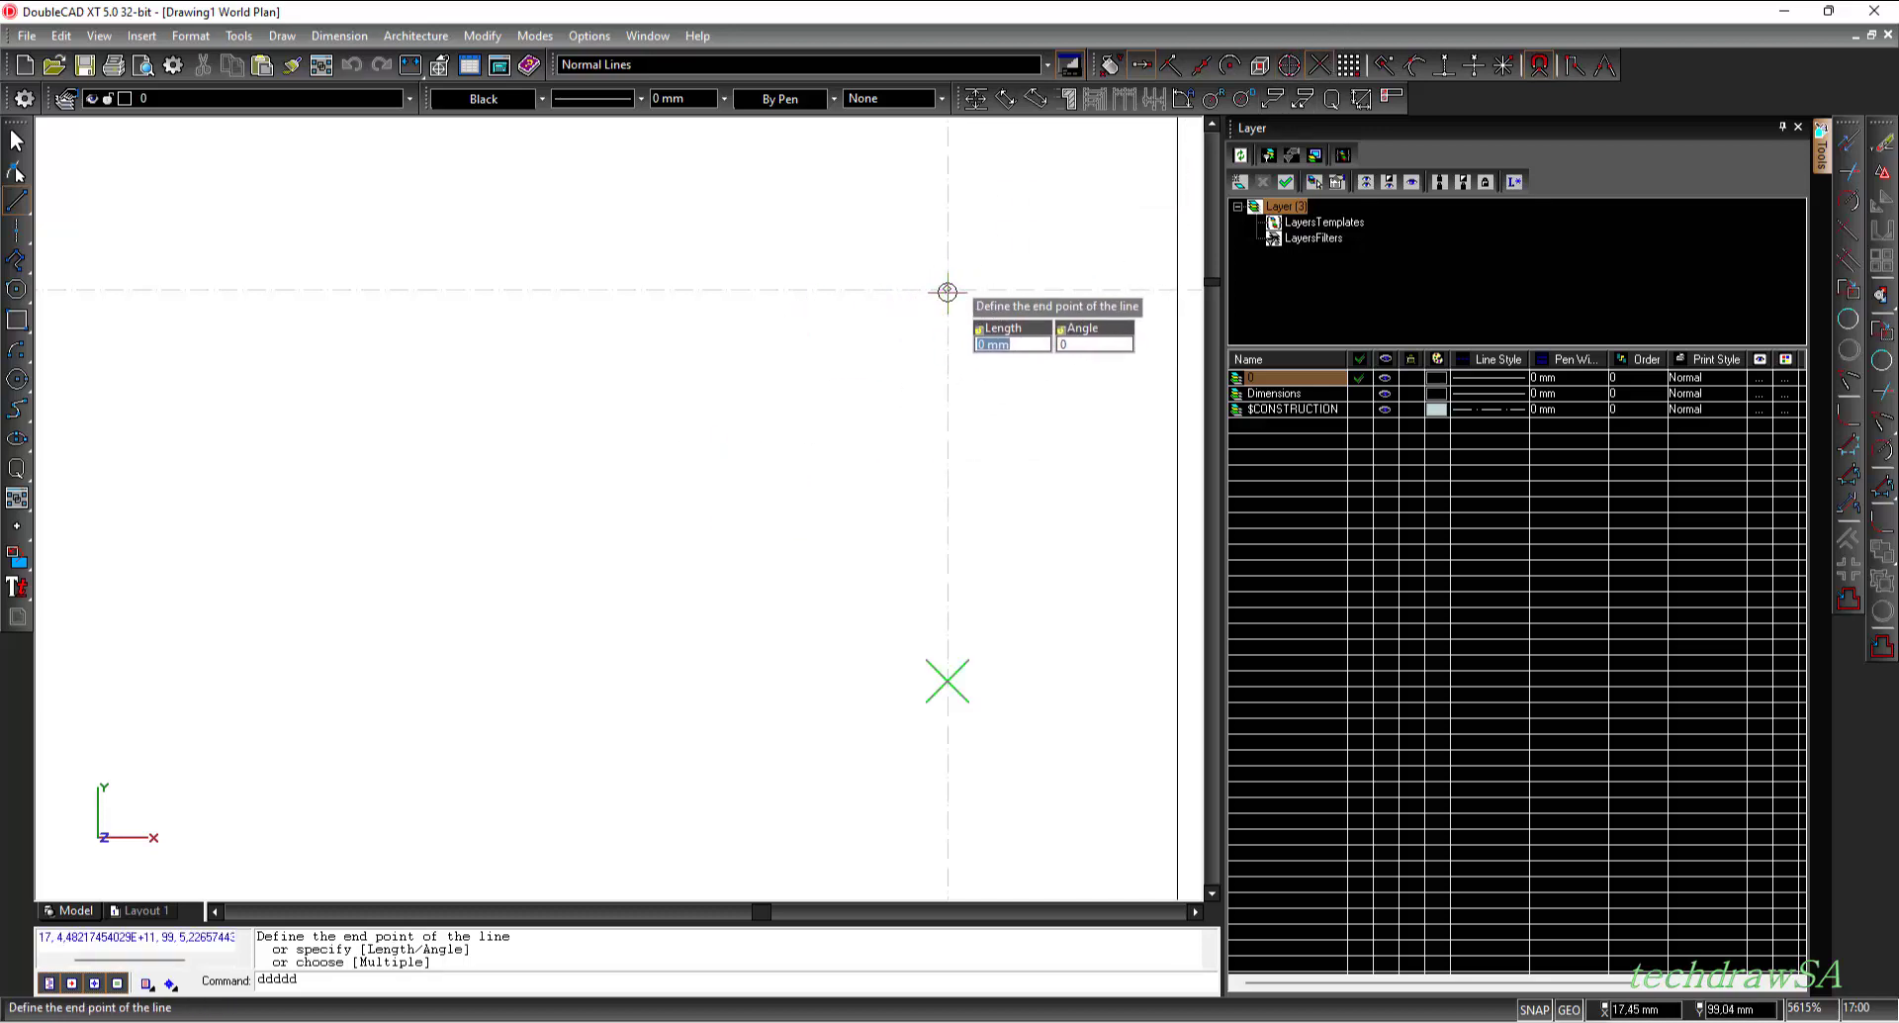
{"action": "scroll", "coordinate": [487, 400], "scroll_direction": "down", "scroll_amount": 2}
{"action": "scroll", "coordinate": [487, 401], "scroll_direction": "down", "scroll_amount": 1}
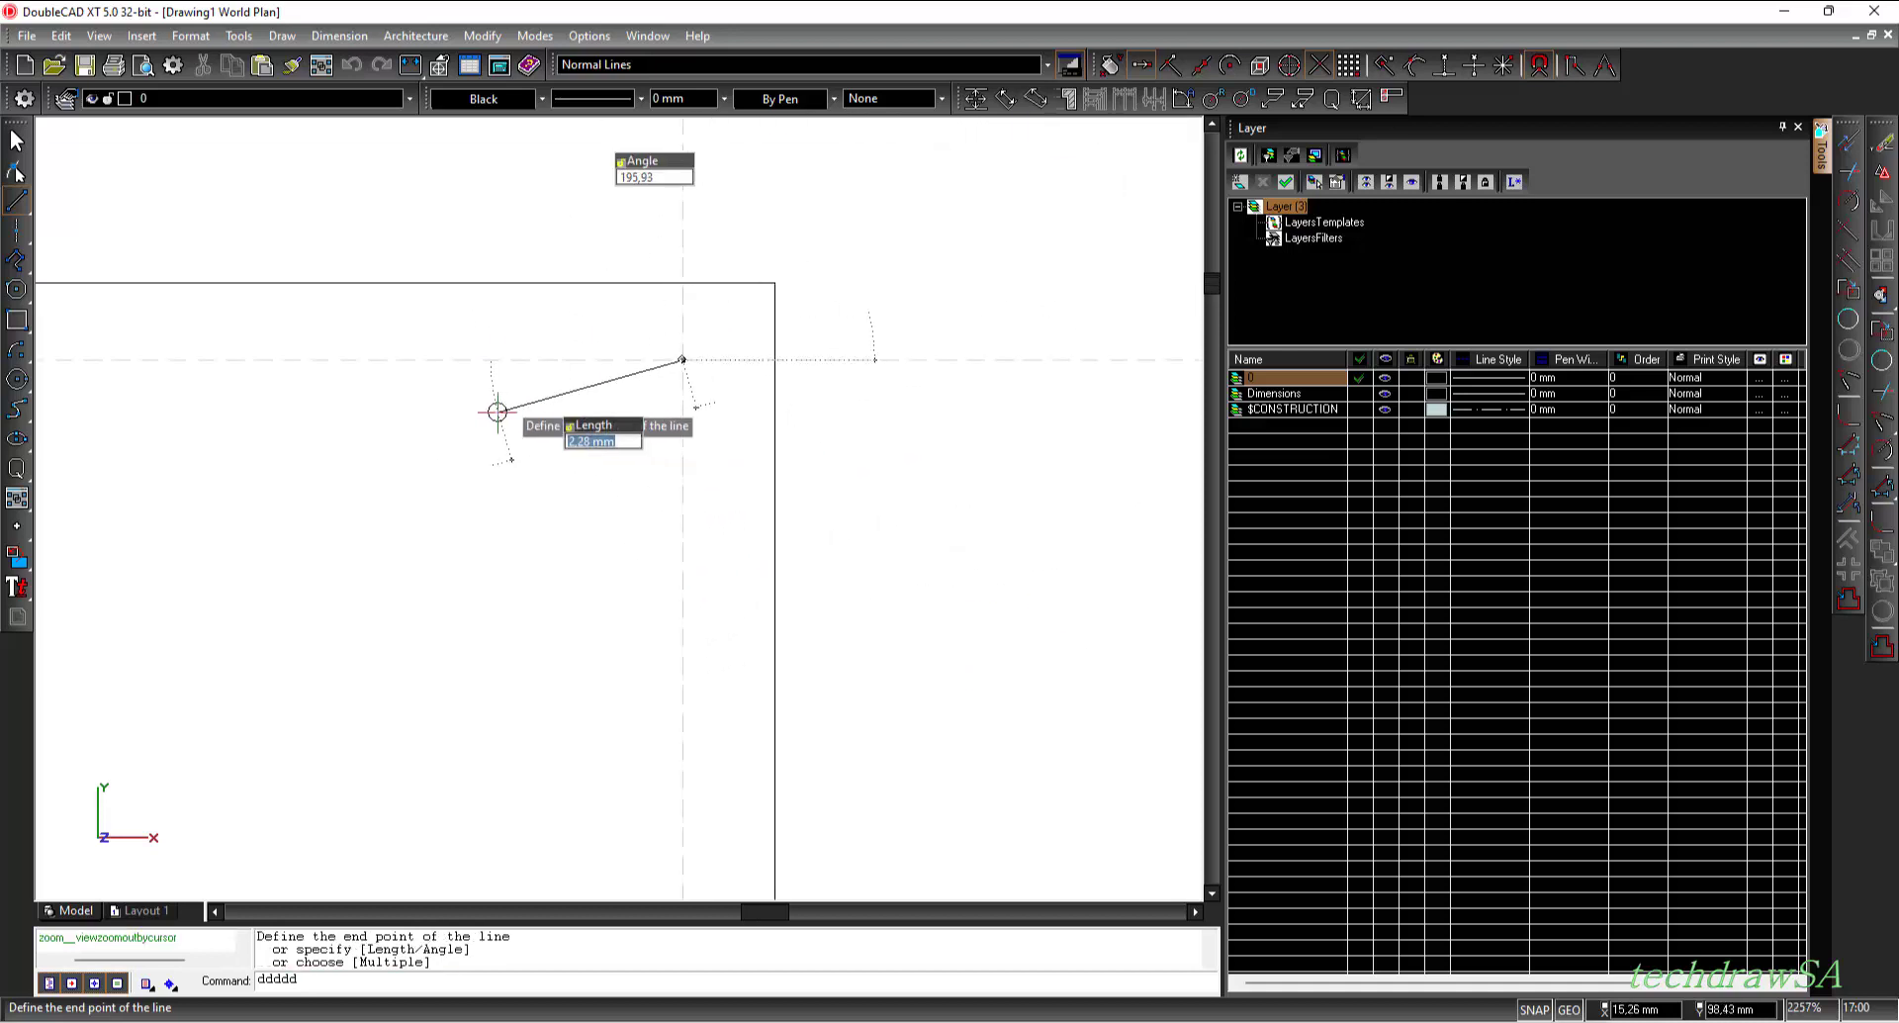
{"action": "left_click", "coordinate": [144, 455]}
{"action": "key", "text": "Escape"}
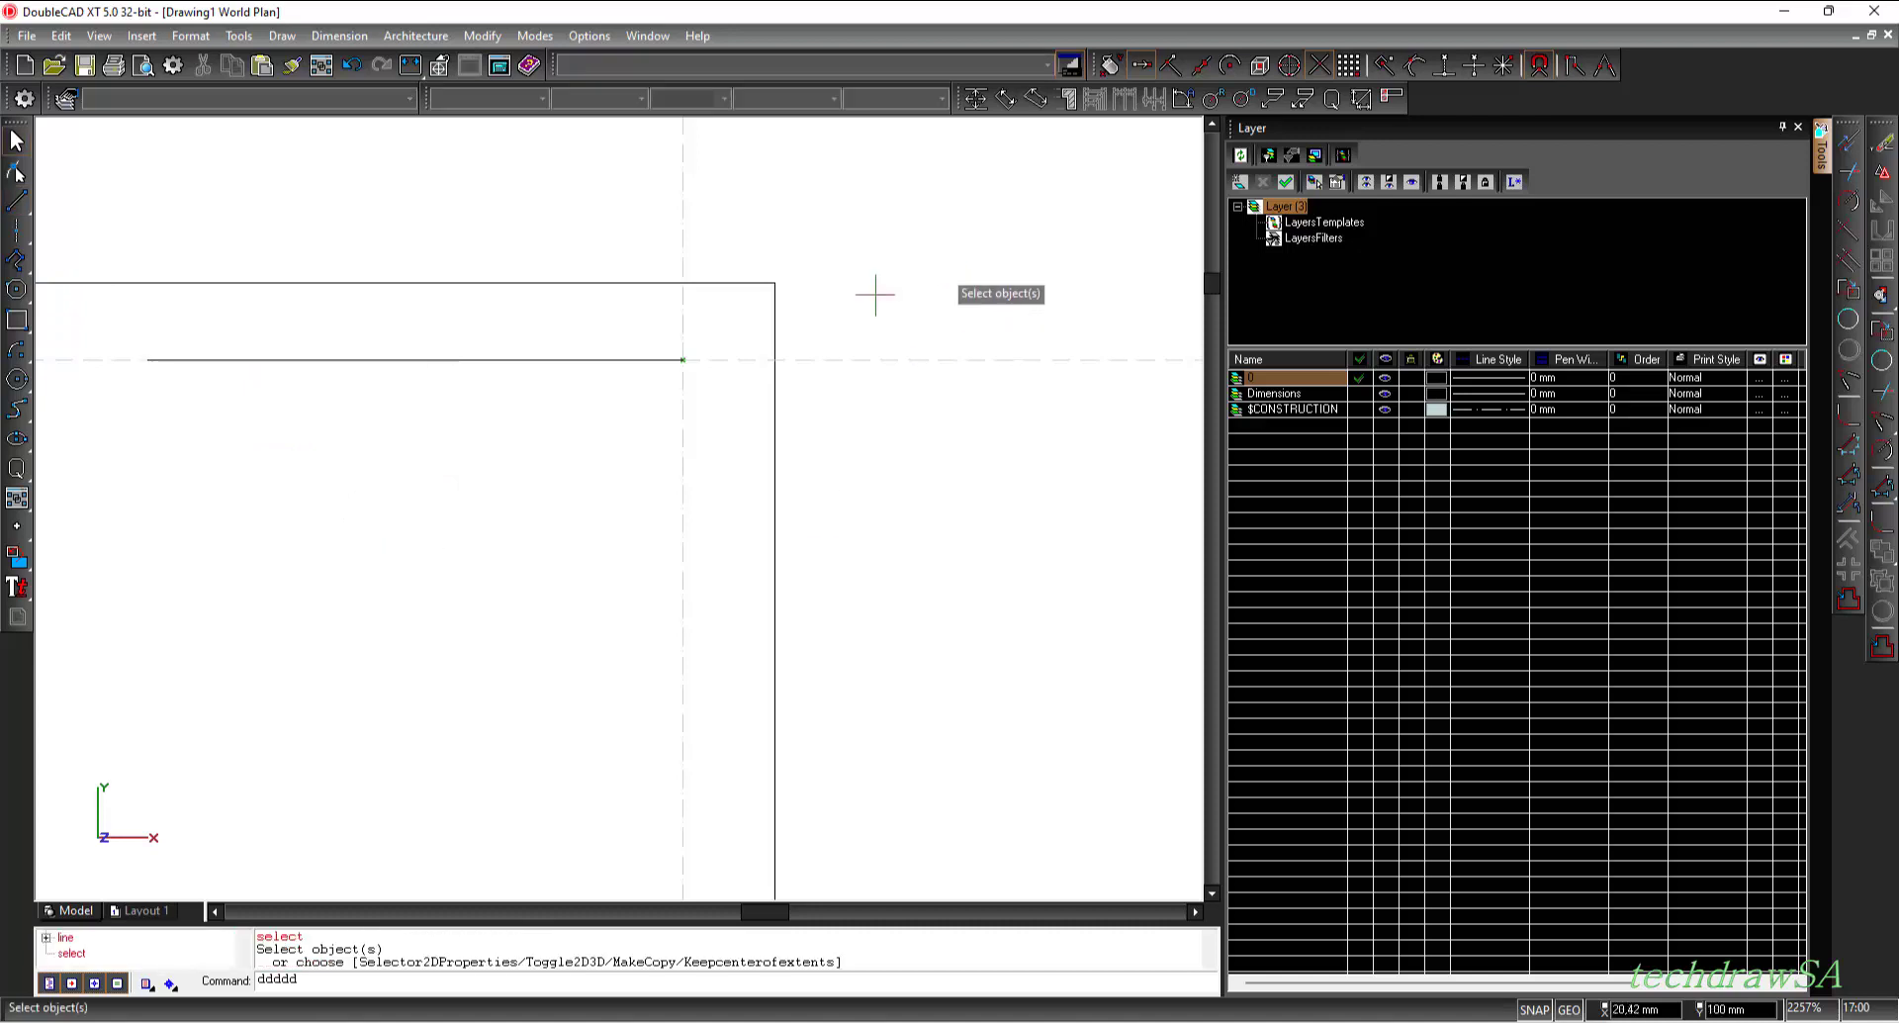
- Draw a vertical line downward along the vertical construction line from the same intersection, then end the line command
{"action": "left_click", "coordinate": [17, 201]}
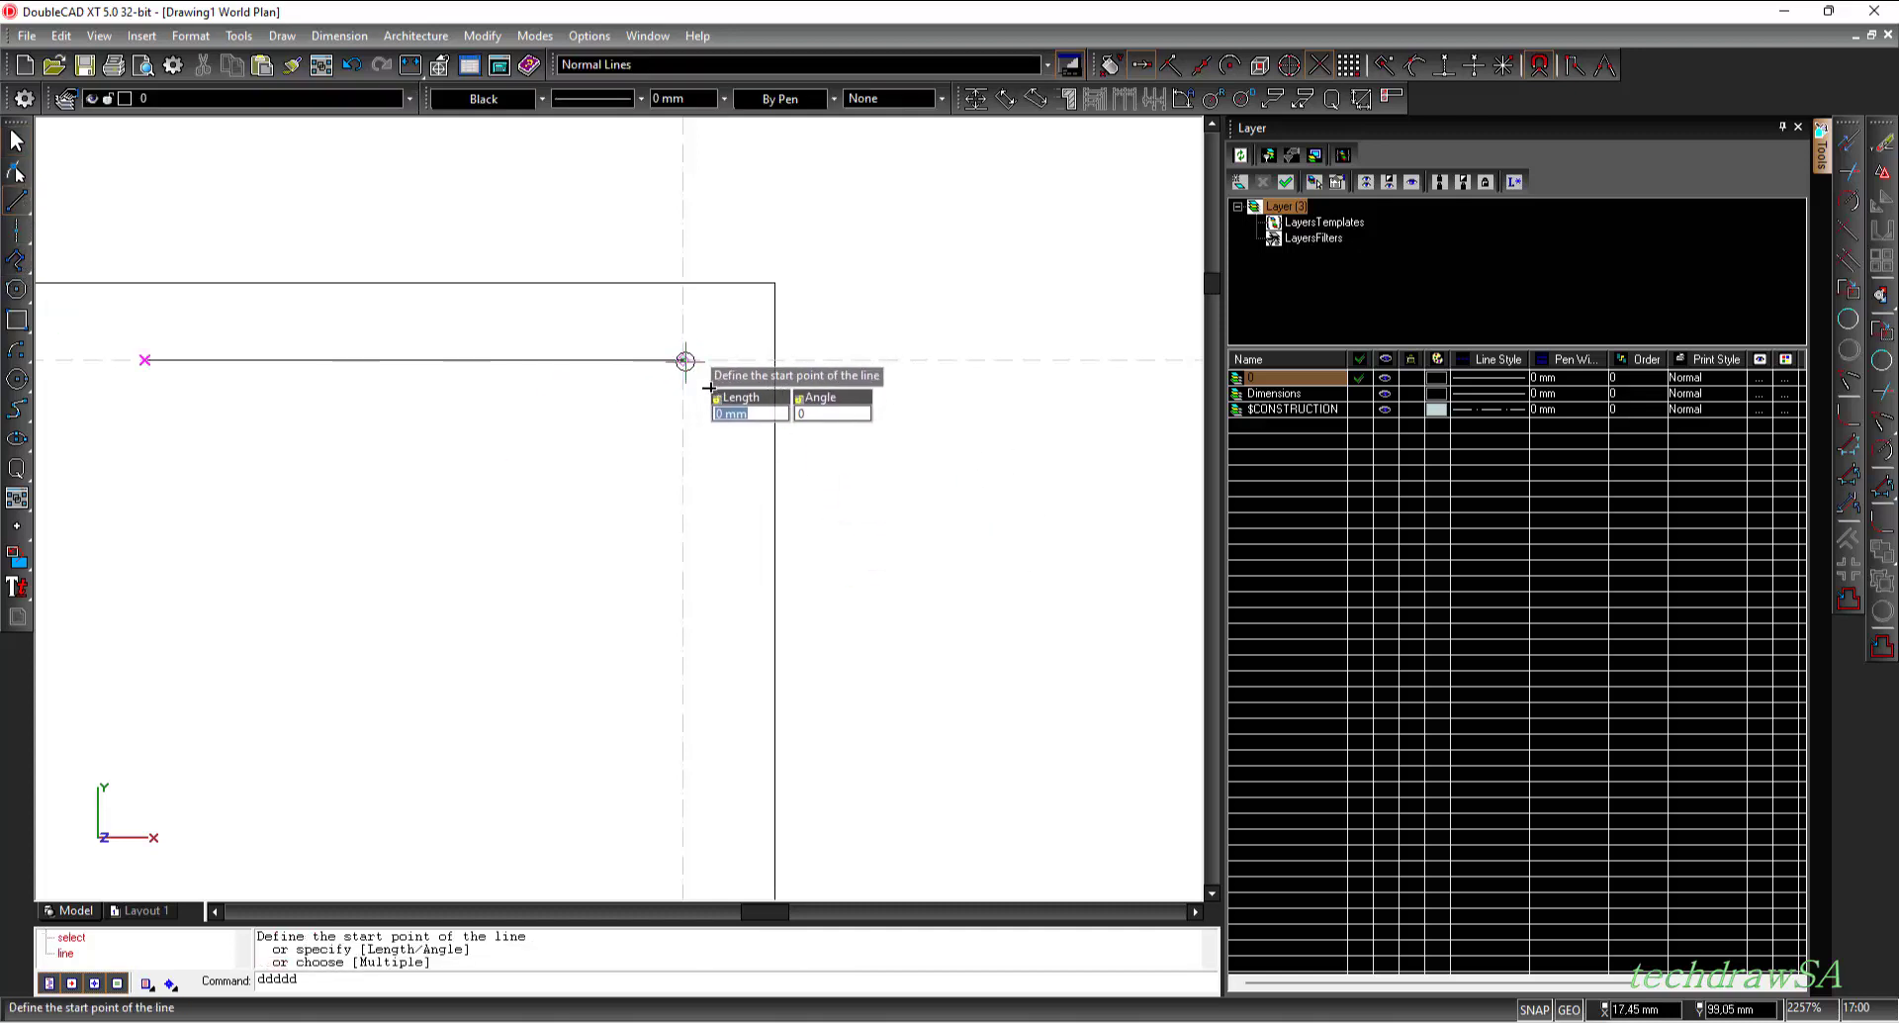
{"action": "scroll", "coordinate": [685, 360], "scroll_direction": "up", "scroll_amount": 3}
{"action": "left_click", "coordinate": [680, 360]}
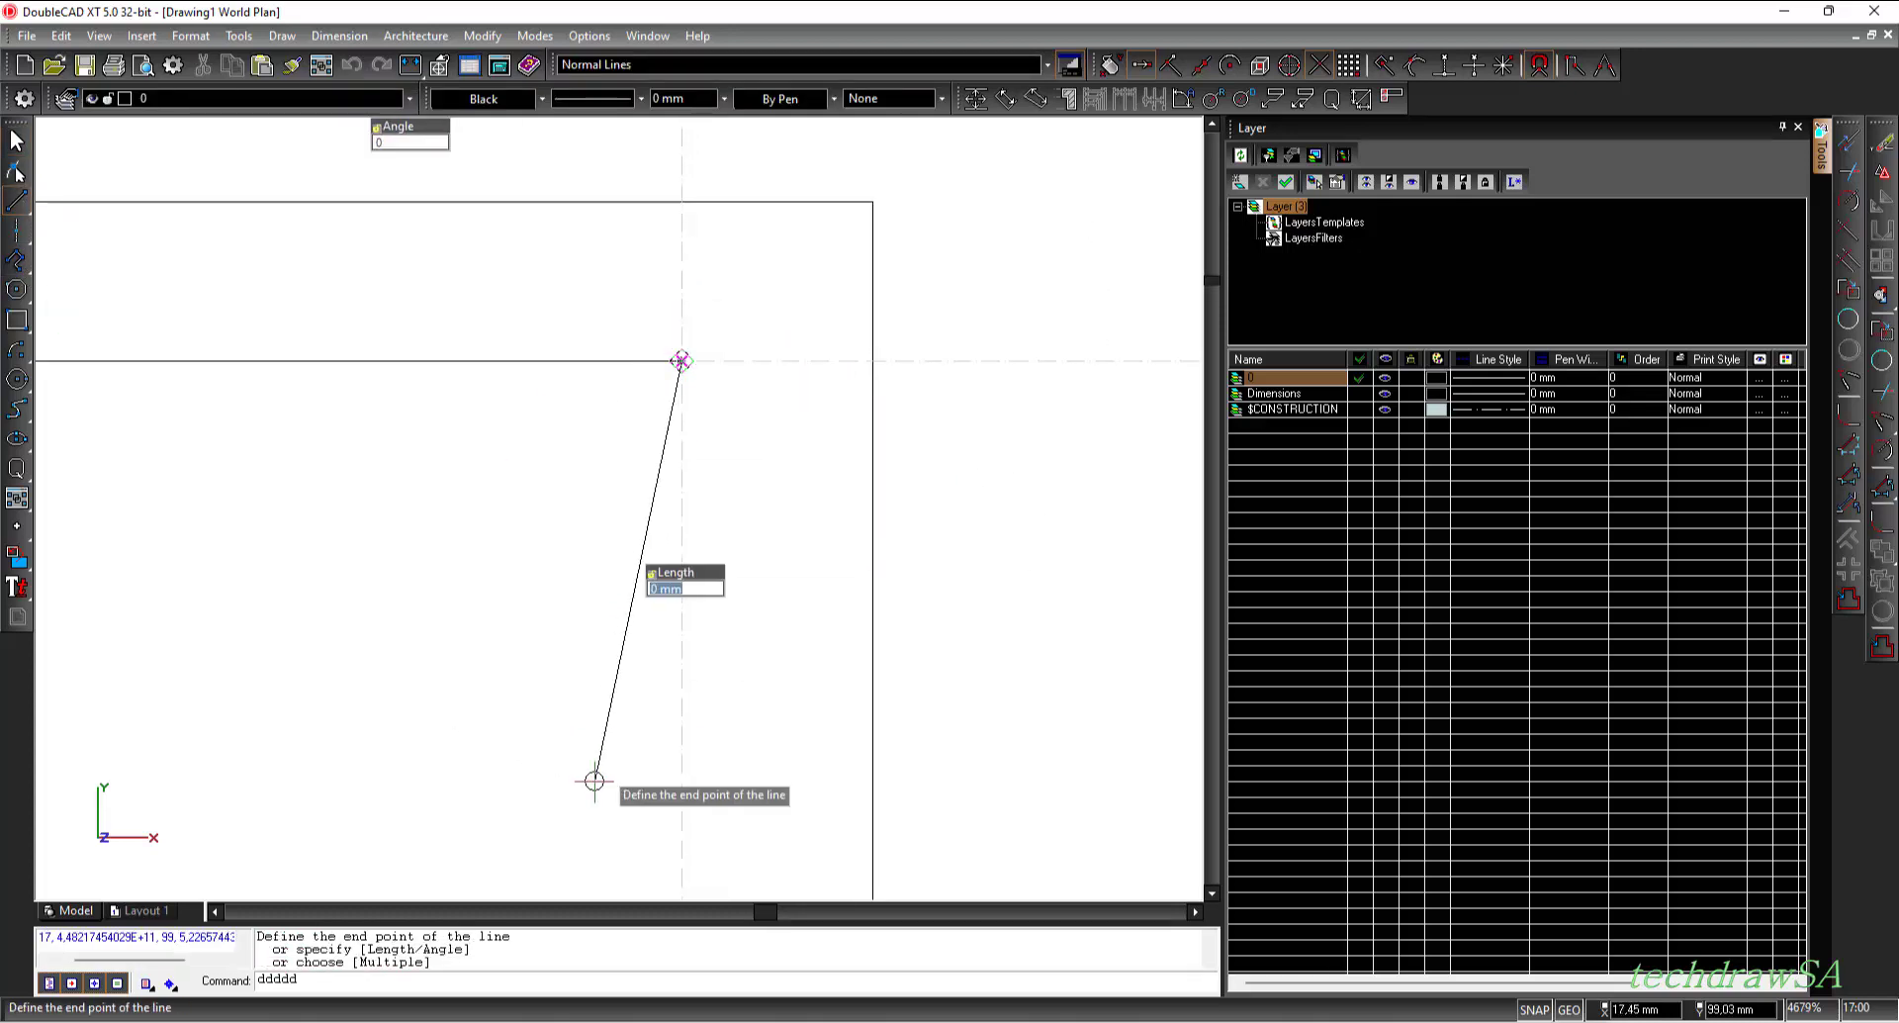
{"action": "scroll", "coordinate": [701, 809], "scroll_direction": "down", "scroll_amount": 4}
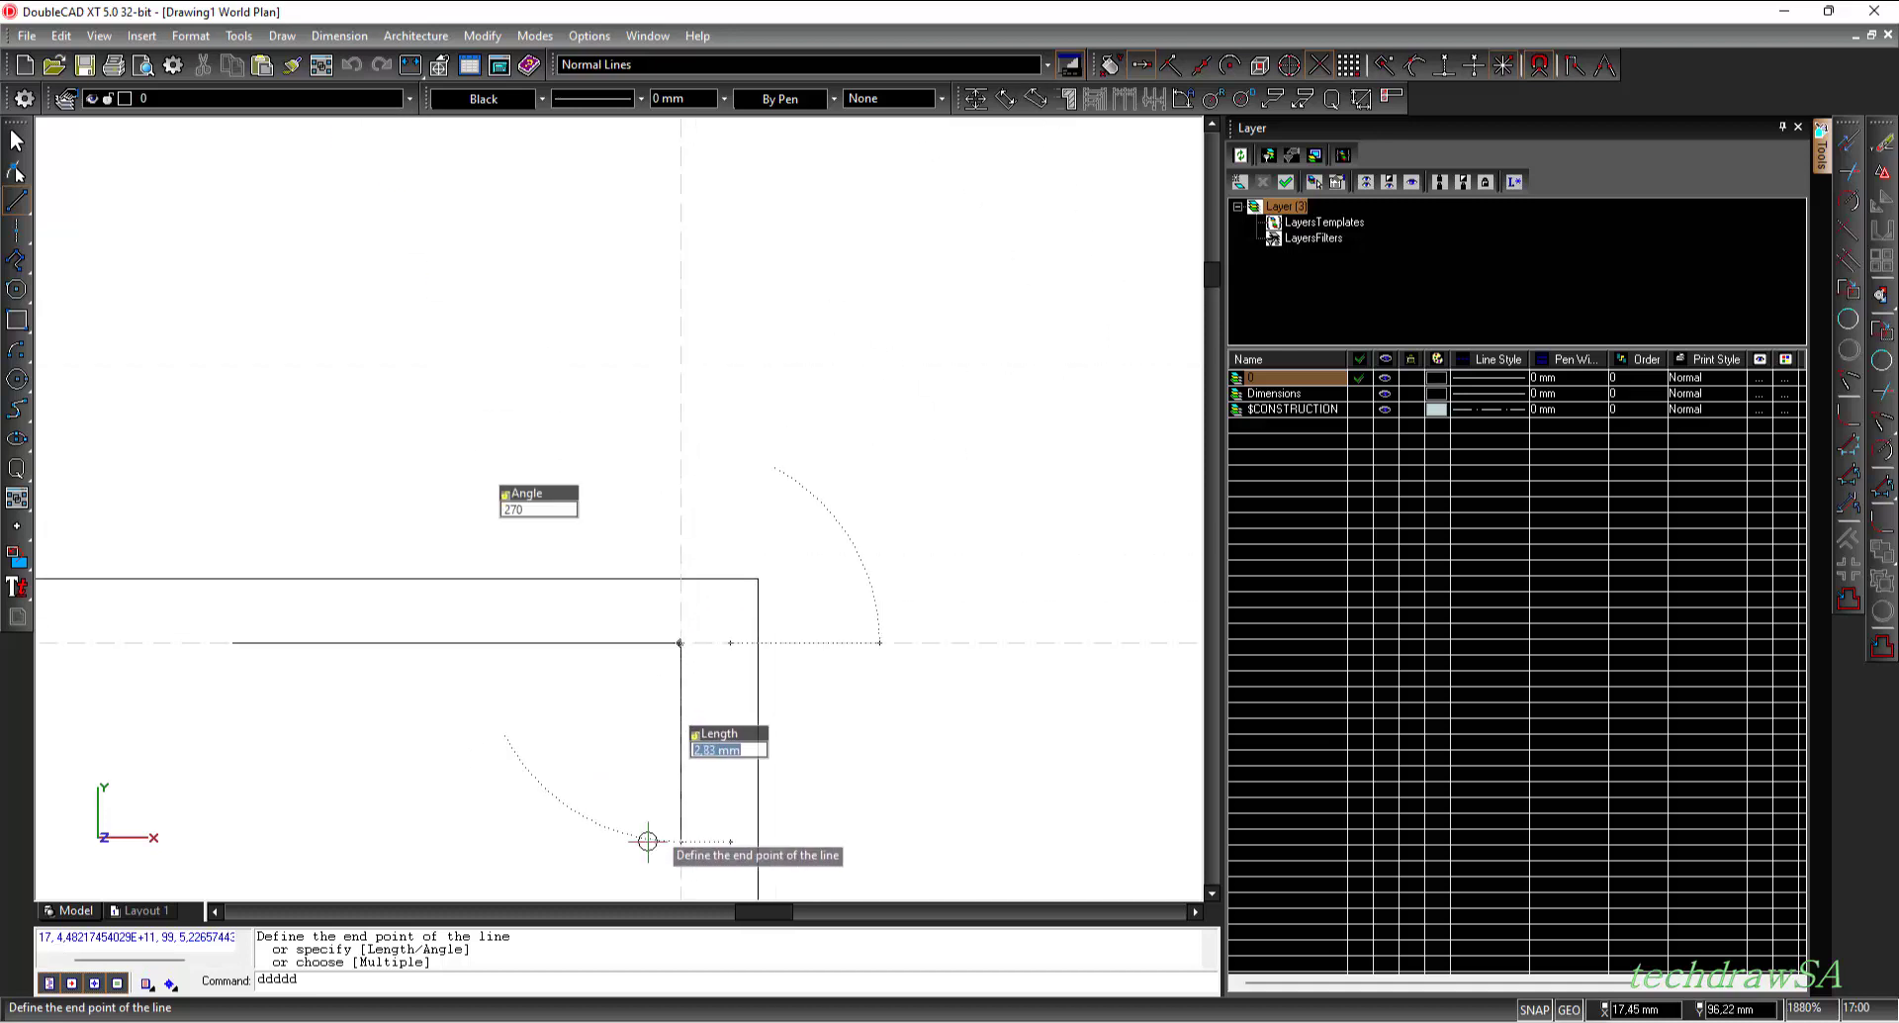
{"action": "scroll", "coordinate": [704, 366], "scroll_direction": "down", "scroll_amount": 3}
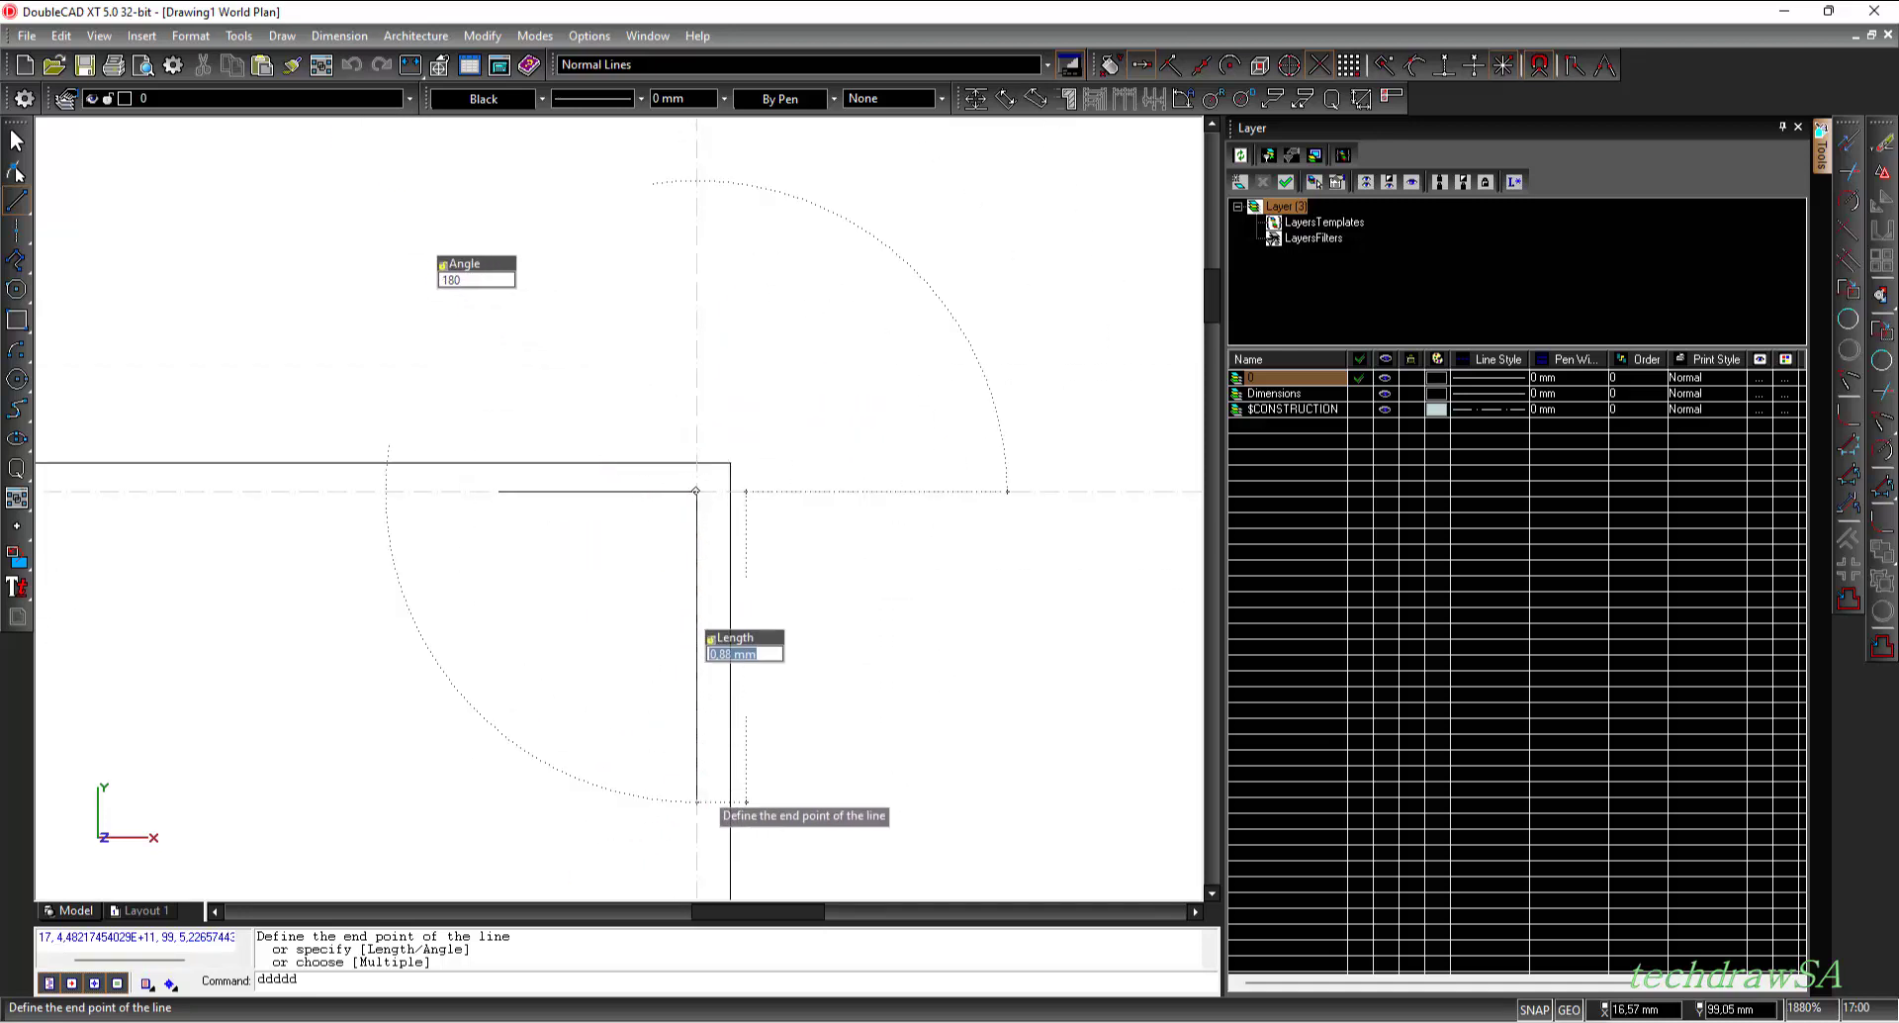
{"action": "left_click", "coordinate": [697, 794]}
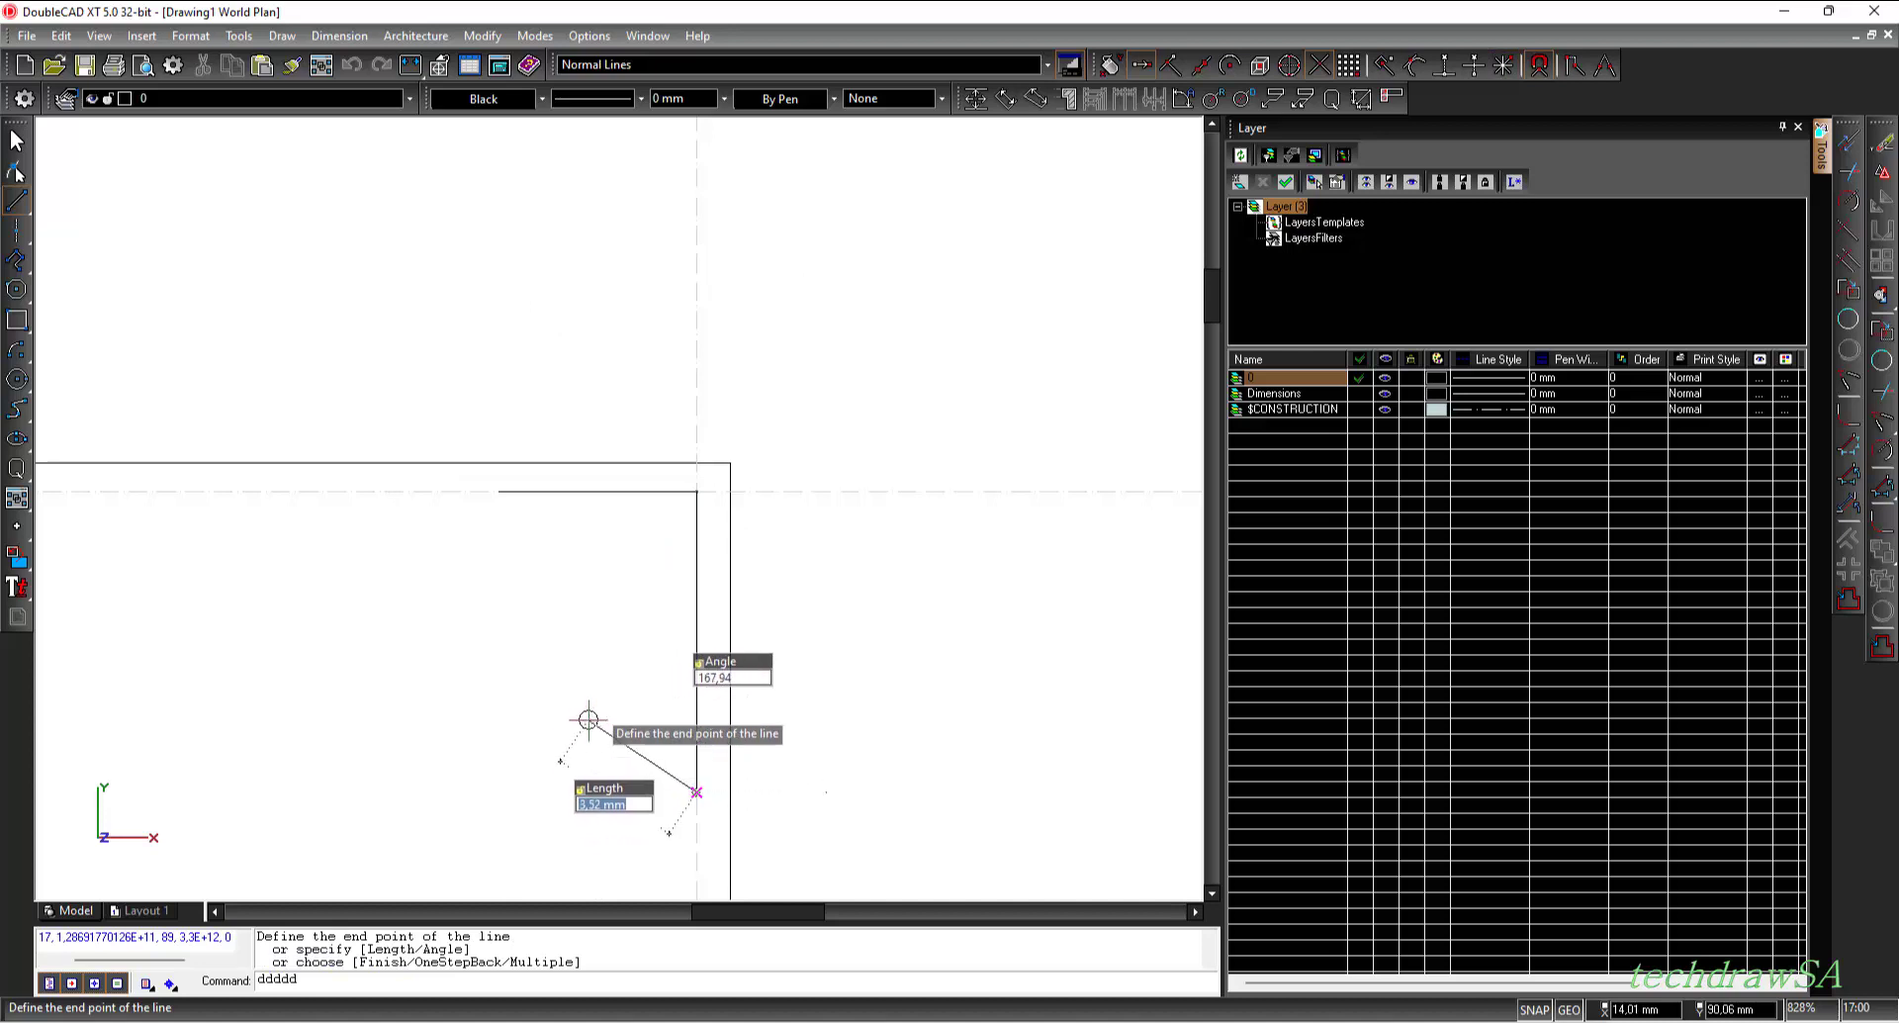
{"action": "key", "text": "Escape"}
- Place a vertical construction line through the rectangle's upper-right corner
{"action": "scroll", "coordinate": [635, 538], "scroll_direction": "up", "scroll_amount": 2}
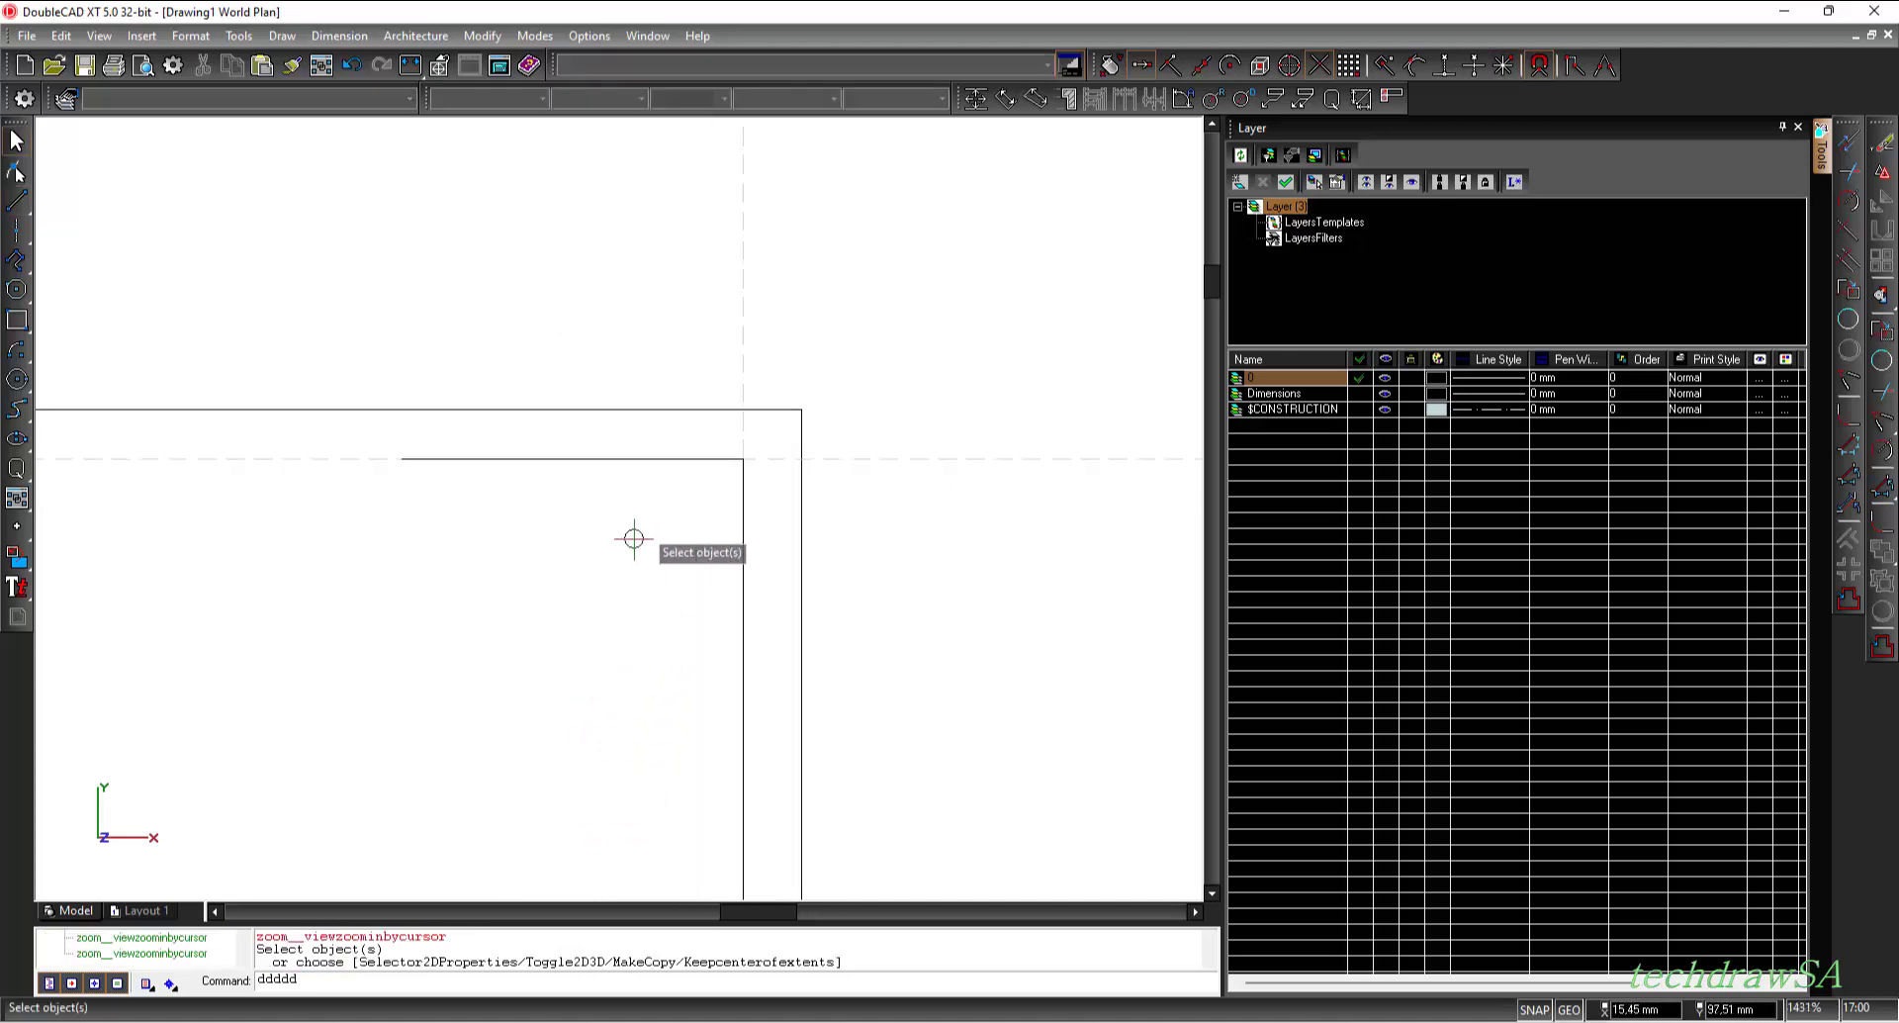
{"action": "scroll", "coordinate": [634, 539], "scroll_direction": "up", "scroll_amount": 2}
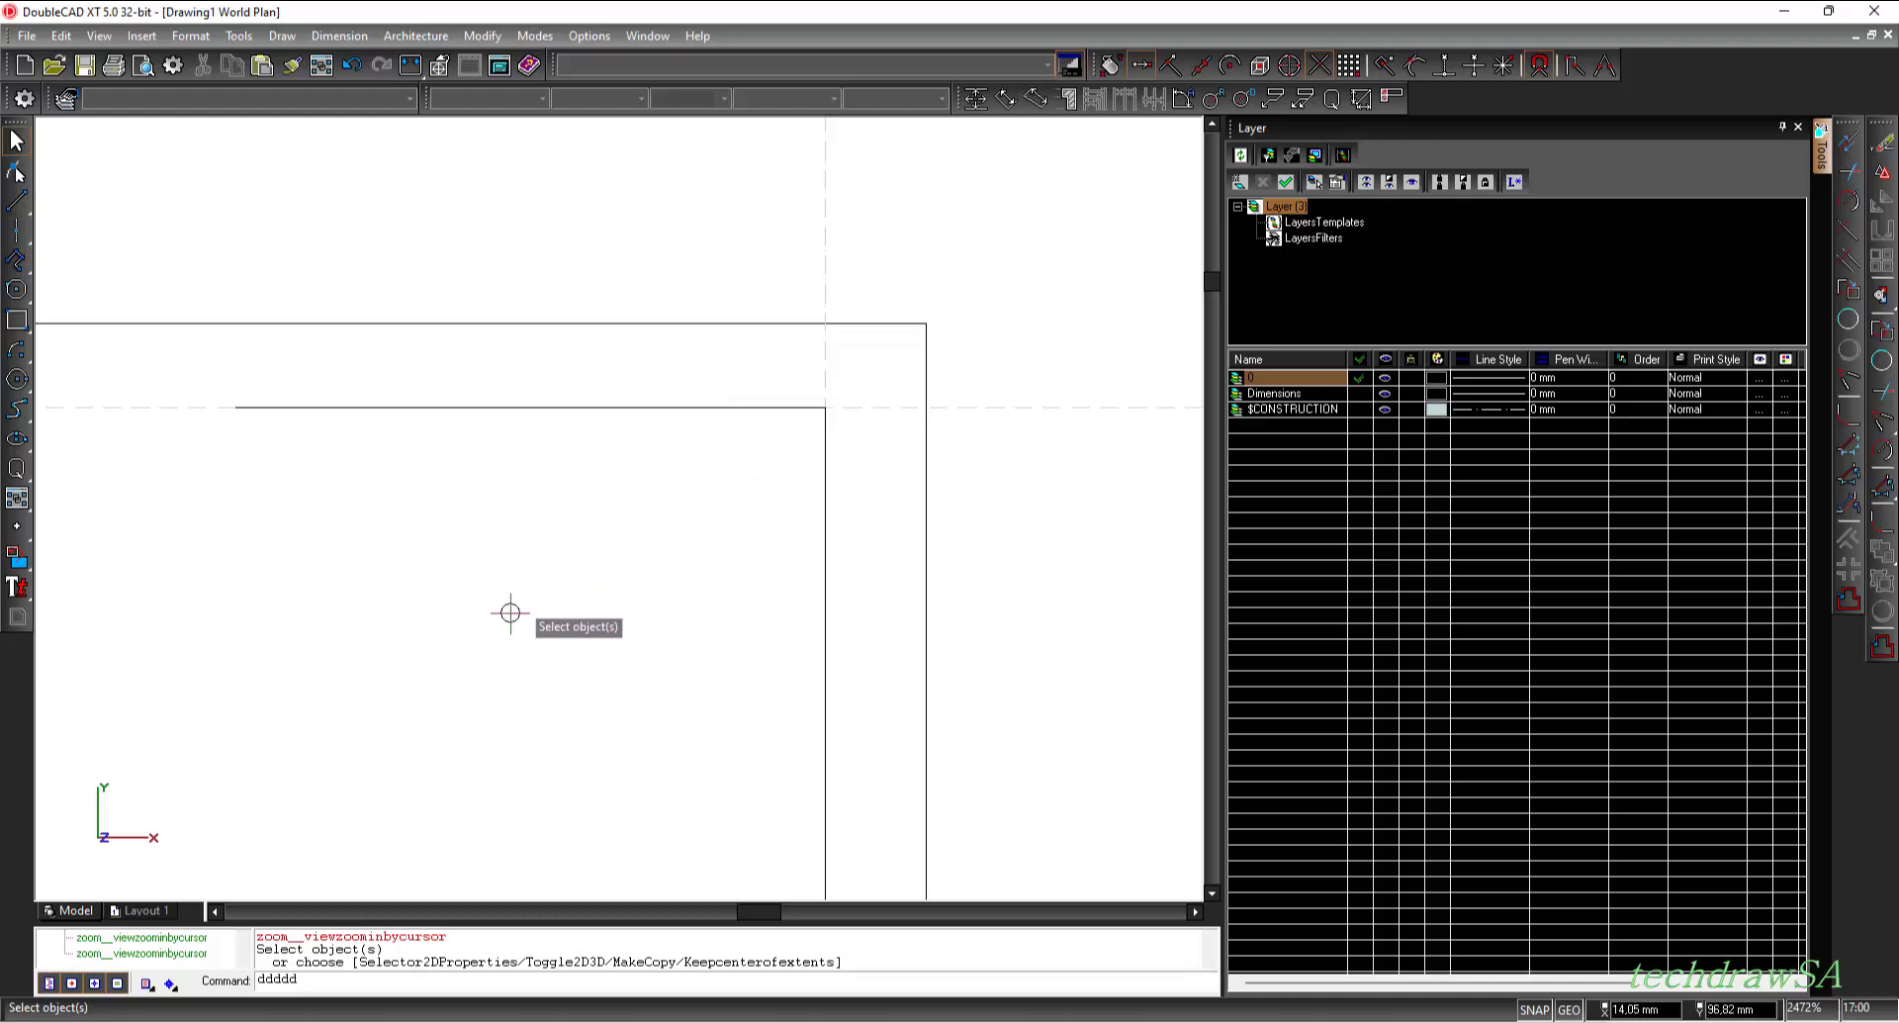
{"action": "scroll", "coordinate": [504, 614], "scroll_direction": "down", "scroll_amount": 3}
{"action": "scroll", "coordinate": [524, 674], "scroll_direction": "up", "scroll_amount": 1}
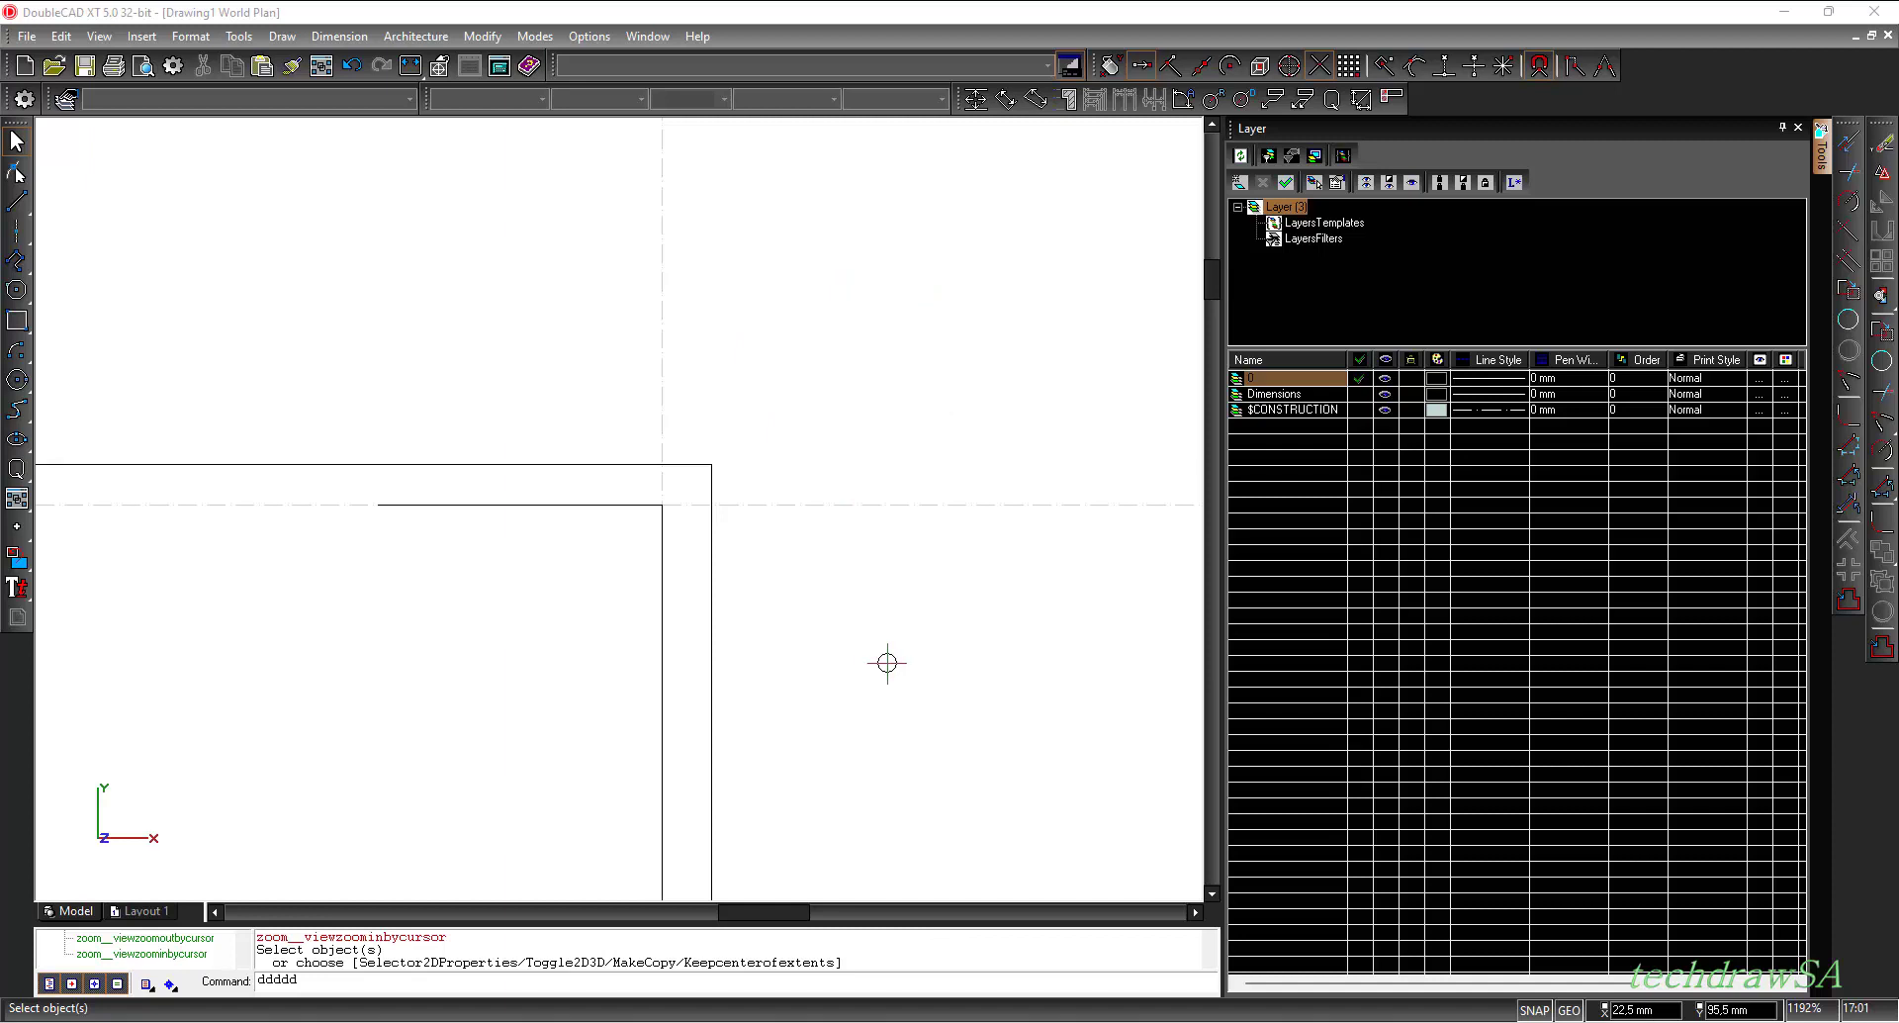
{"action": "left_click", "coordinate": [20, 234]}
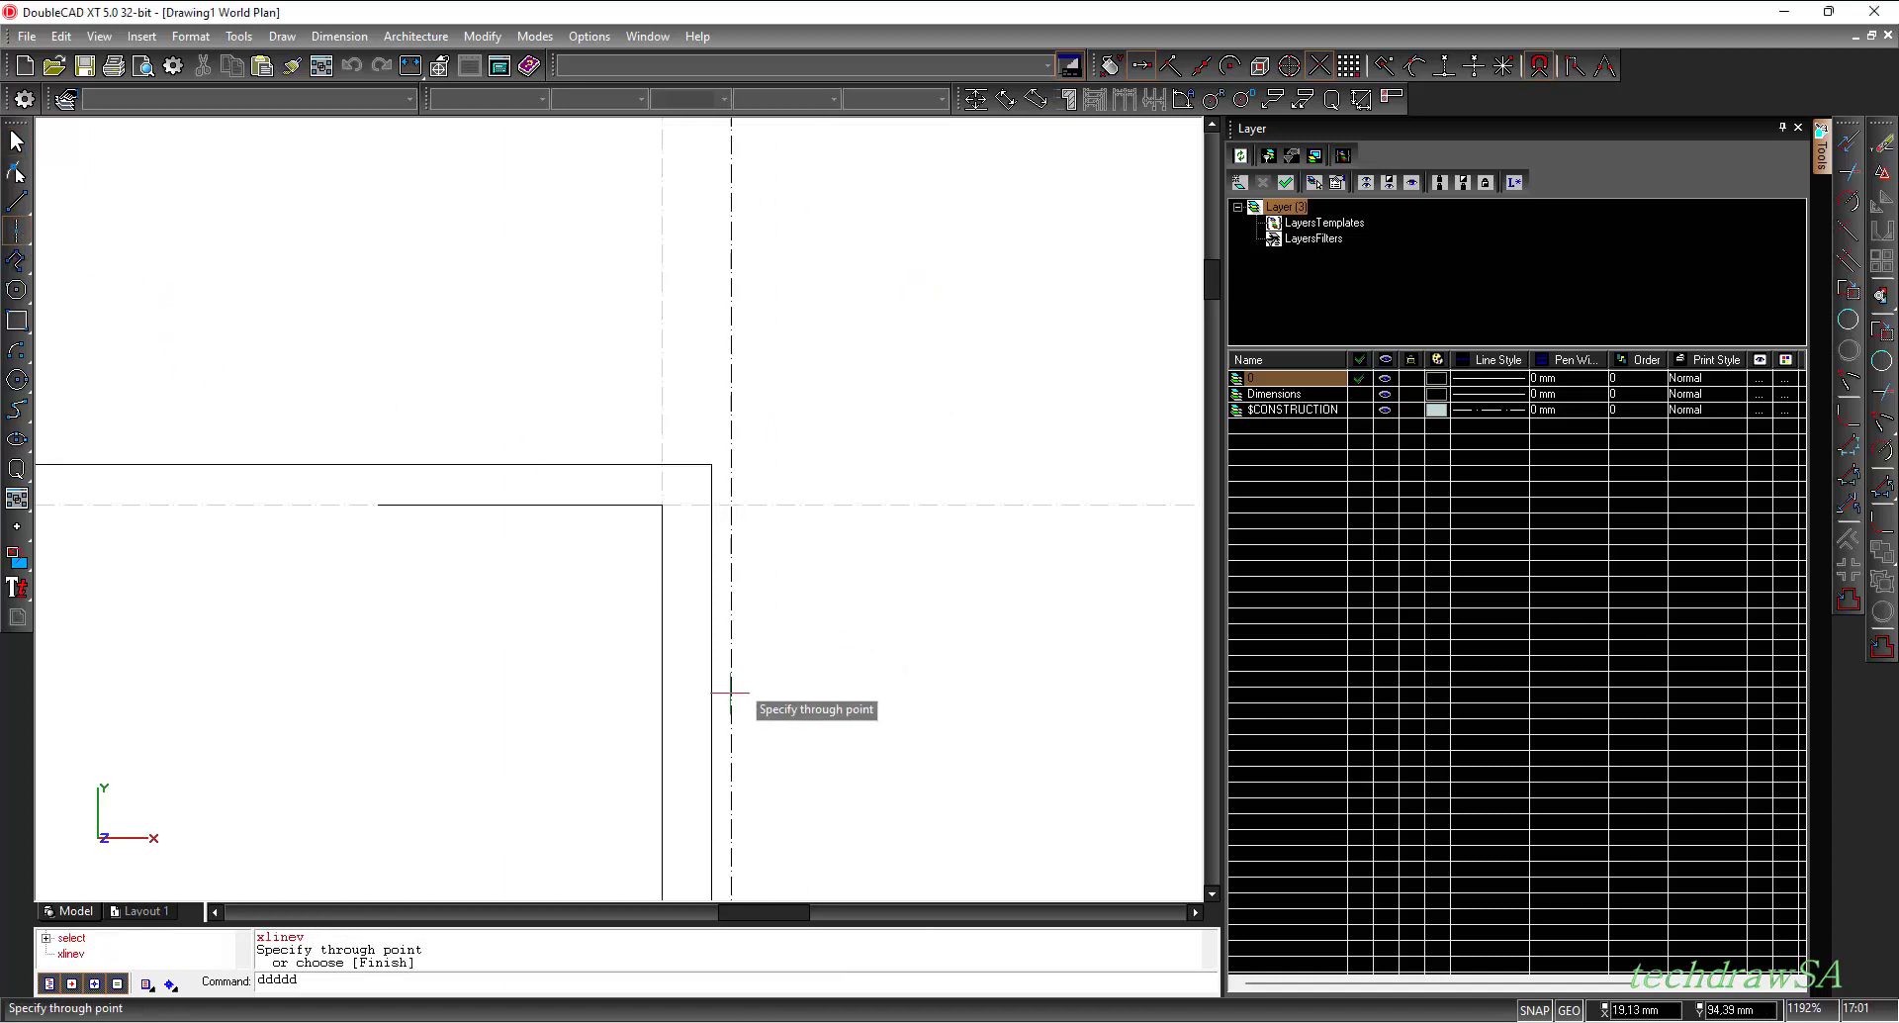
{"action": "left_click", "coordinate": [713, 466]}
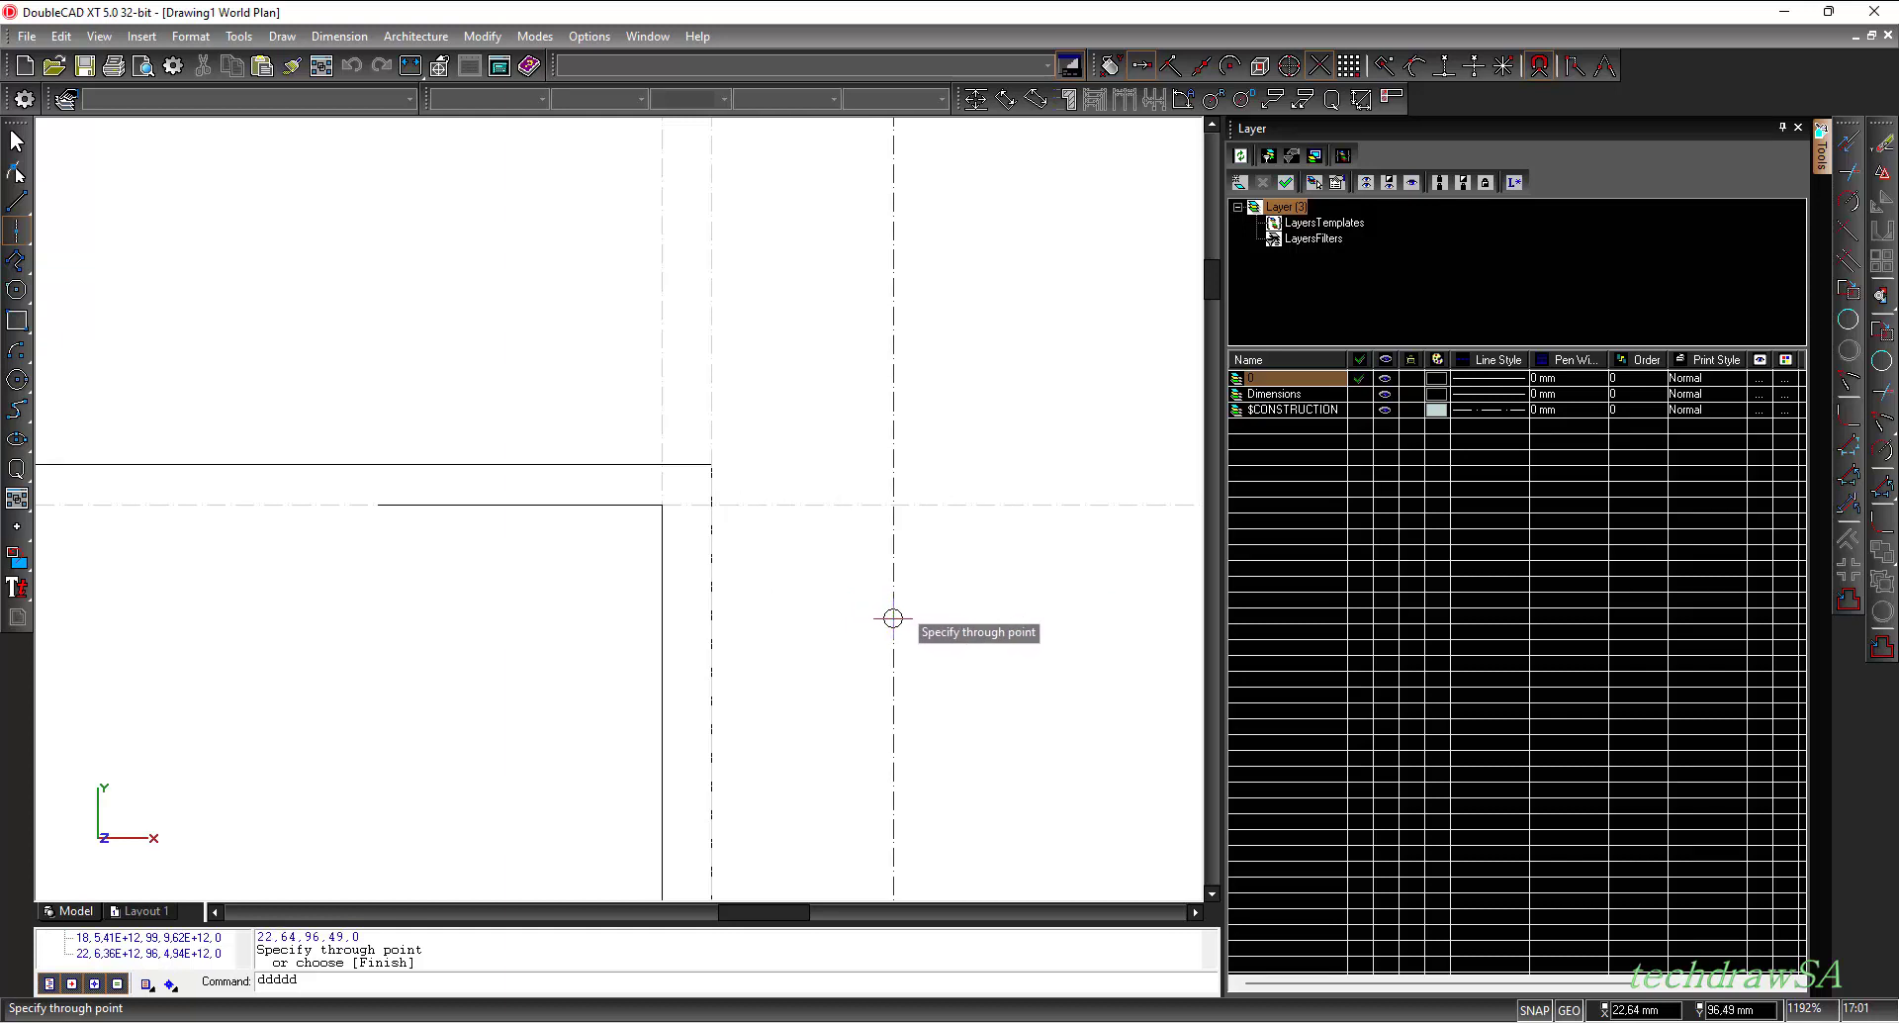
- Place crossing construction lines outside the rectangle's right edge: a vertical through about 22.64, 96.49 and a horizontal through about 22.26, 94.63
{"action": "left_click", "coordinate": [893, 618]}
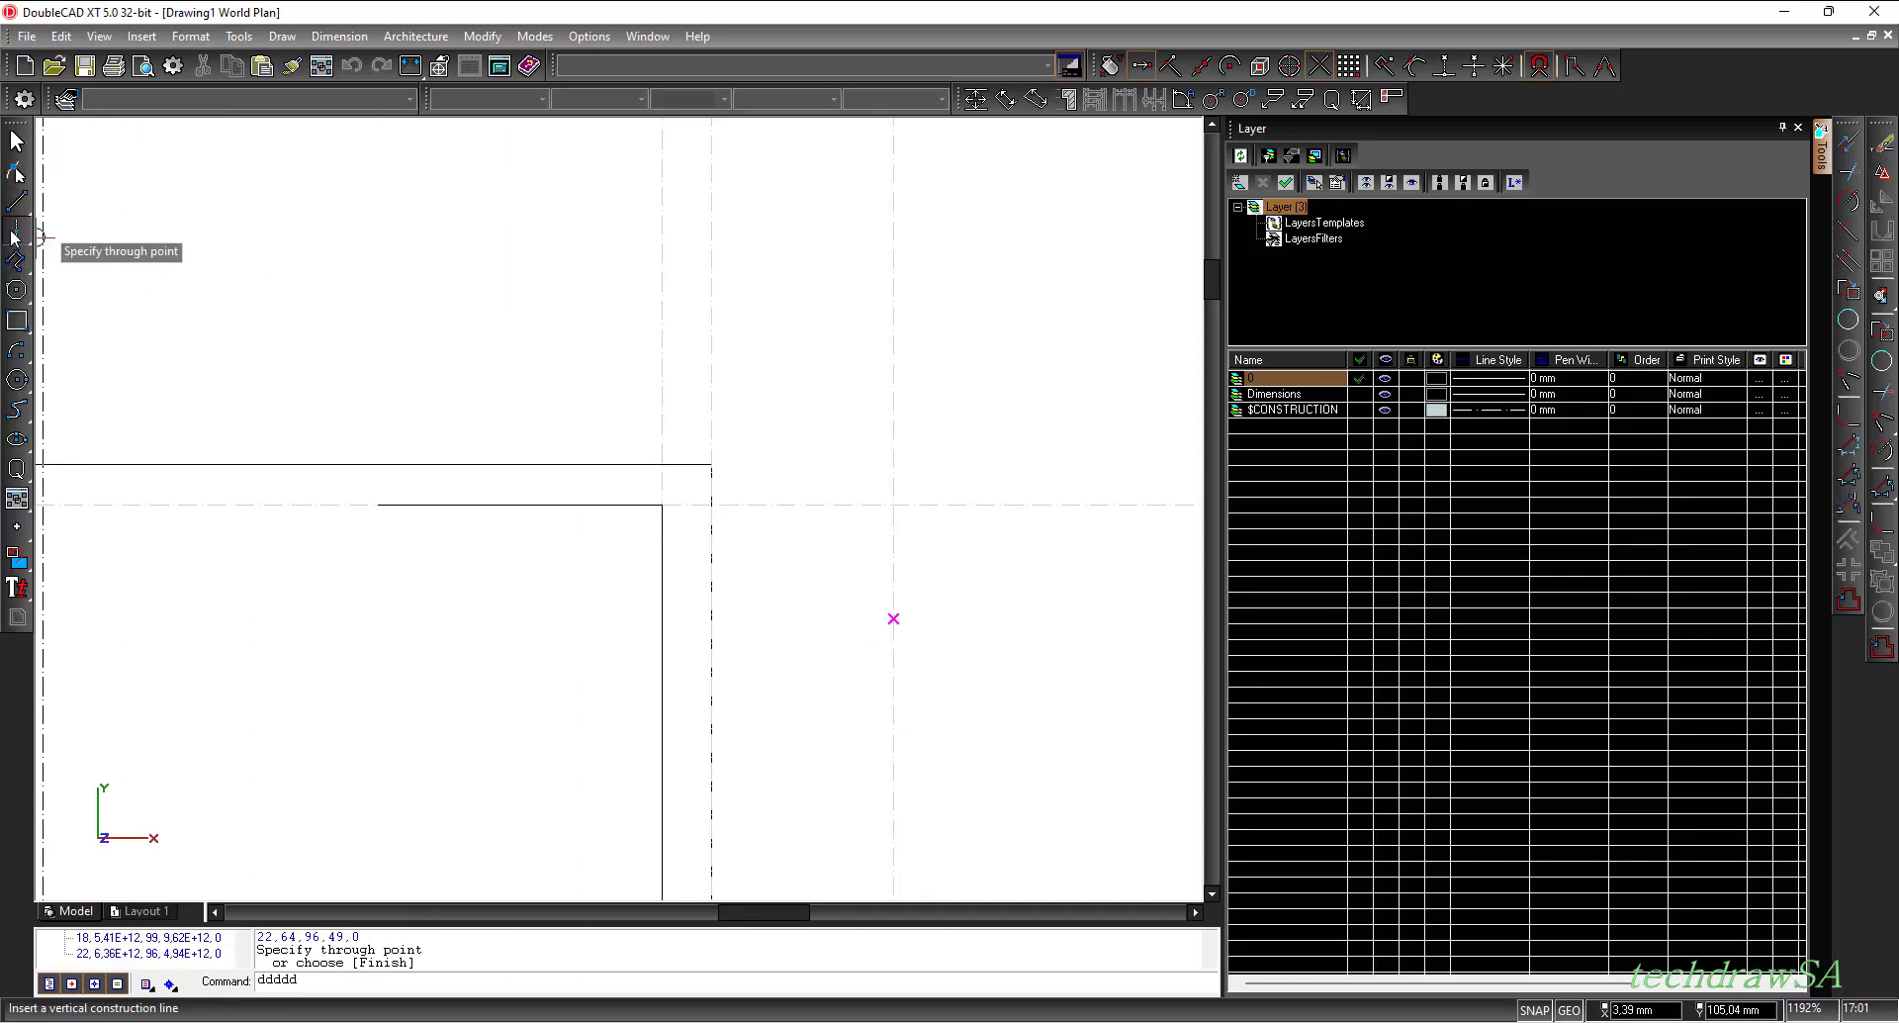
{"action": "left_click_drag", "start_coordinate": [27, 235], "coordinate": [82, 242]}
{"action": "left_click", "coordinate": [103, 239]}
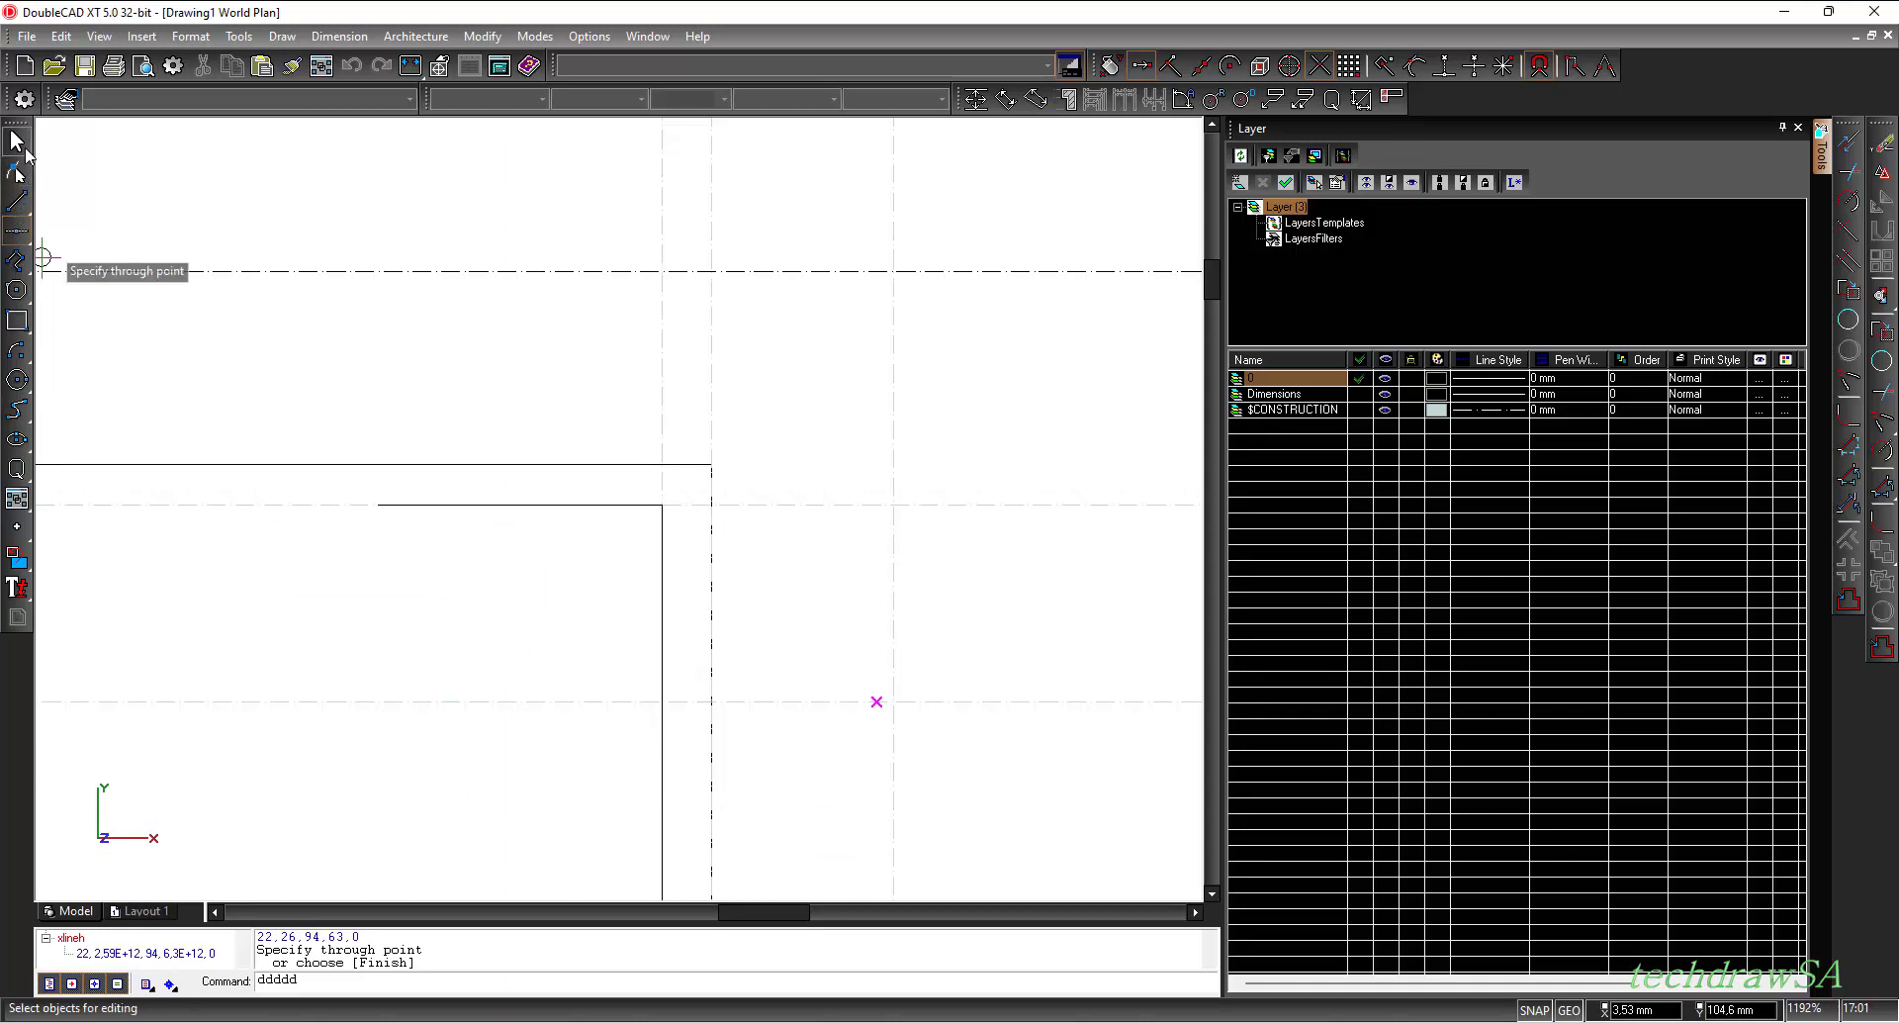
- Draw a center-and-radius circle of about 3.6 mm radius, centered on the crossing of the two construction lines outside the rectangle
{"action": "left_click", "coordinate": [17, 385]}
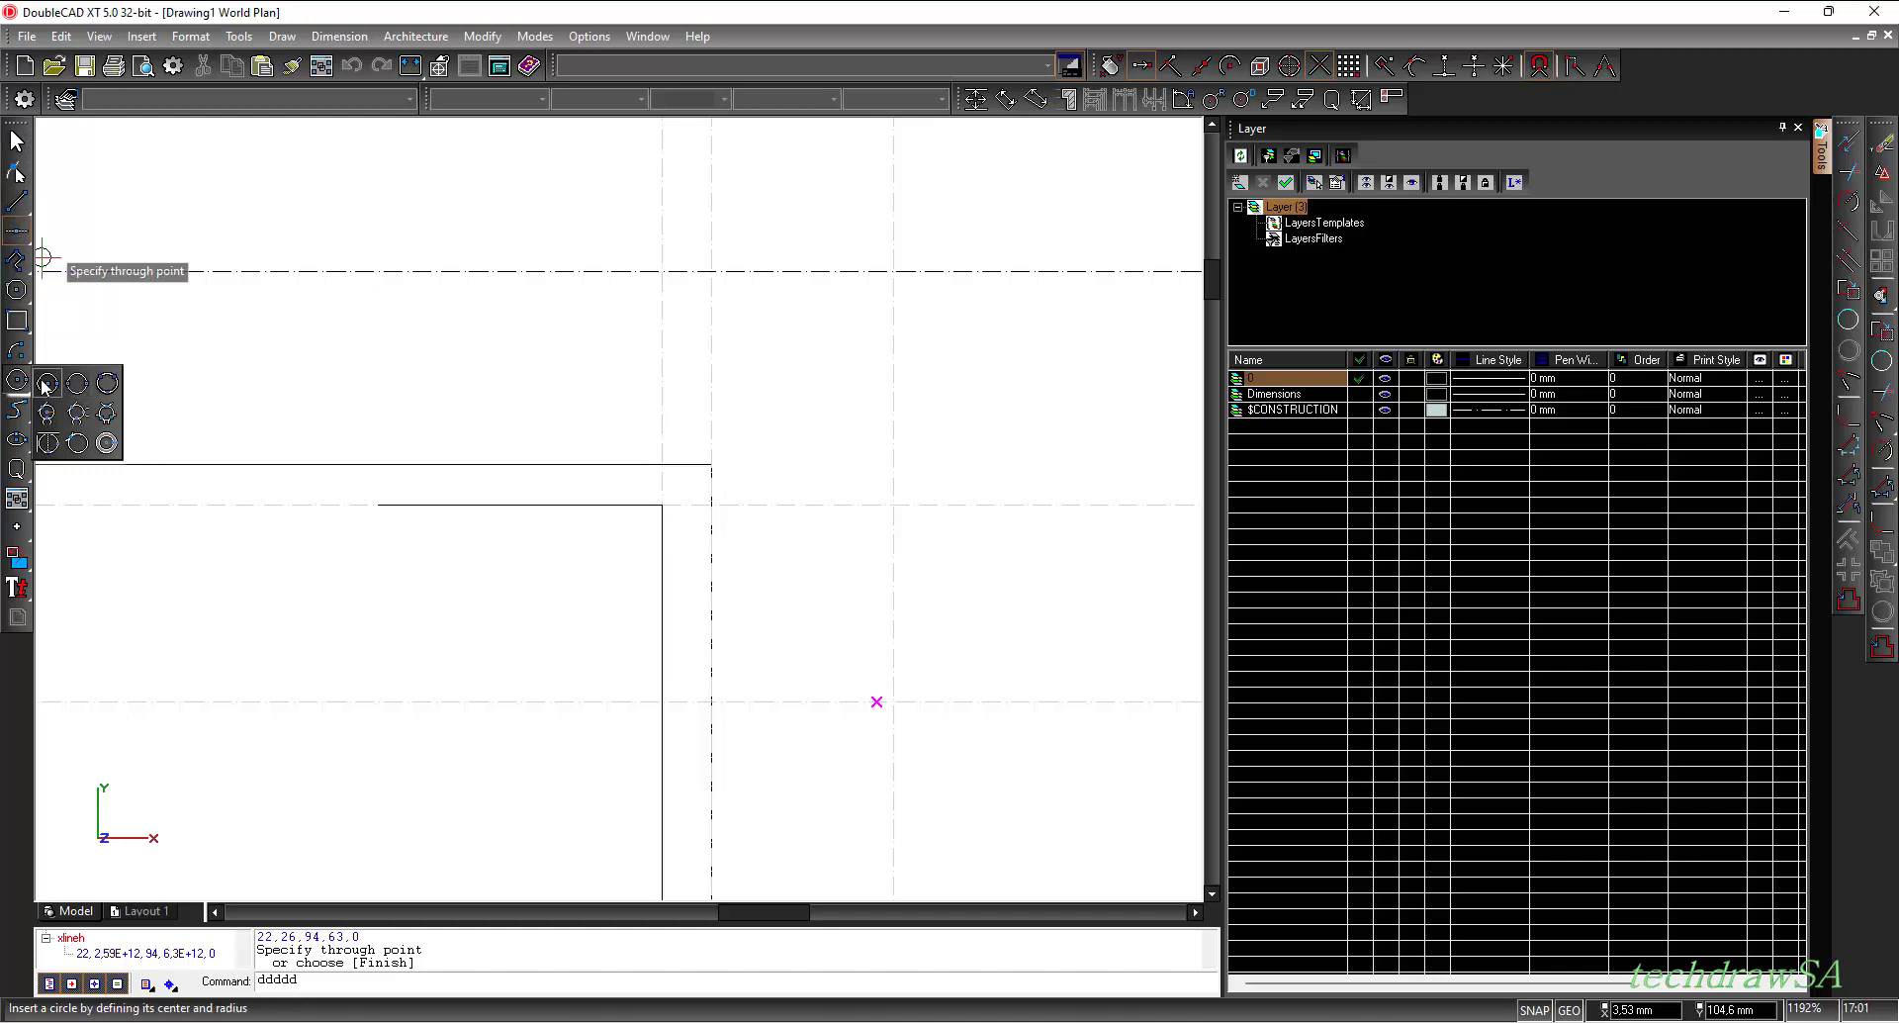
{"action": "left_click", "coordinate": [48, 384]}
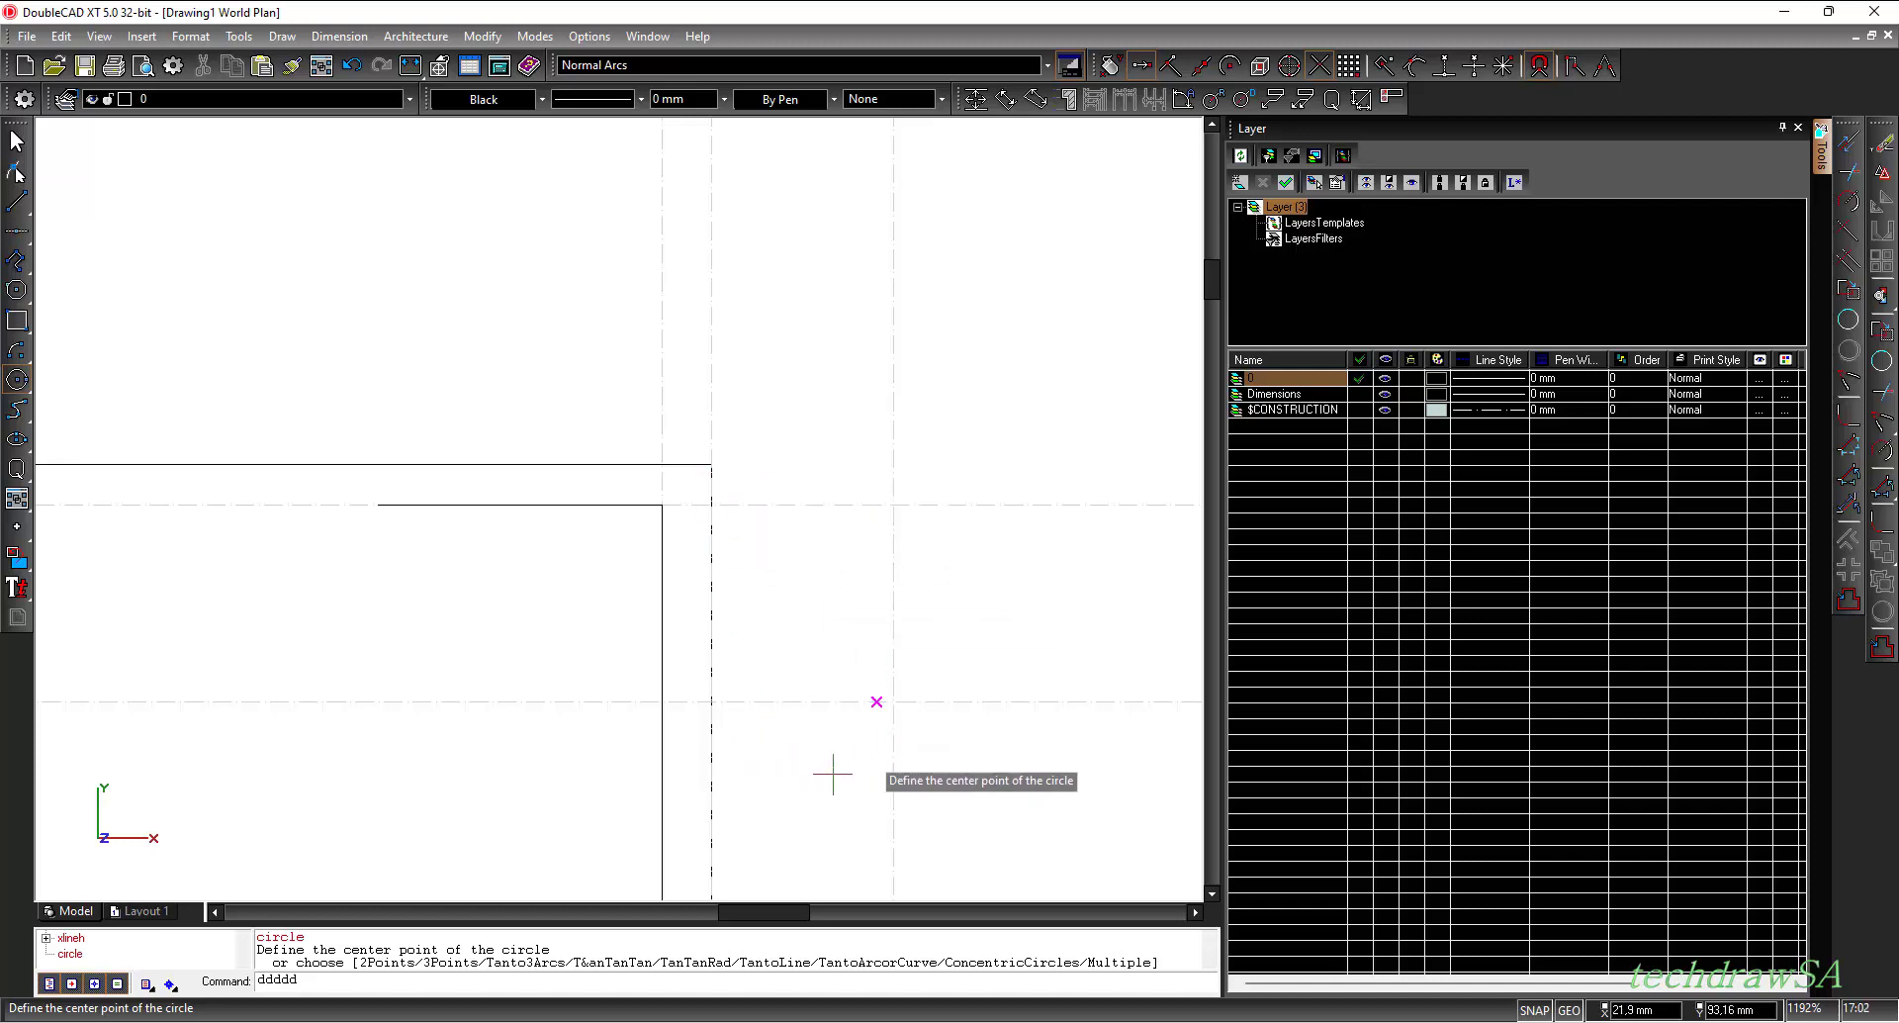
{"action": "left_click", "coordinate": [917, 729]}
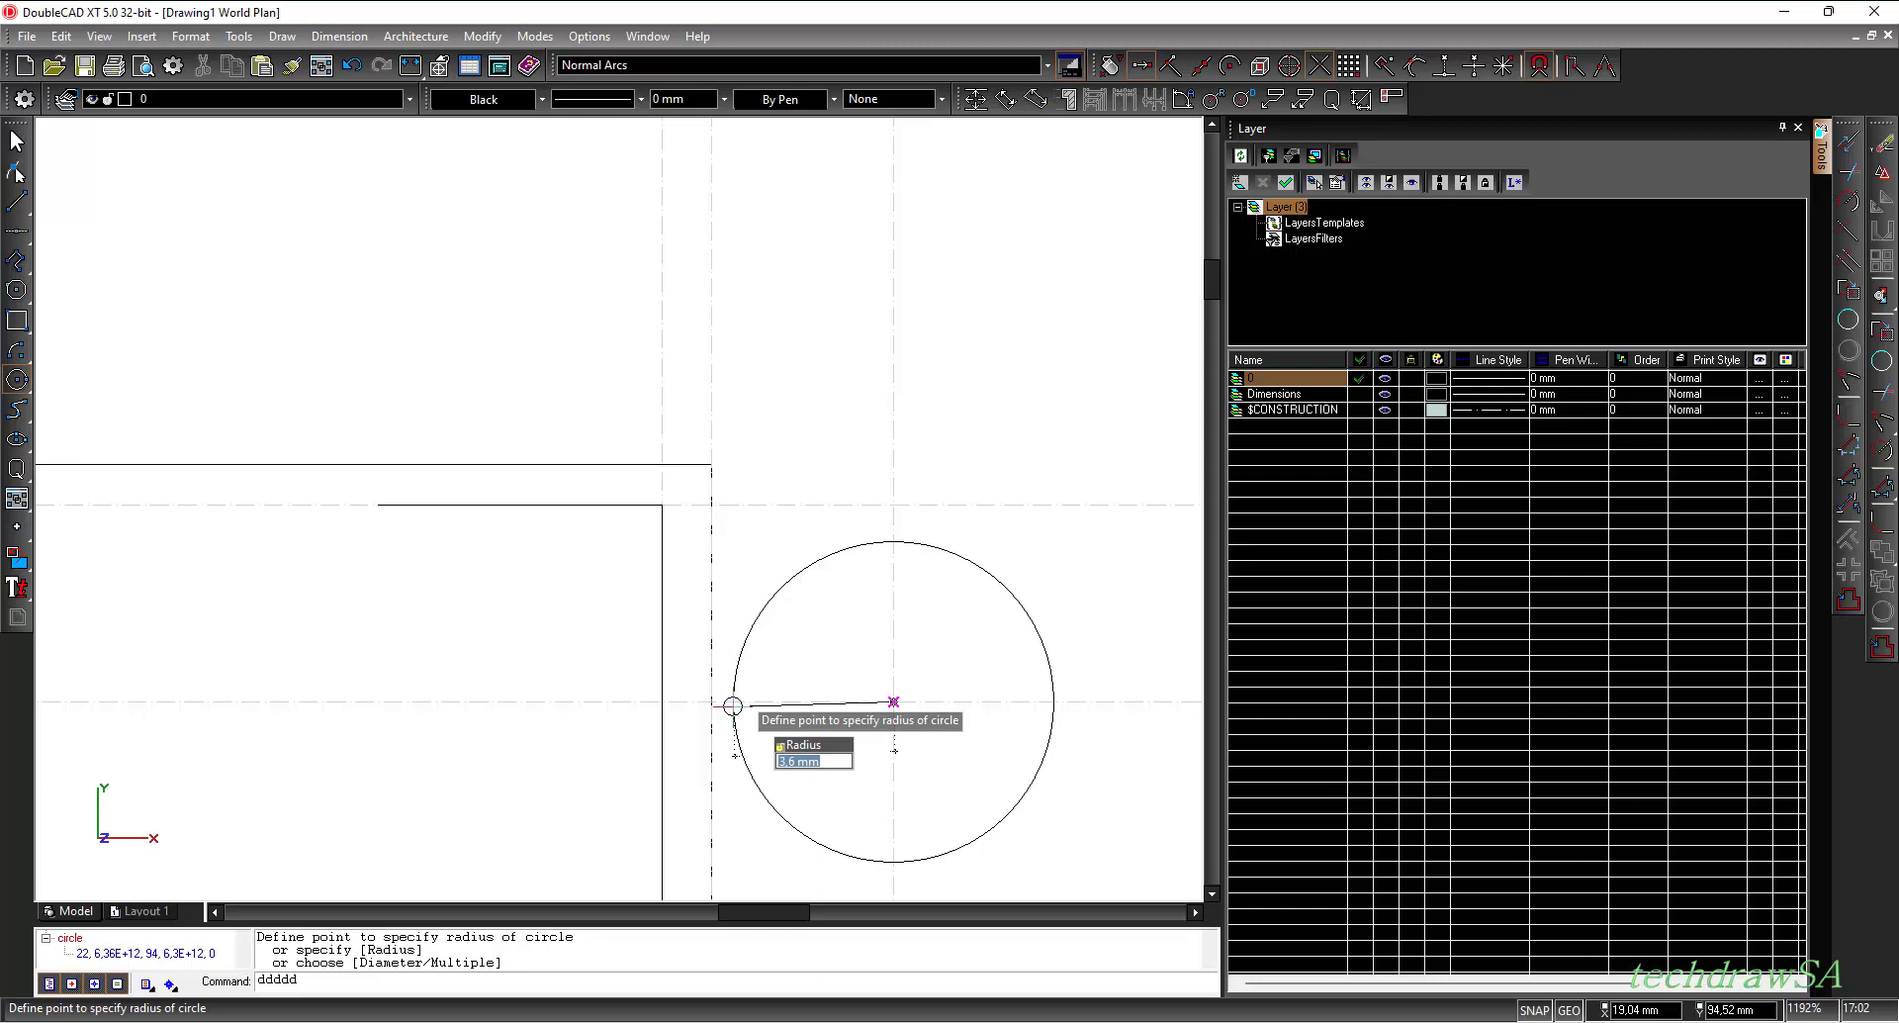
{"action": "left_click", "coordinate": [734, 705]}
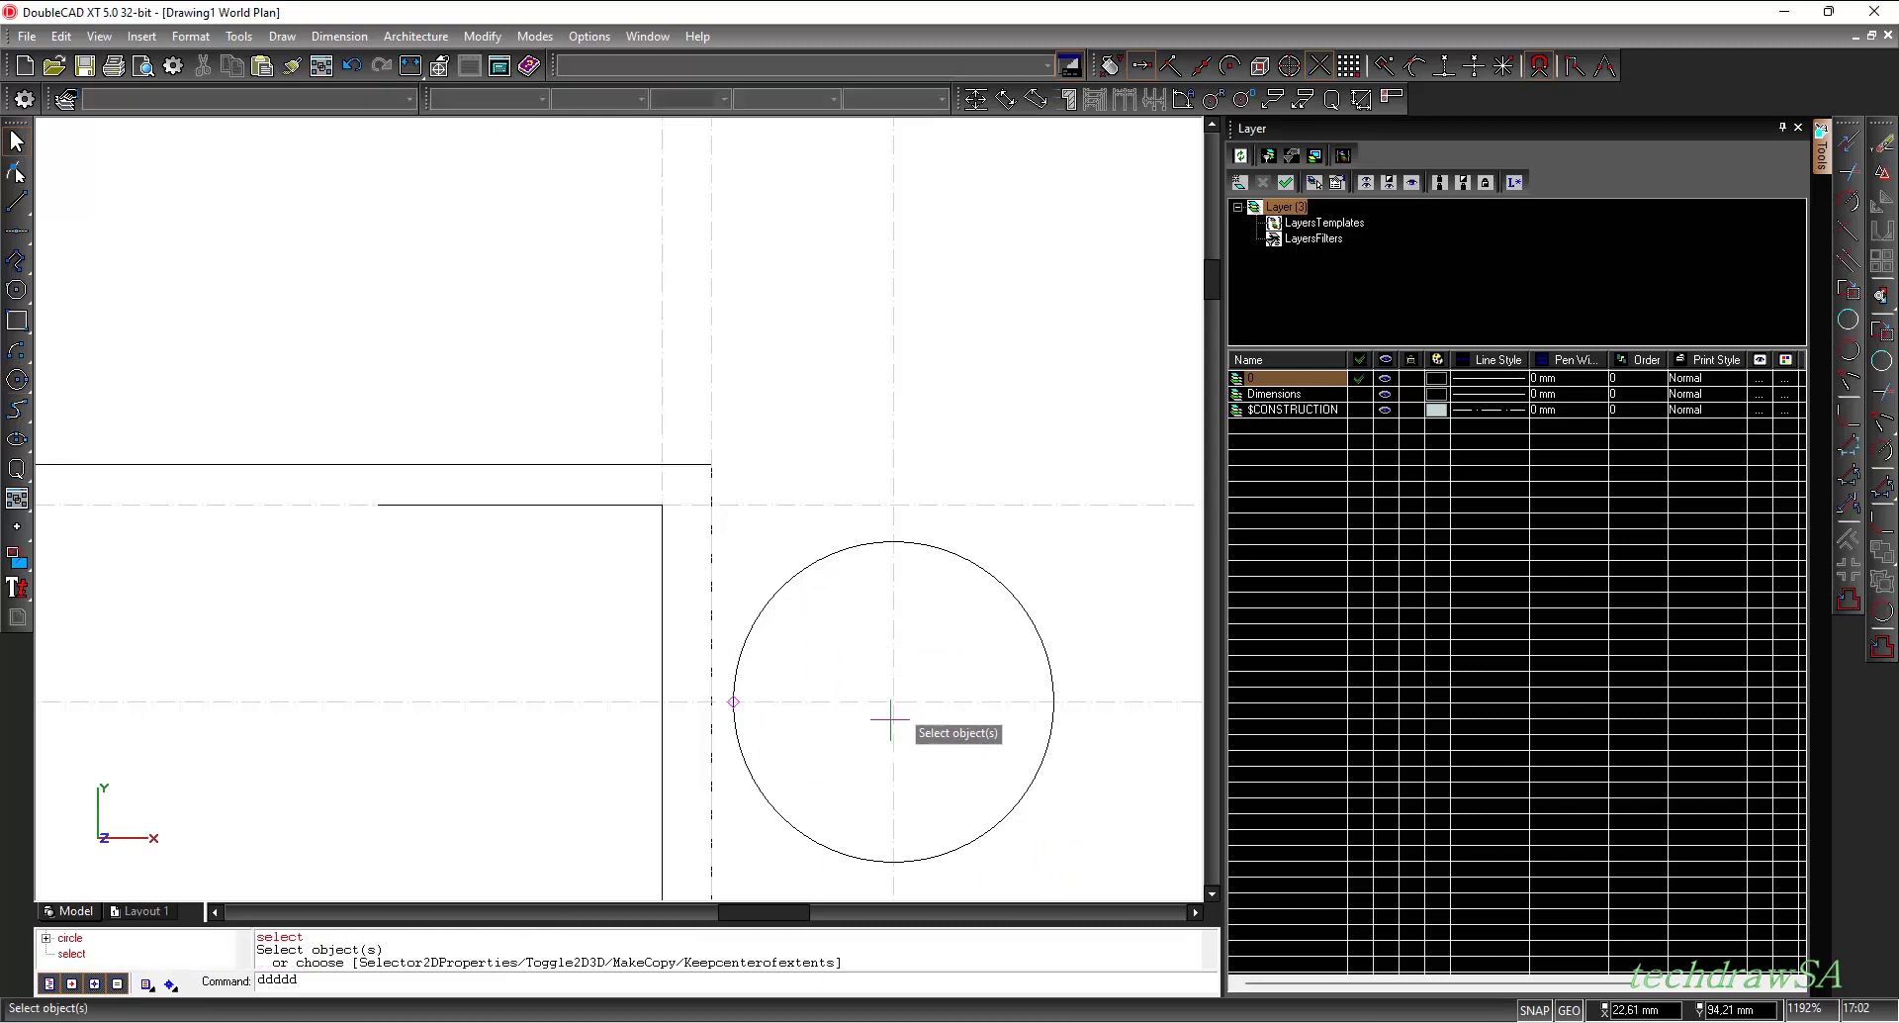